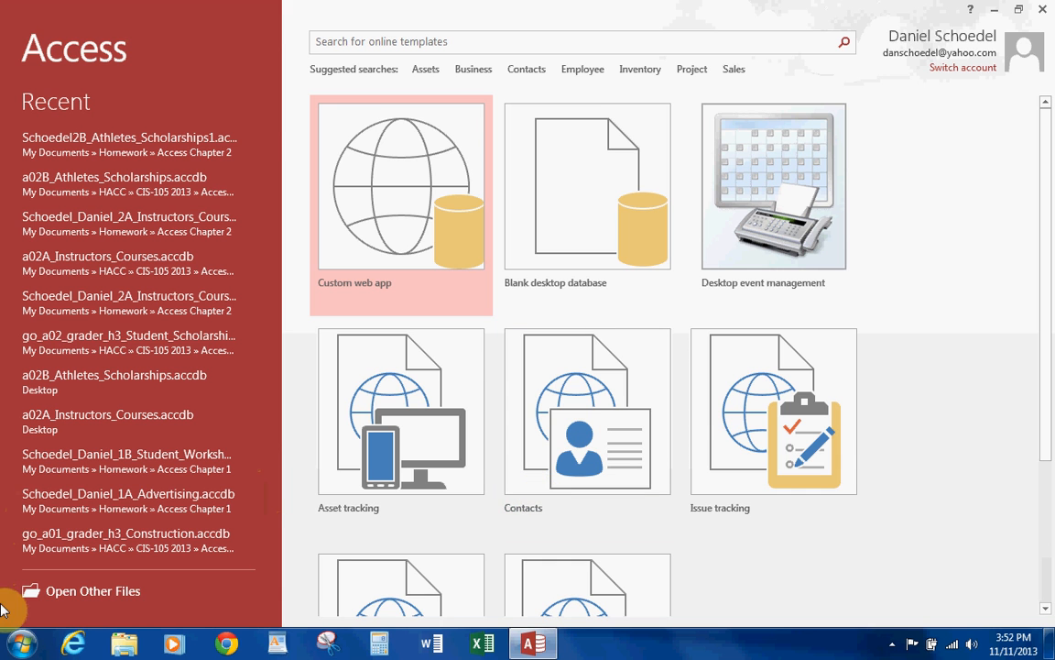
# Browse the computer for an existing database in the HACC > CIS-105 2013 > Access 2013 > Chapter 2 folder.
pyautogui.click(92, 590)
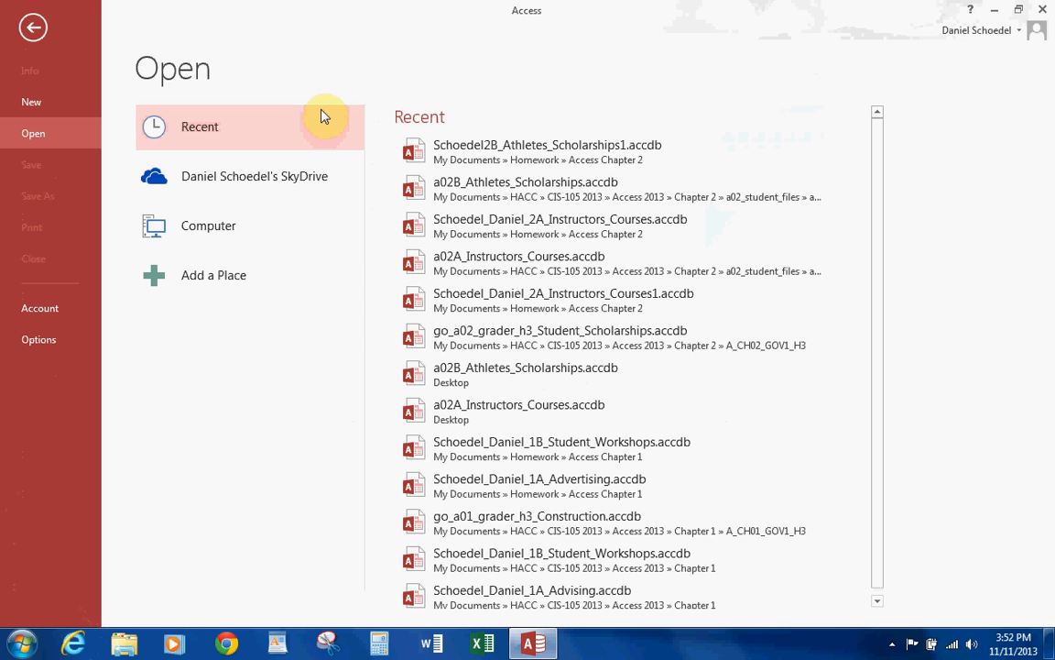
pyautogui.click(194, 224)
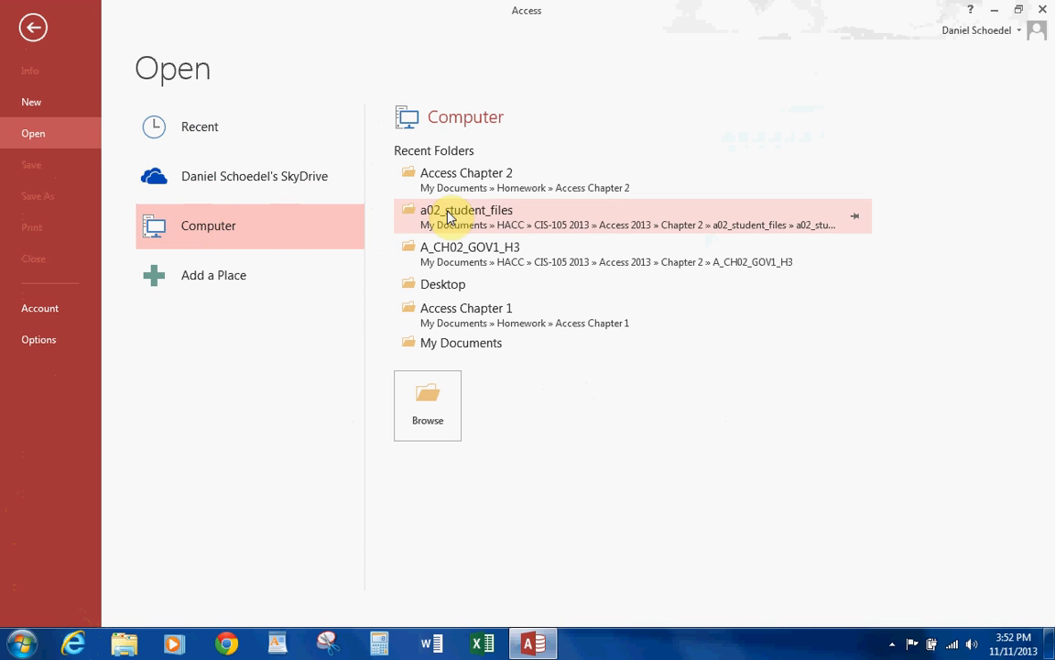
pyautogui.click(425, 412)
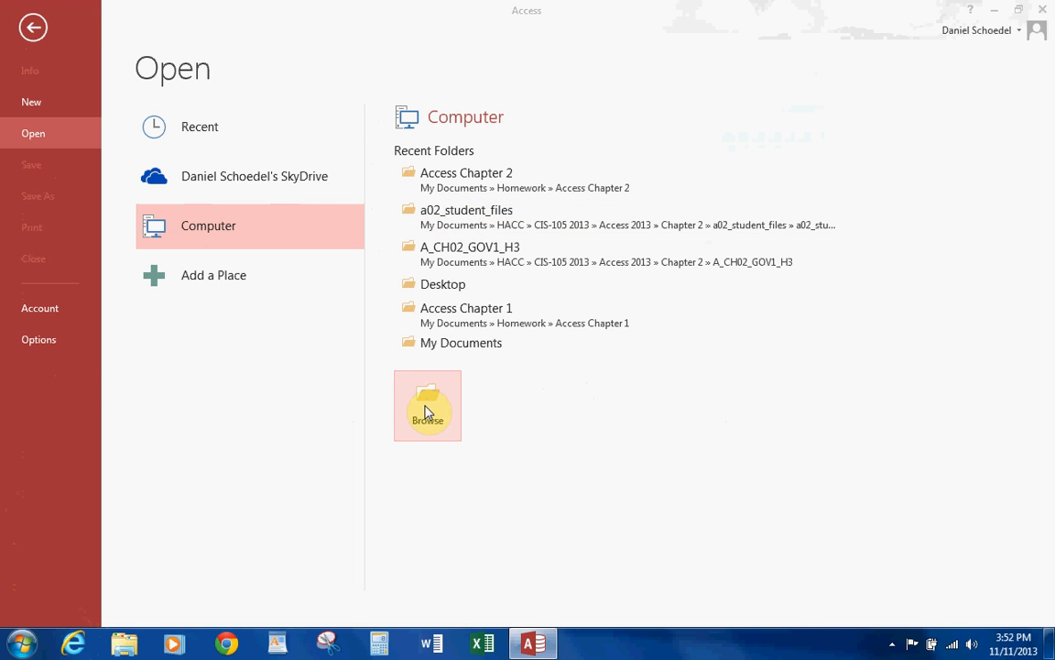
pyautogui.doubleClick(188, 247)
pyautogui.click(188, 159)
pyautogui.doubleClick(189, 161)
pyautogui.doubleClick(188, 161)
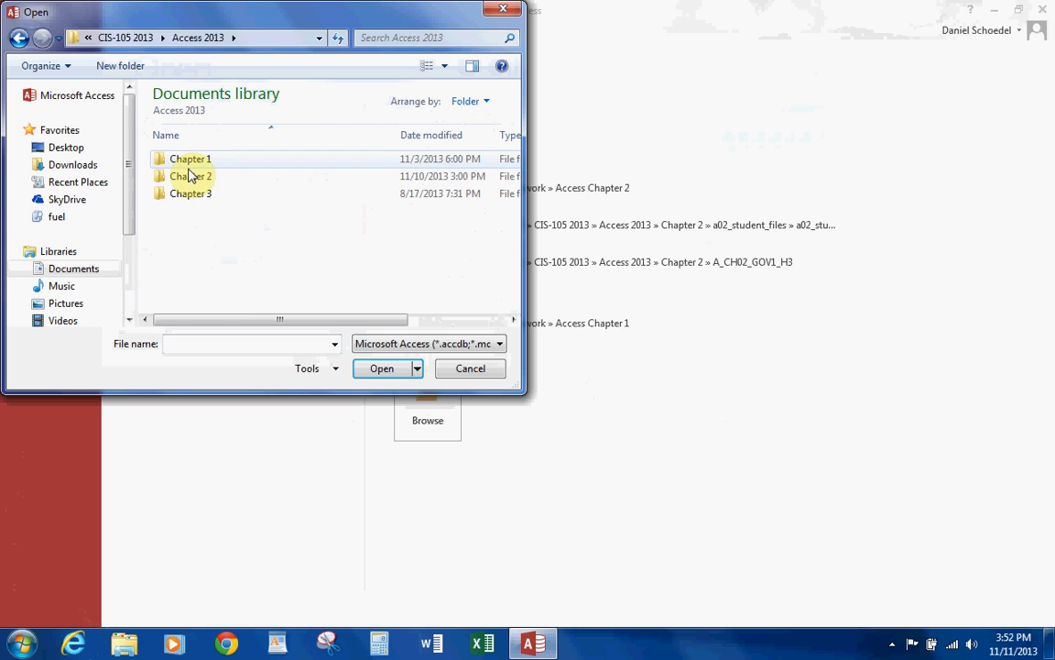
pyautogui.doubleClick(189, 176)
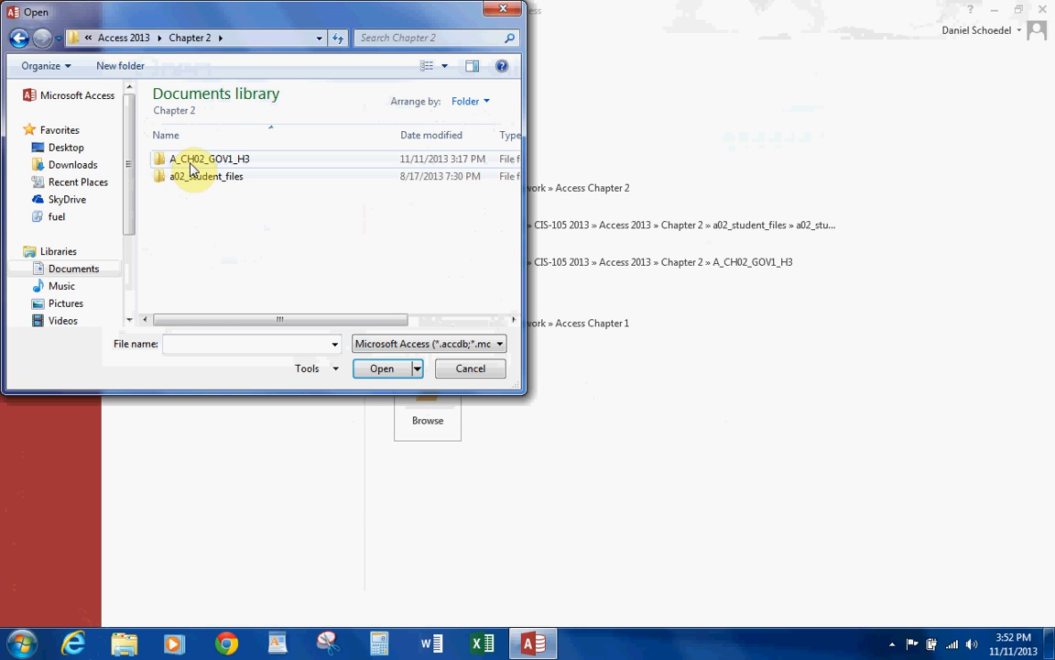
# Open the database a02B_Athletes_Scholarships.accdb from the nested a02_student_files folder.
pyautogui.doubleClick(195, 178)
pyautogui.click(195, 161)
pyautogui.doubleClick(217, 170)
pyautogui.click(226, 180)
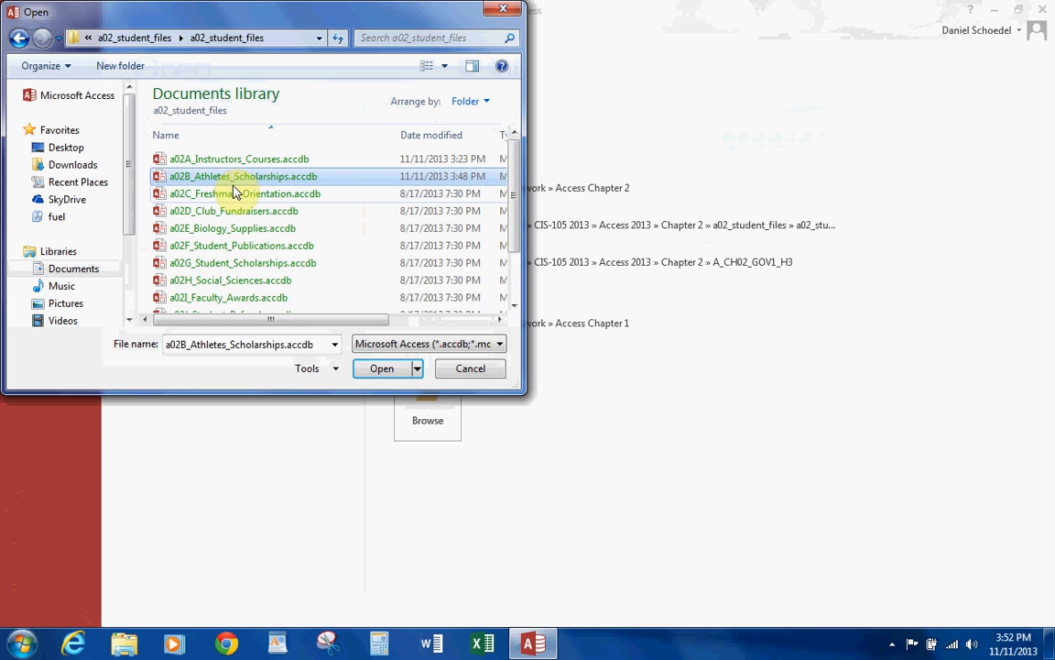
pyautogui.click(386, 372)
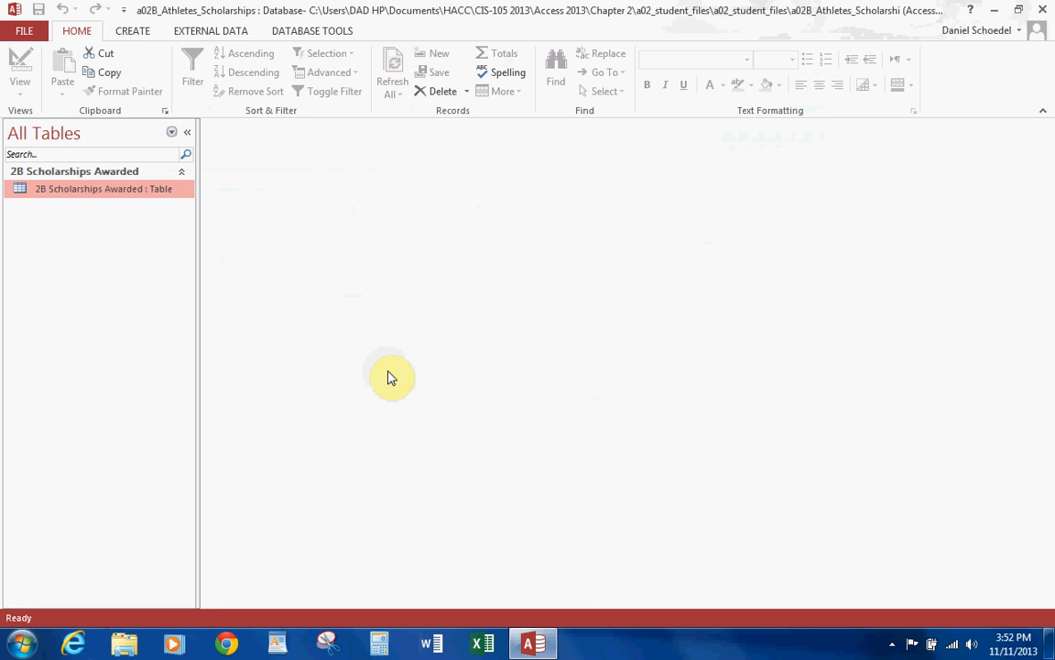
# Start saving the database as an Access Database (*.accdb) copy, choosing the Homework > Access Chapter 2 folder in Documents as its location.
pyautogui.click(20, 31)
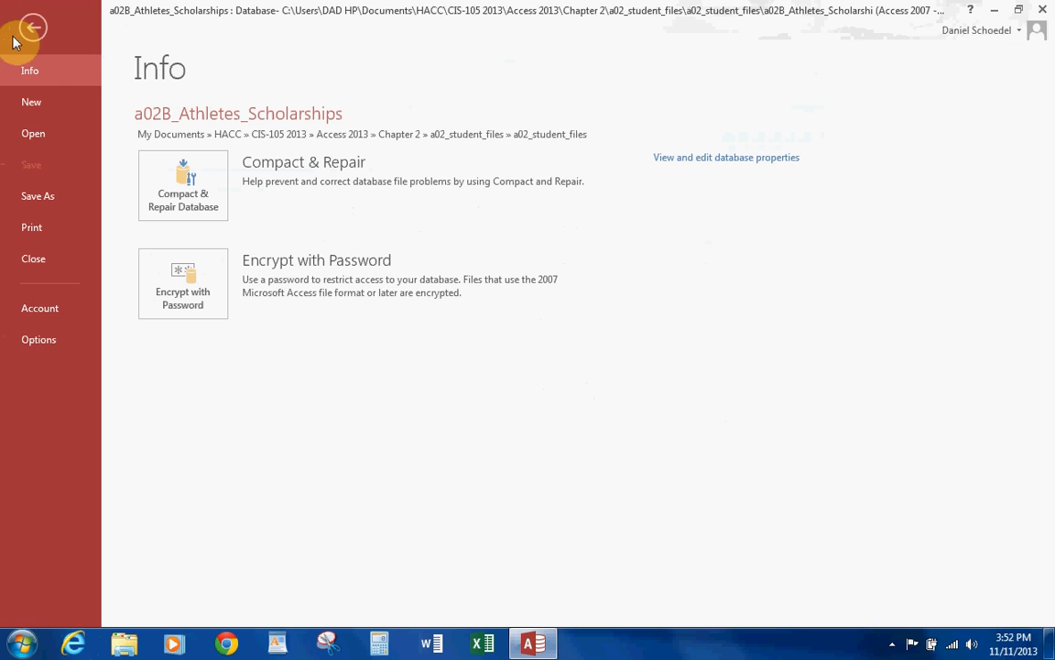
pyautogui.click(64, 198)
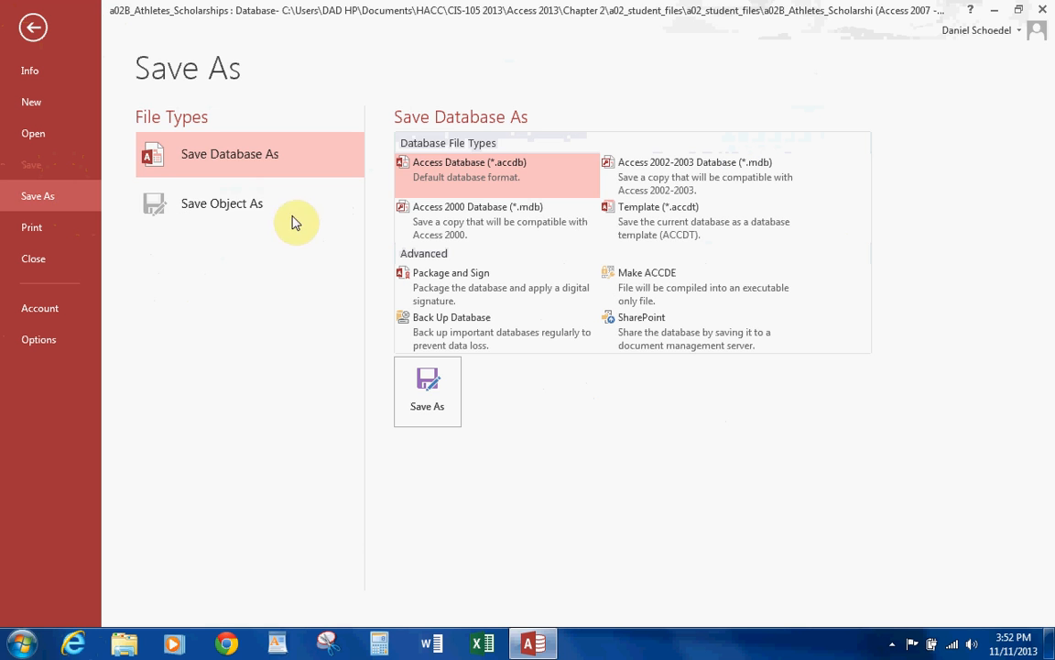
pyautogui.click(434, 406)
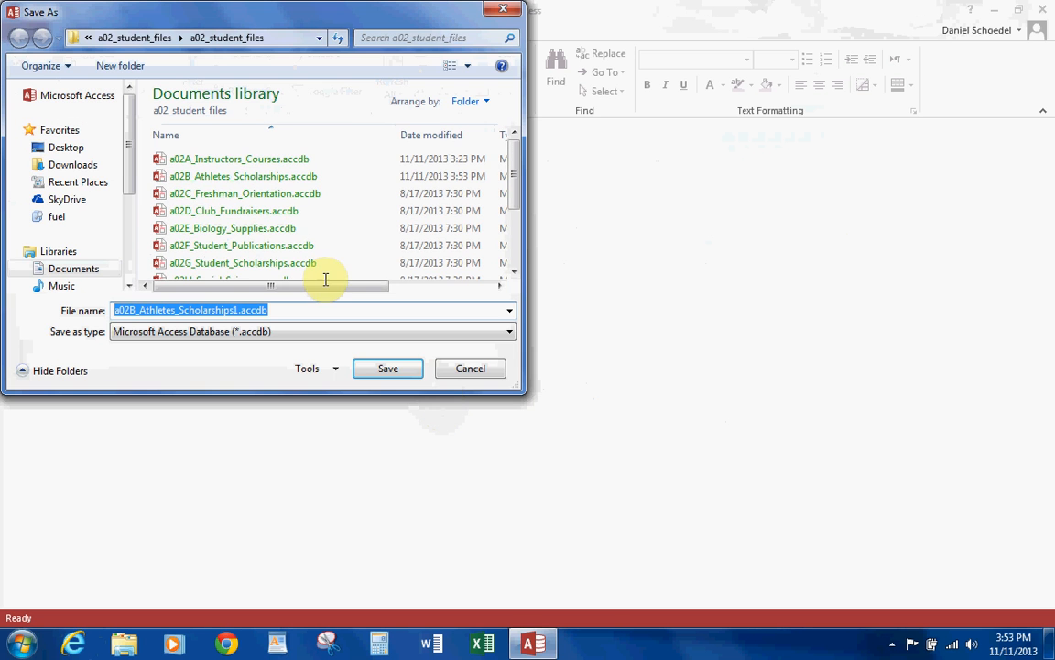
pyautogui.click(73, 268)
pyautogui.click(242, 232)
pyautogui.scroll(-2, 243, 236)
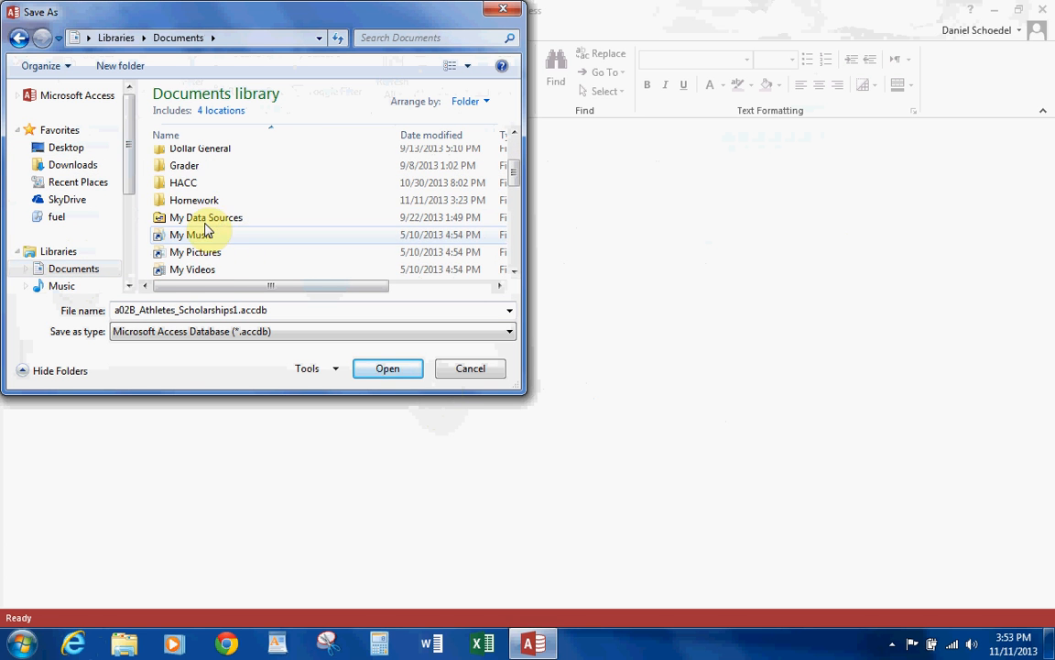
pyautogui.doubleClick(194, 201)
pyautogui.click(195, 178)
pyautogui.doubleClick(194, 176)
# Save the copy under the student's last and first name followed by 2B_Athletes_Scholarships, separated by underscores, and enable its content.
pyautogui.doubleClick(125, 309)
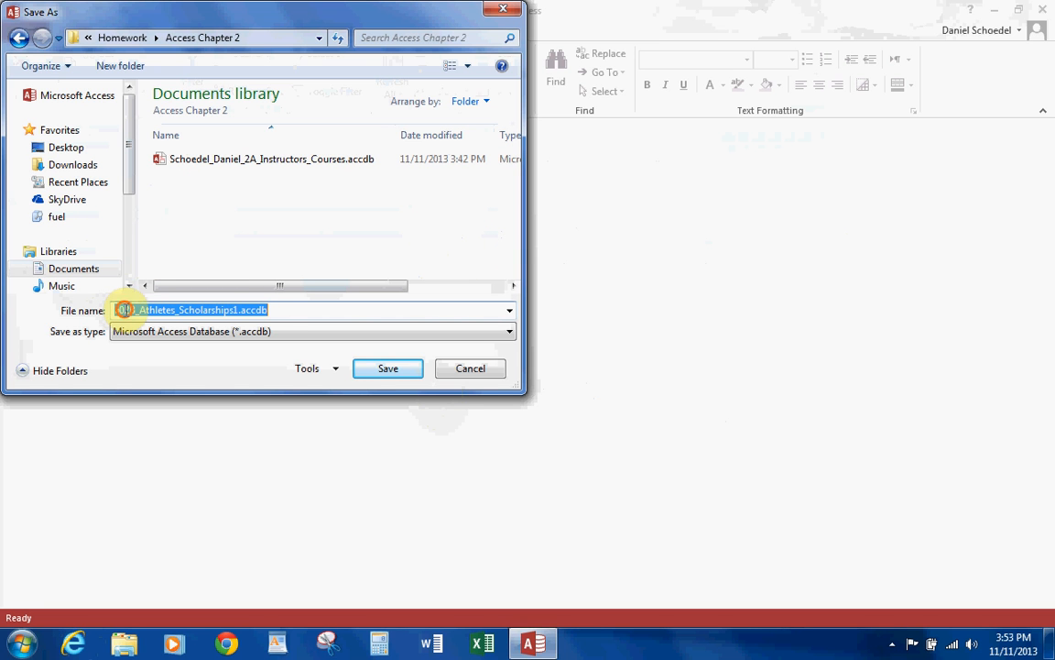
pyautogui.moveTo(127, 311); pyautogui.dragTo(105, 309)
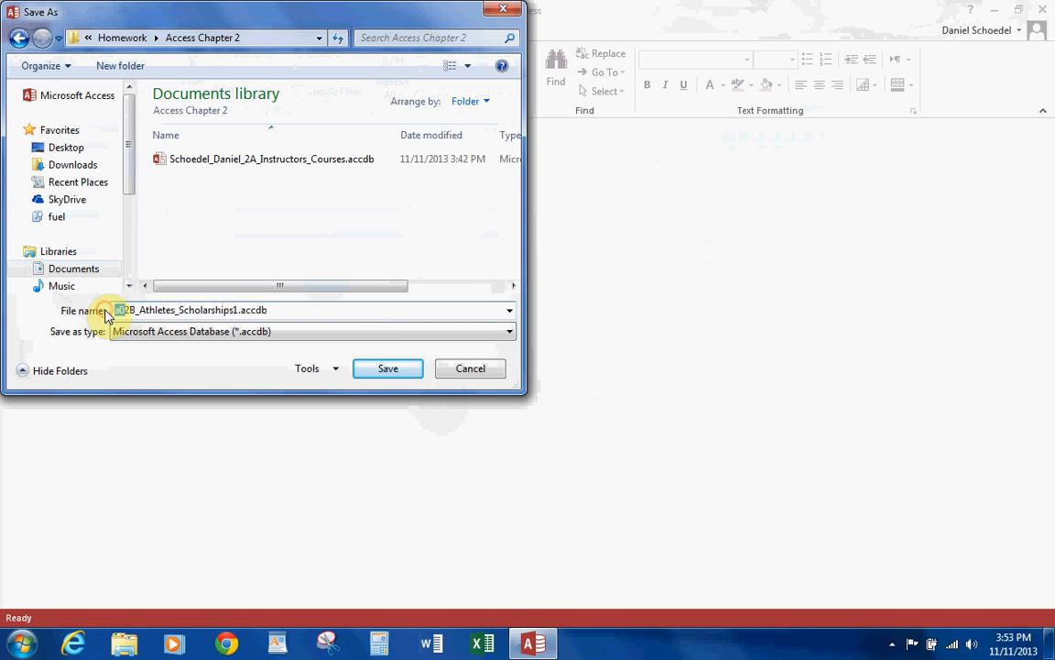
pyautogui.write('Schoedel')
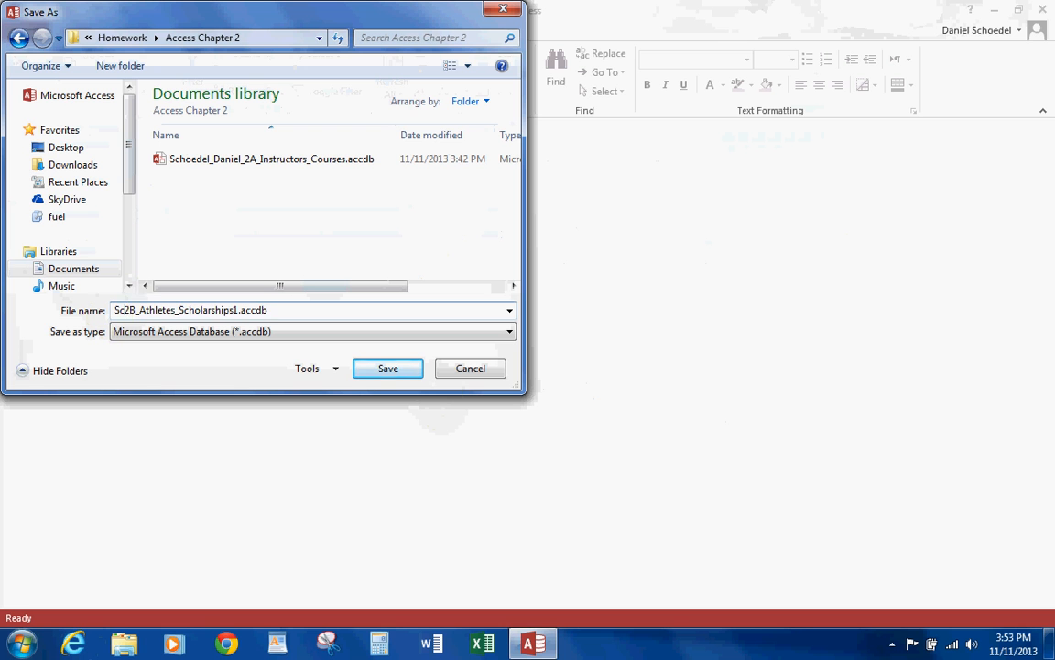
pyautogui.write('_Daniel')
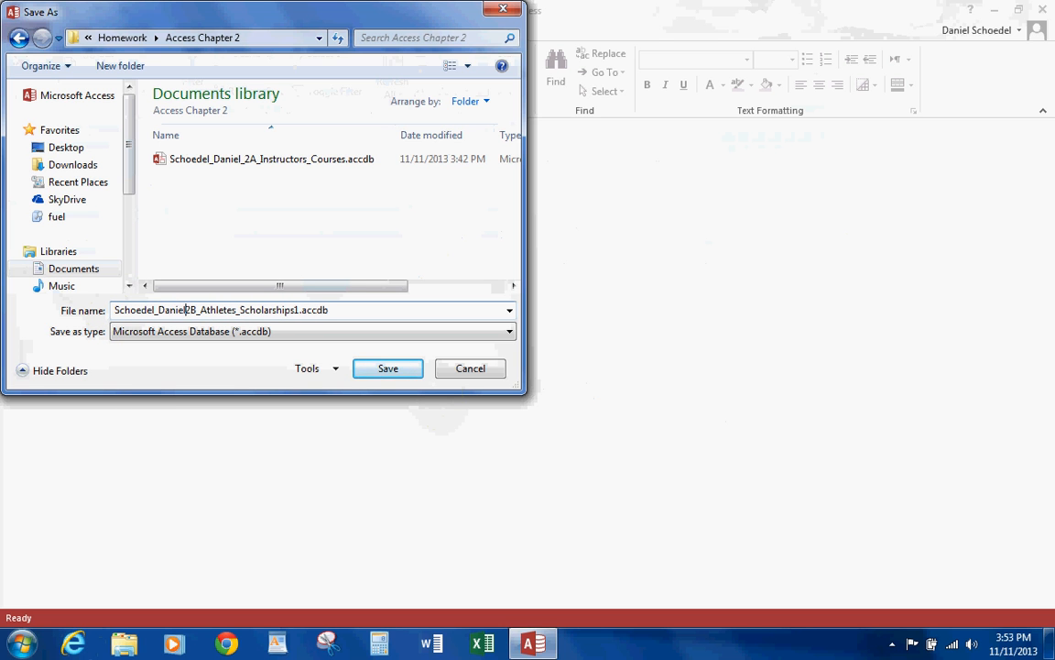
pyautogui.write('_')
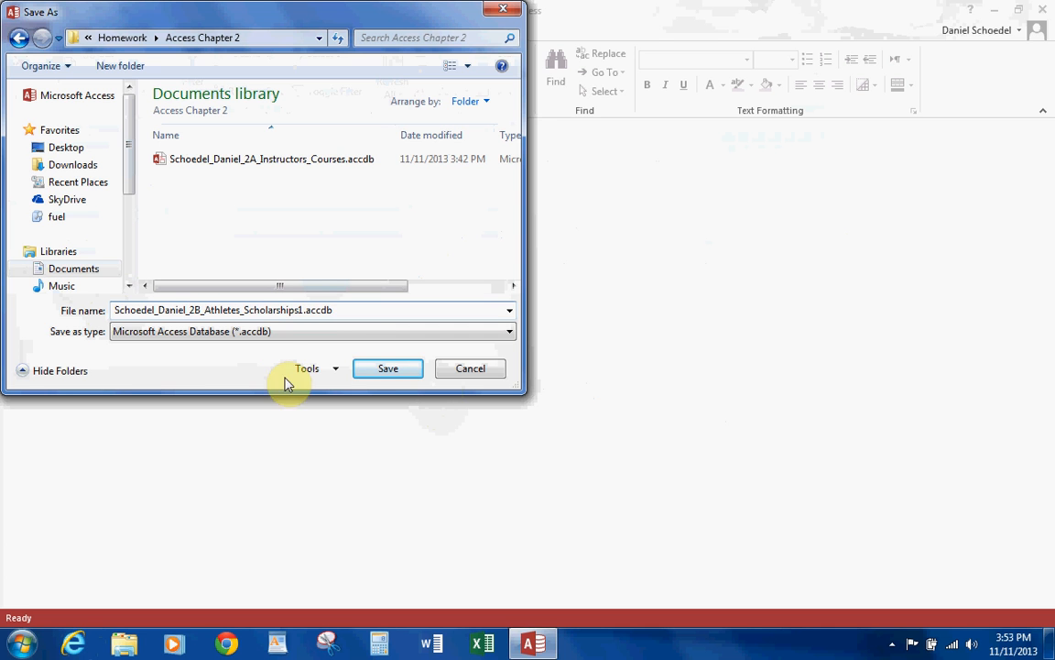
pyautogui.click(302, 310)
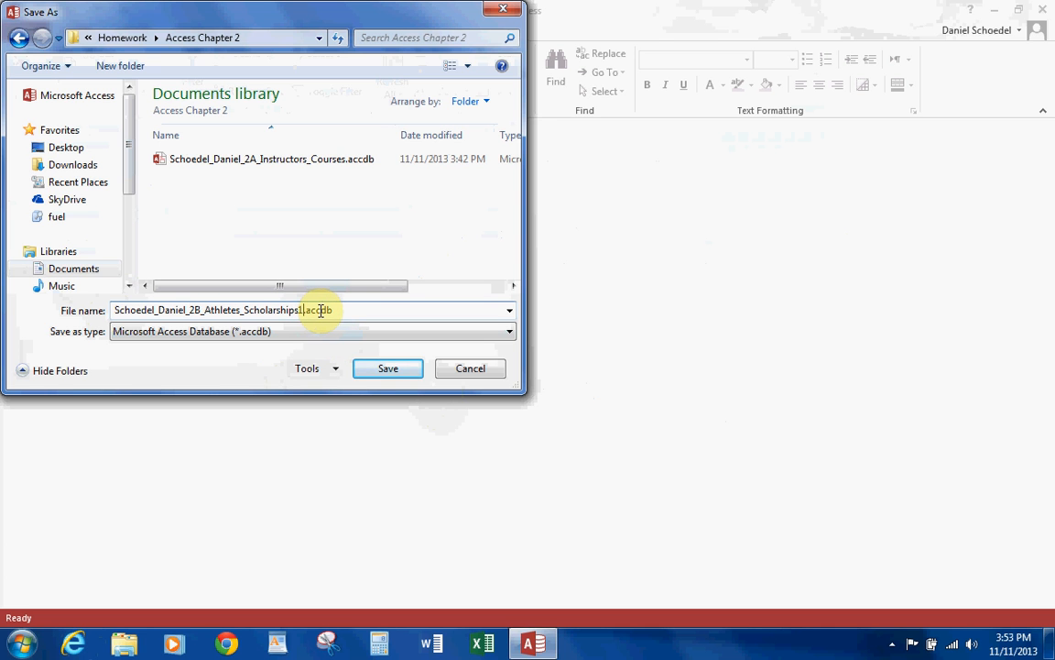
pyautogui.click(379, 368)
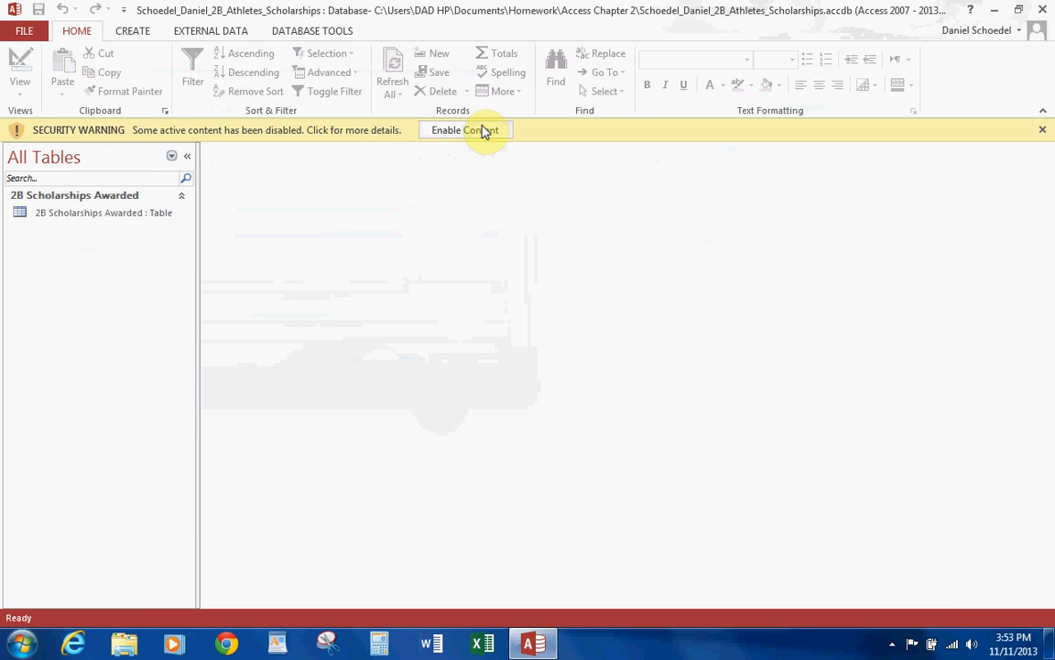
pyautogui.click(485, 133)
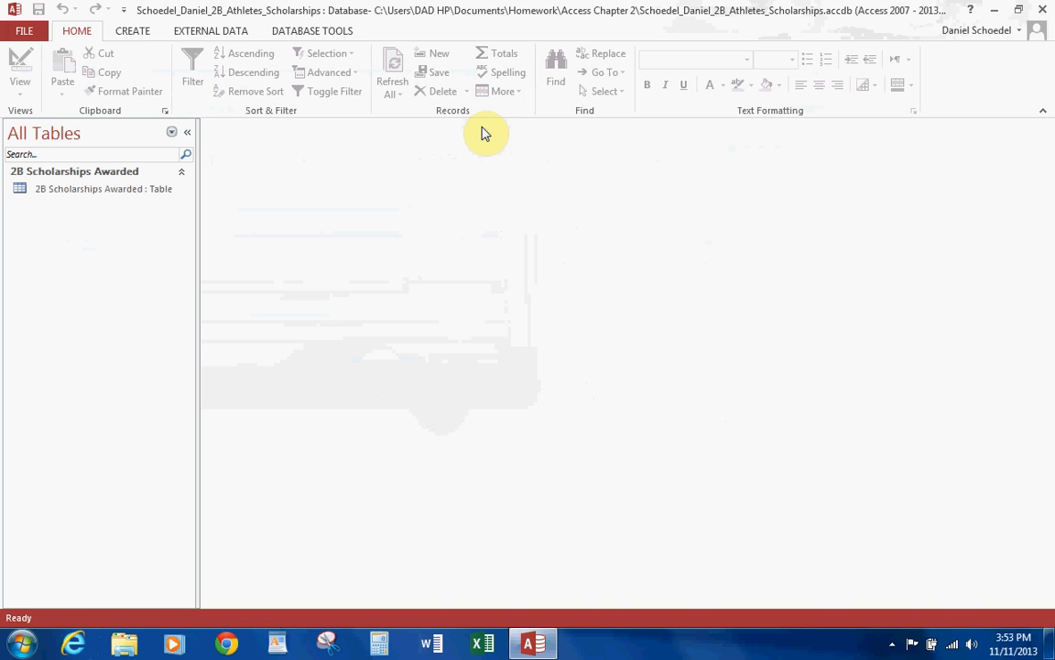
# Start an Excel spreadsheet import and browse for the source file in HACC > CIS-105 2013 > Access 2013.
pyautogui.click(204, 35)
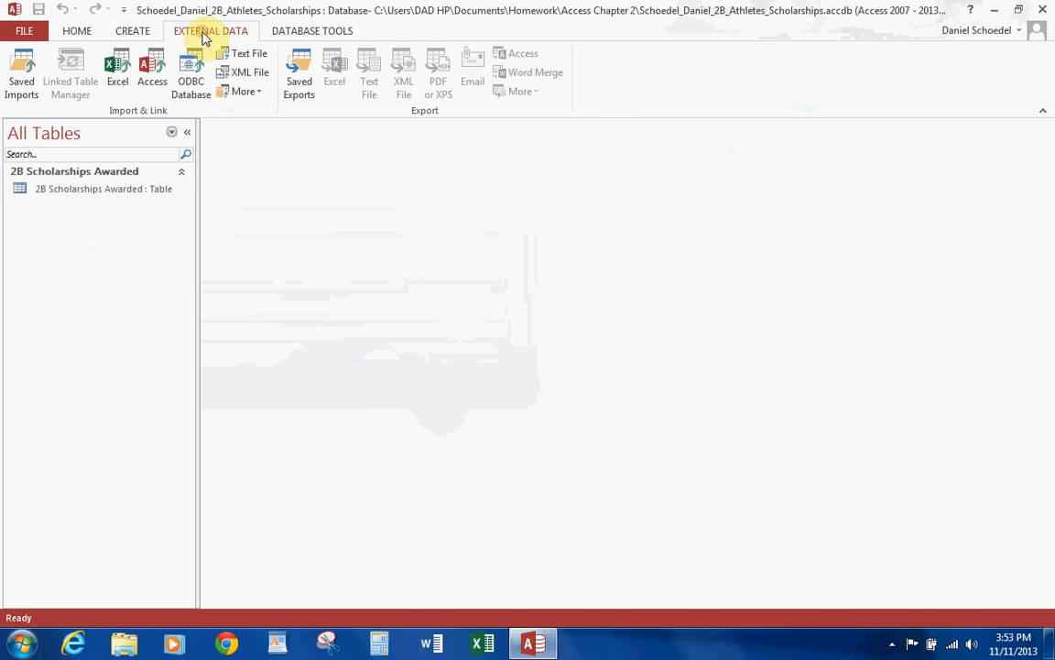
pyautogui.click(117, 66)
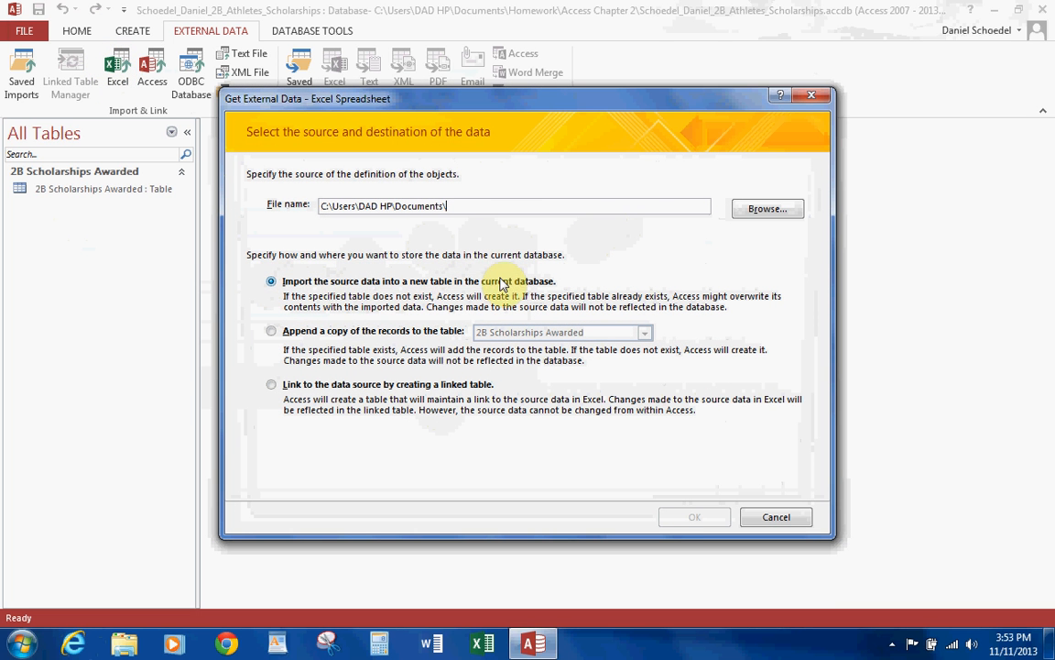
pyautogui.click(774, 210)
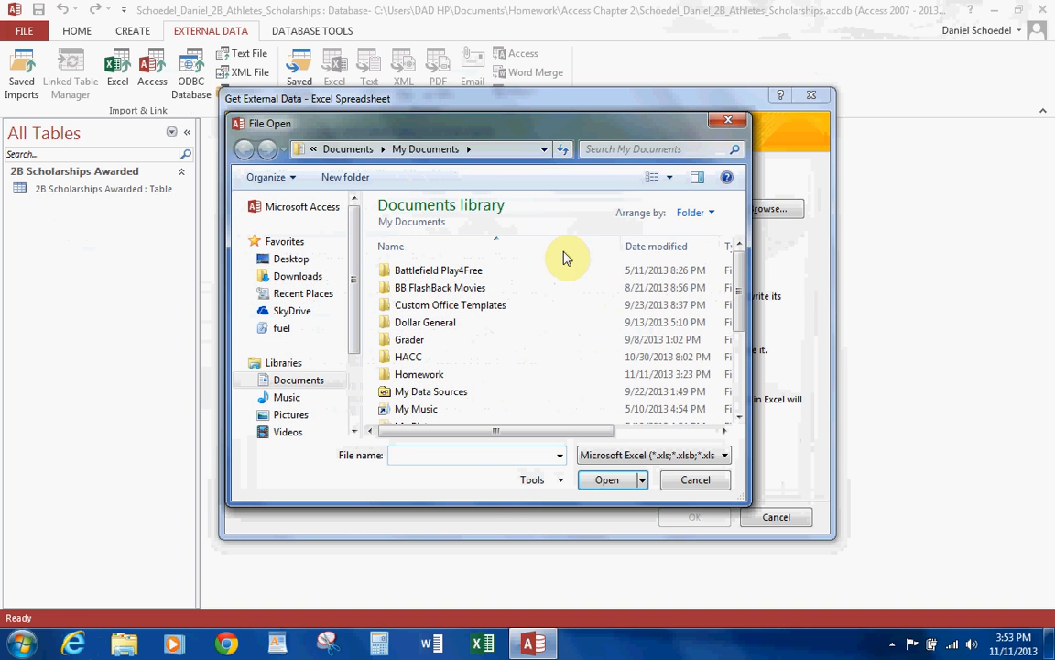
pyautogui.doubleClick(414, 358)
pyautogui.doubleClick(412, 270)
pyautogui.doubleClick(415, 273)
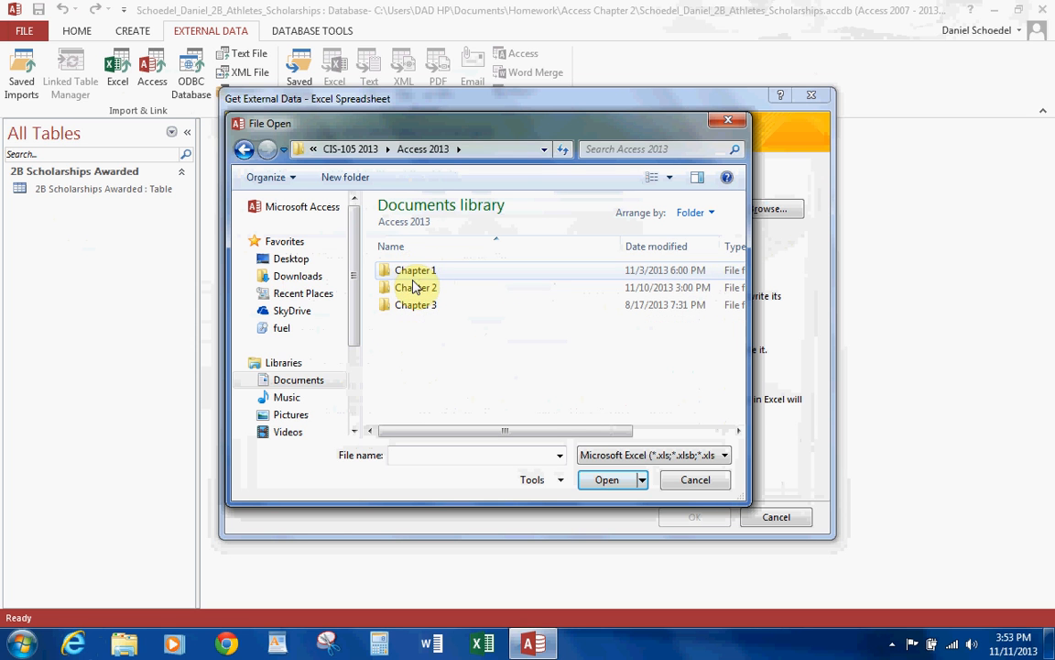
# Choose a02B_Athletes.xlsx from Chapter 2's nested a02_student_files folder as the source to import into a new table.
pyautogui.click(415, 288)
pyautogui.doubleClick(414, 288)
pyautogui.doubleClick(416, 287)
pyautogui.doubleClick(417, 272)
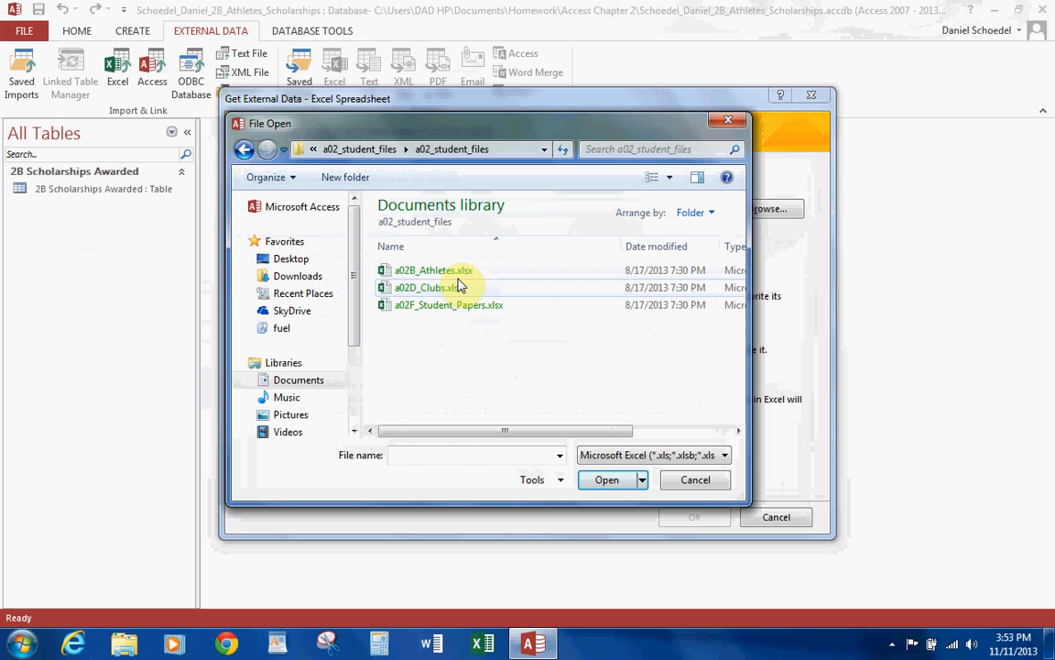
pyautogui.click(426, 270)
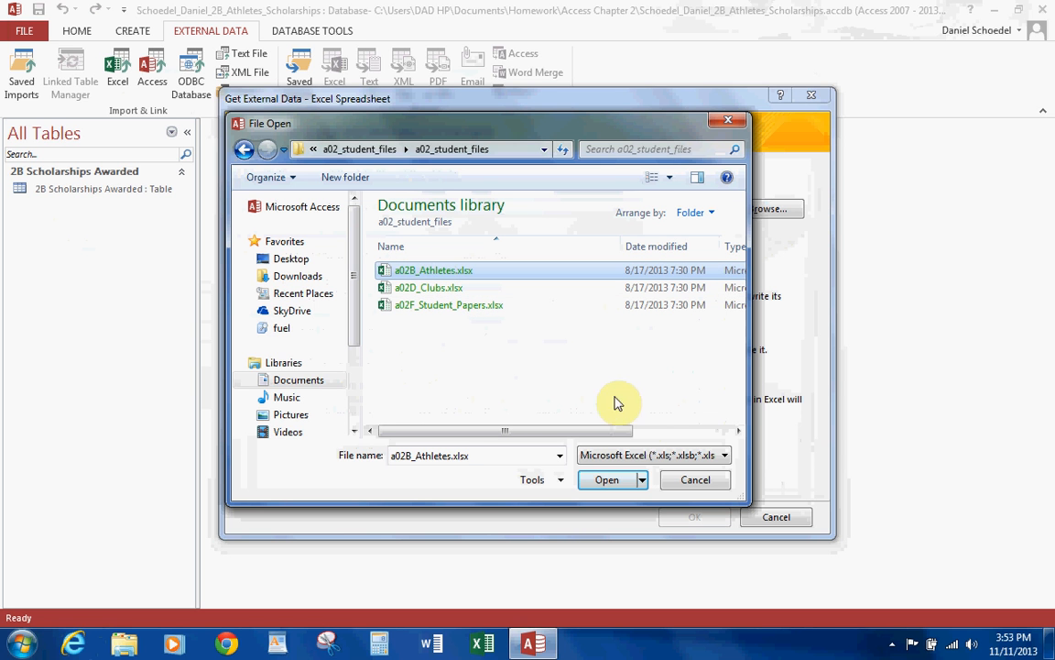
pyautogui.click(607, 482)
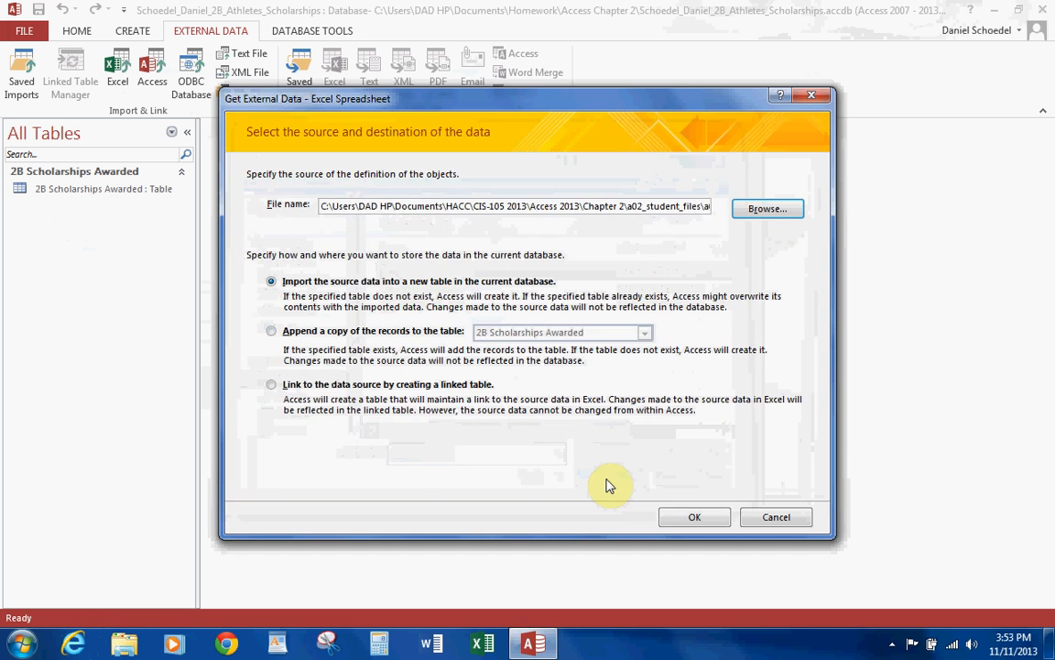
pyautogui.click(698, 518)
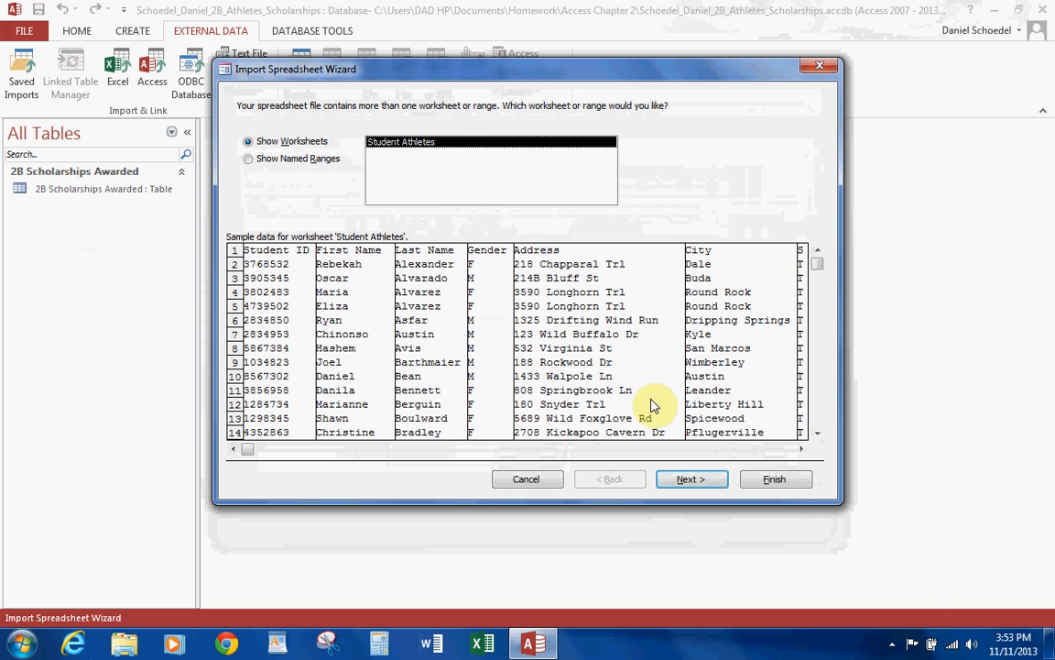
# Import the Student Athletes worksheet with its first row as column headings and Student ID as the primary key.
pyautogui.click(688, 480)
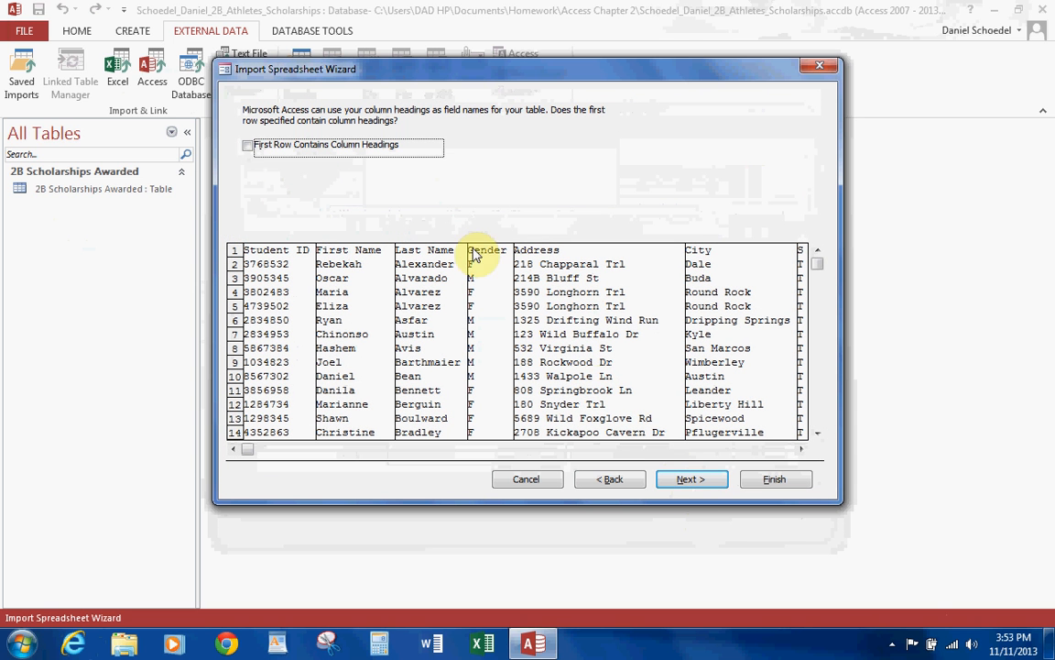
pyautogui.click(248, 145)
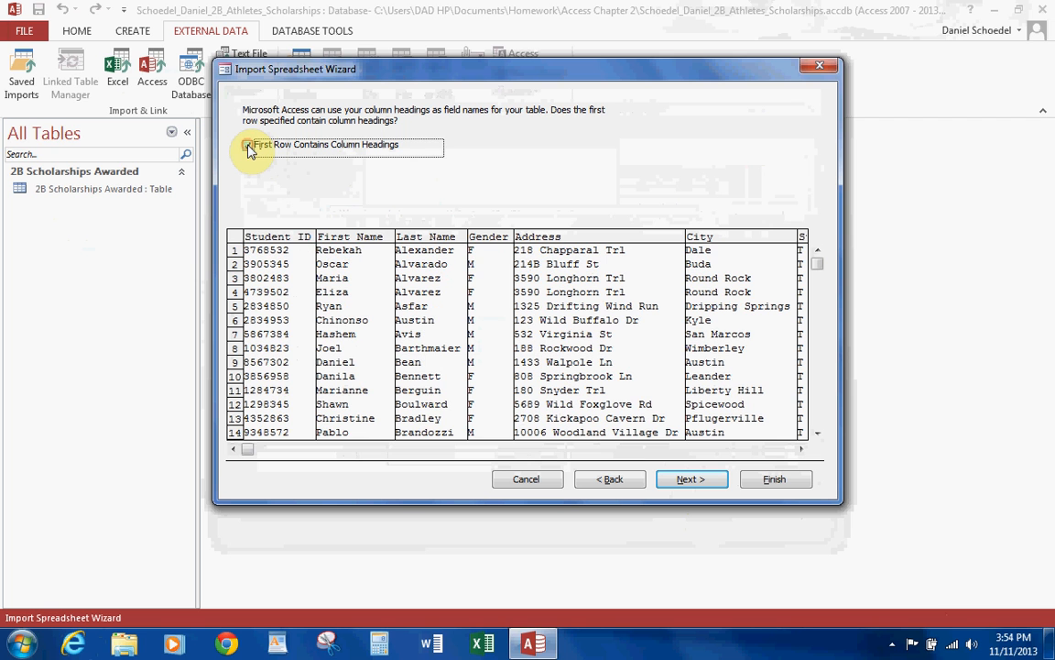
pyautogui.click(690, 480)
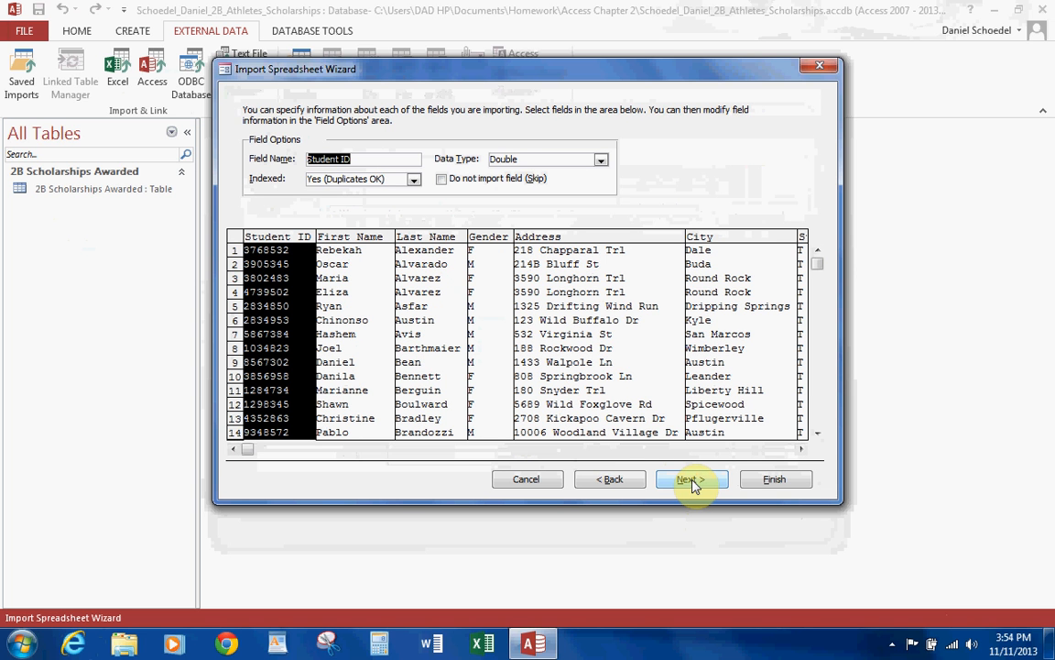
pyautogui.click(692, 480)
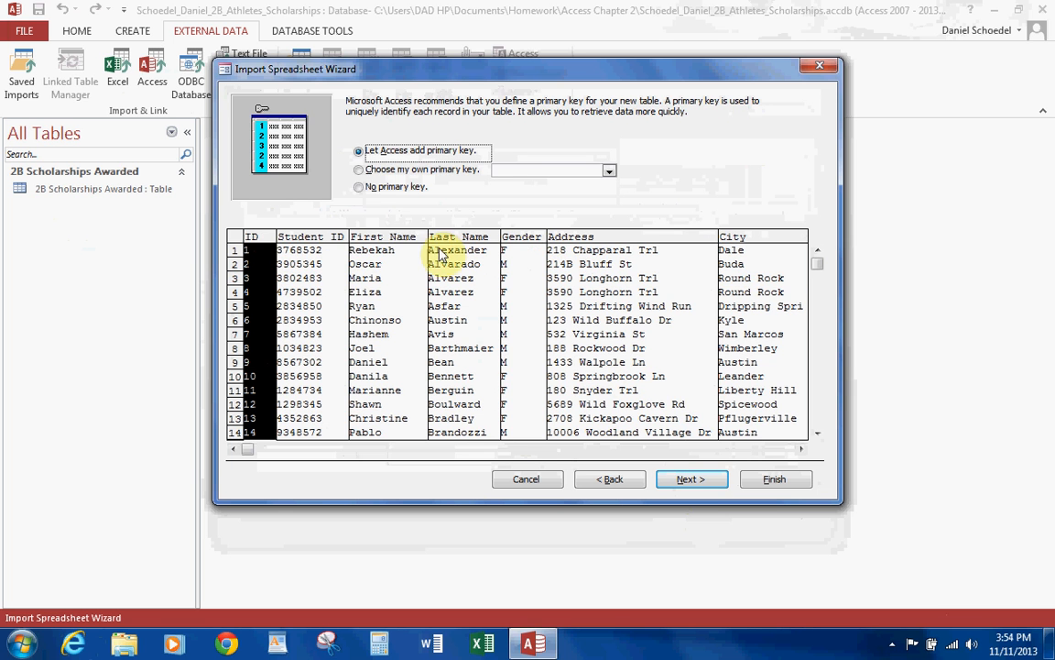
pyautogui.click(358, 172)
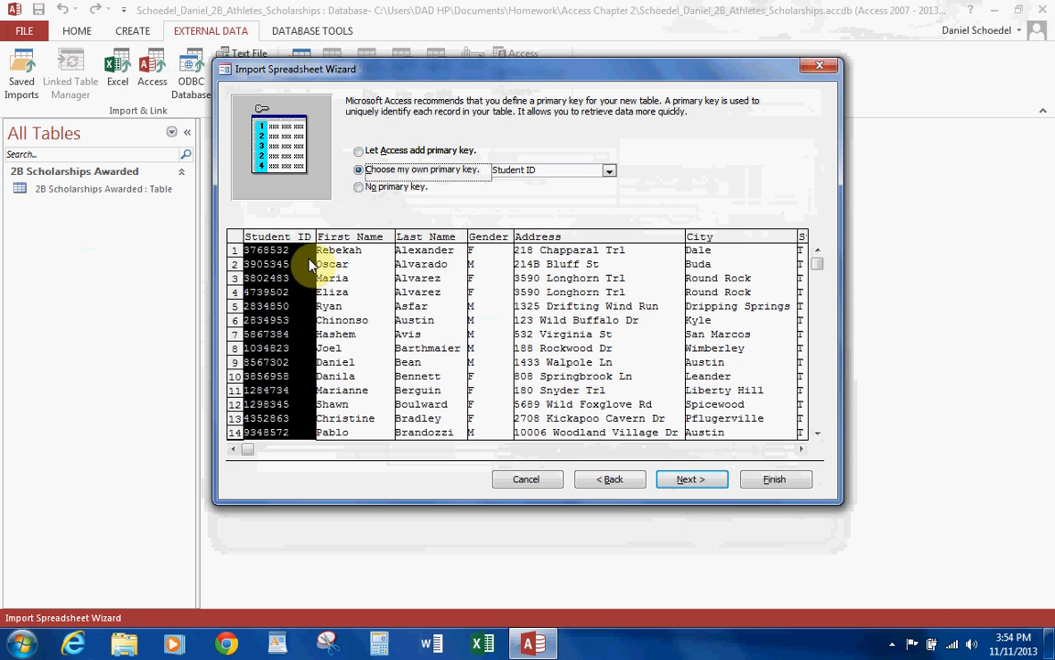
pyautogui.click(690, 481)
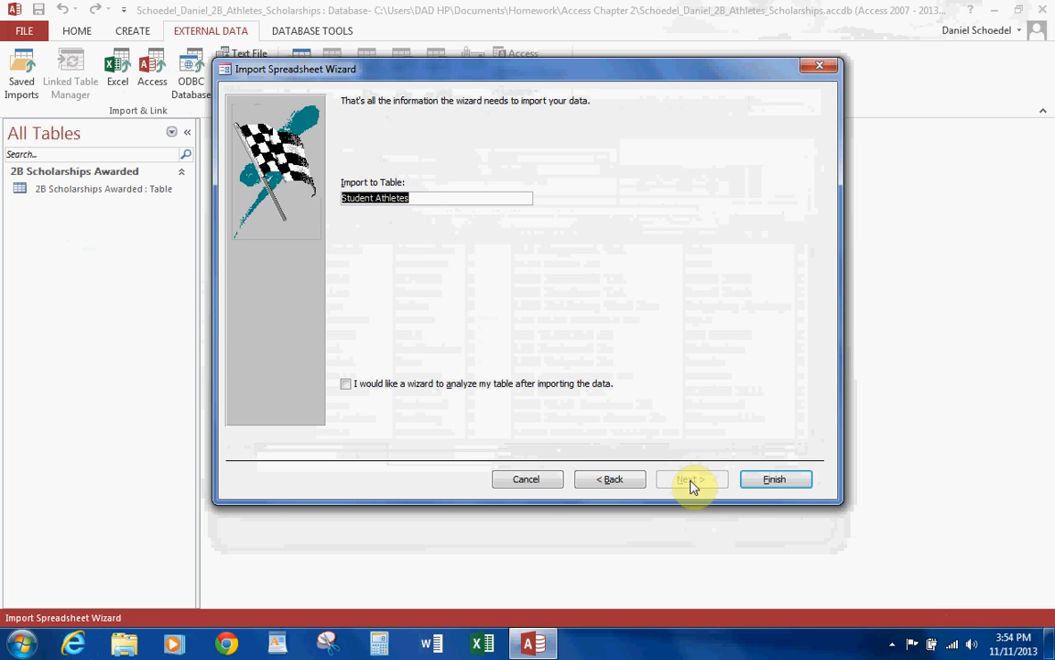
# Name the imported table 2B Athletes and finish the import without saving the import steps.
pyautogui.write('2B')
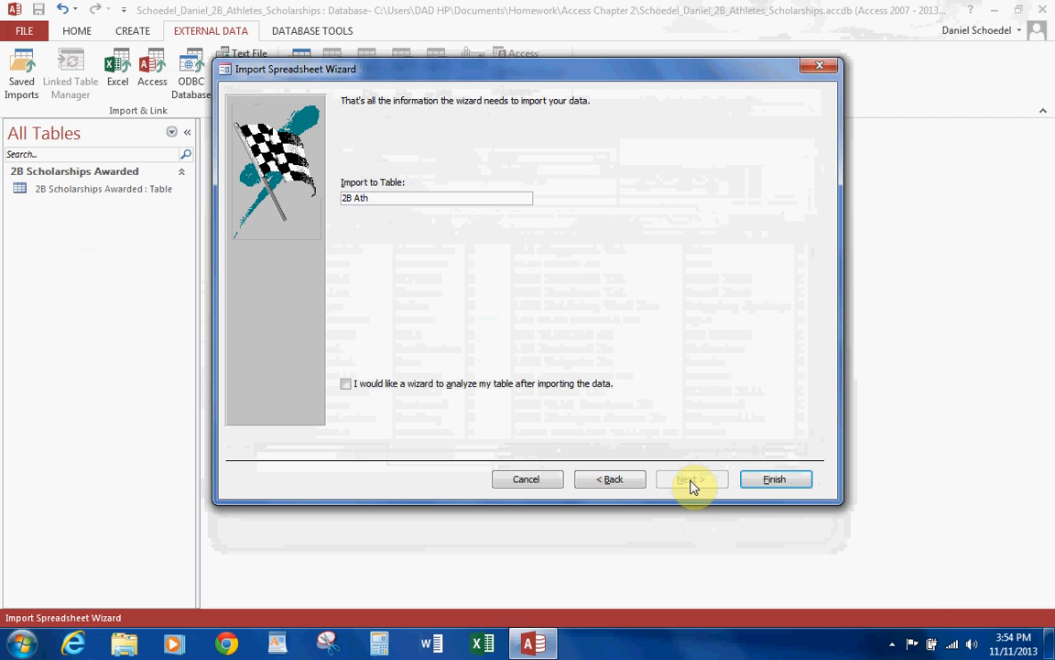
pyautogui.click(760, 480)
pyautogui.click(788, 533)
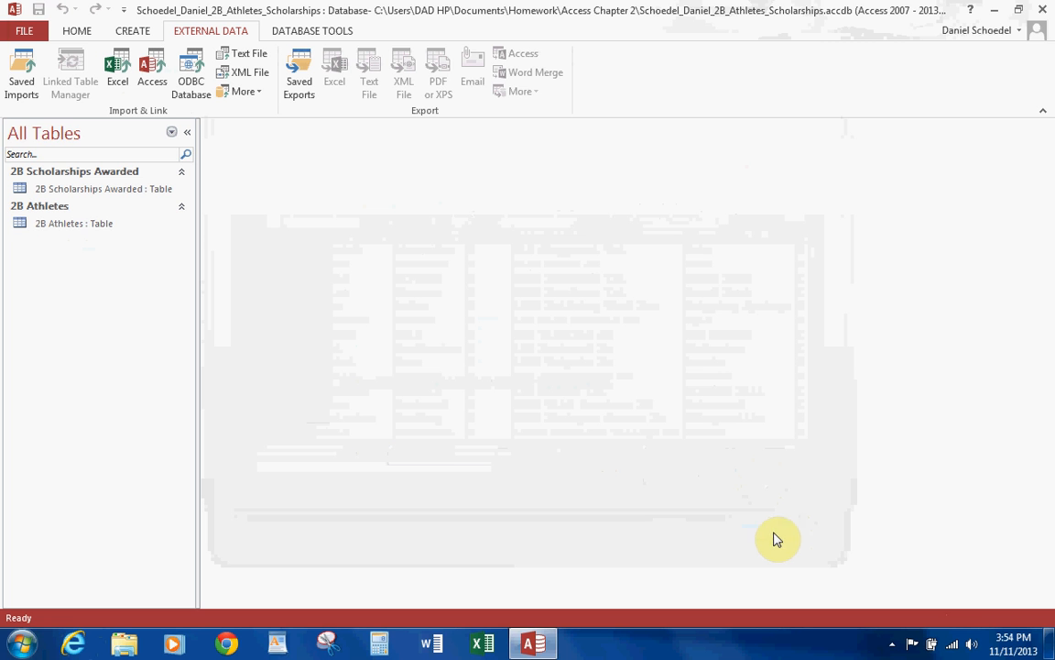
# Open the 2B Athletes table in Design view and change the Student ID data type to Short Text.
pyautogui.doubleClick(57, 221)
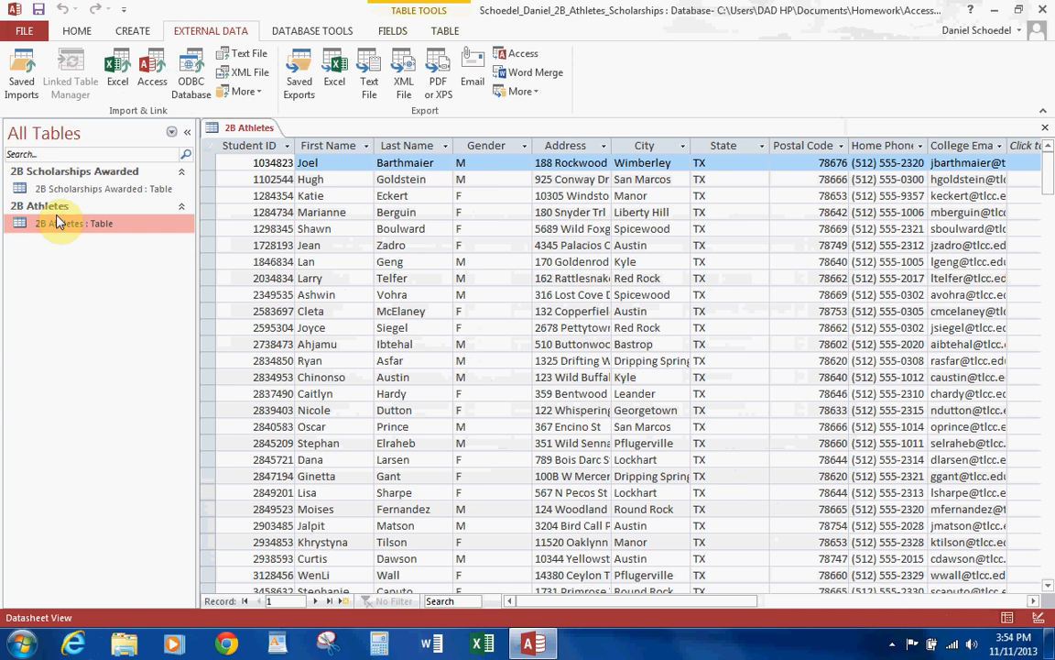
pyautogui.click(186, 132)
pyautogui.click(77, 30)
pyautogui.click(19, 85)
pyautogui.click(44, 166)
pyautogui.click(279, 161)
pyautogui.click(325, 161)
pyautogui.click(260, 176)
# Change the Postal Code field to Short Text with a field size of 5.
pyautogui.click(266, 267)
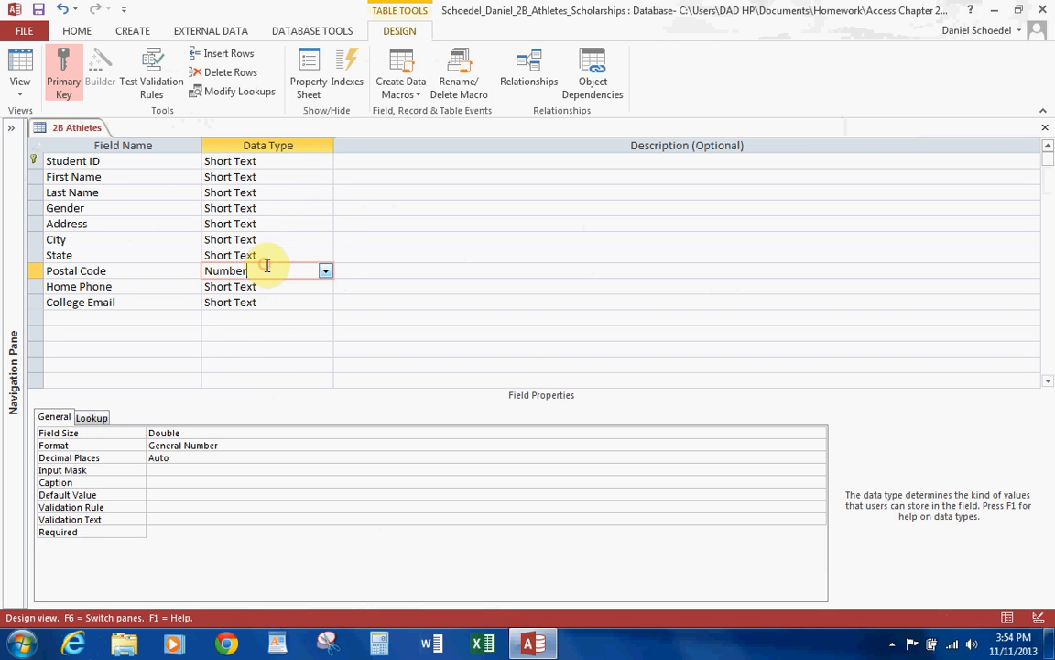
pyautogui.click(325, 271)
pyautogui.click(270, 286)
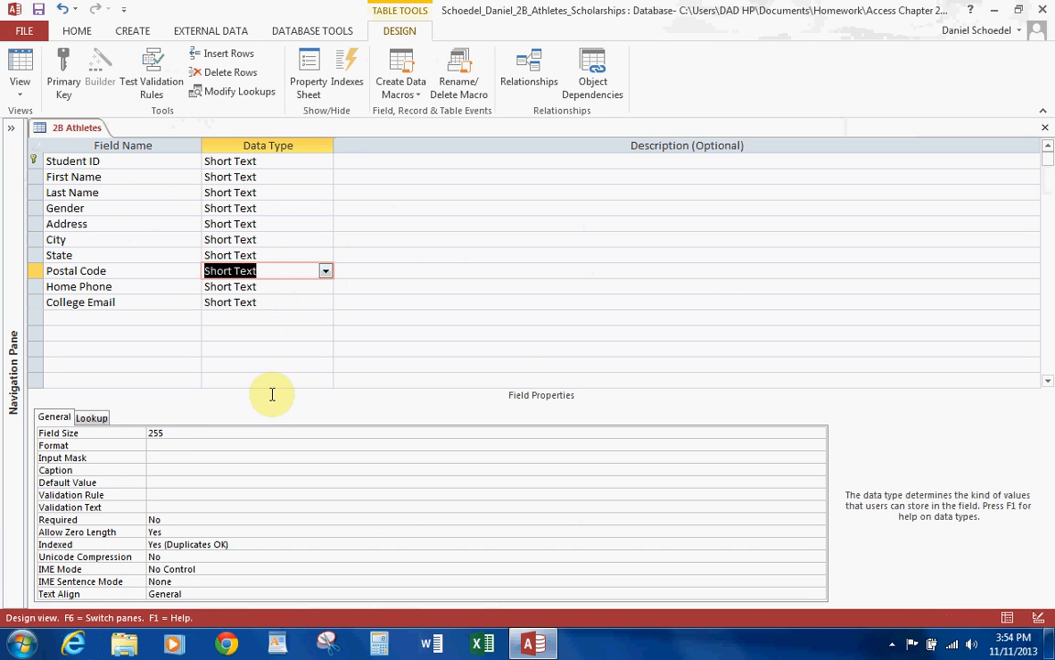
pyautogui.click(186, 436)
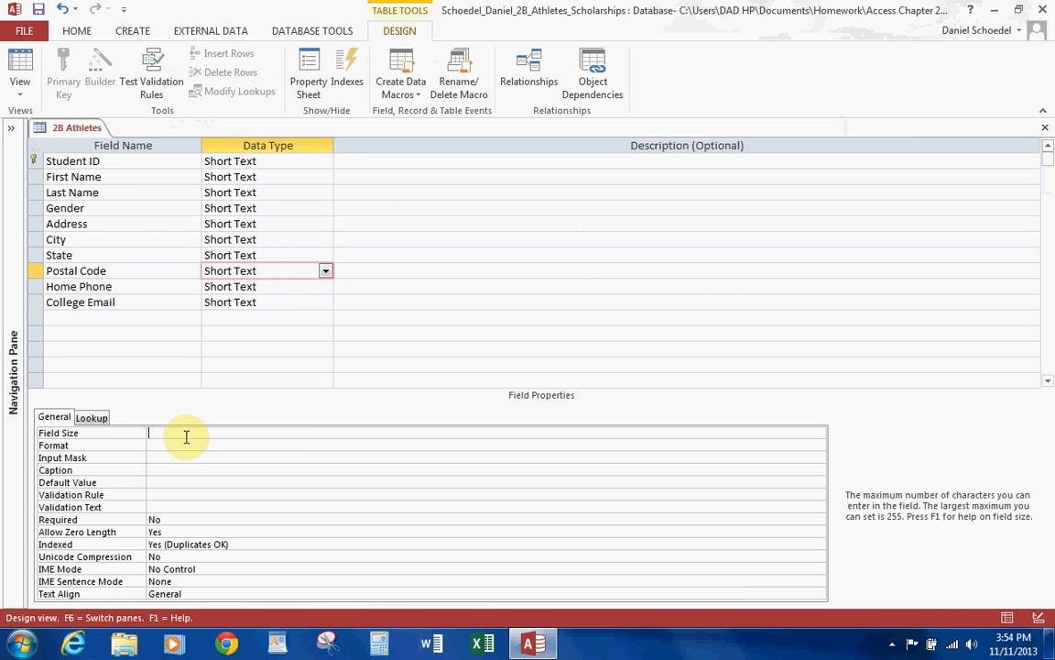
pyautogui.click(157, 252)
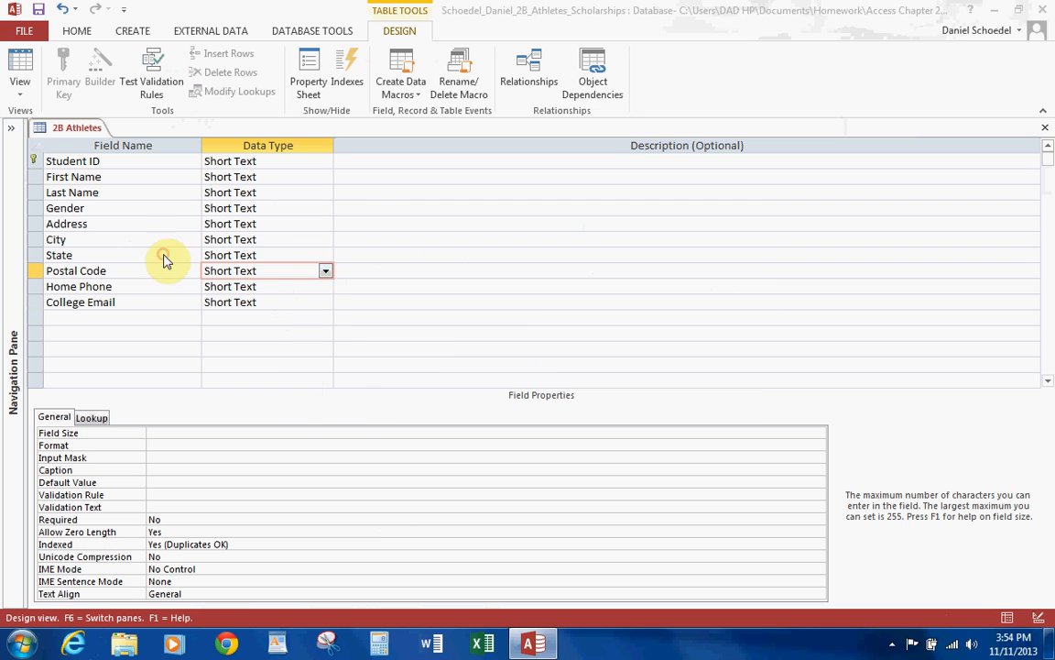
pyautogui.click(531, 390)
pyautogui.write('5')
# Set the State field size to 2 and save the table design, accepting the possible data loss.
pyautogui.click(146, 255)
pyautogui.click(178, 432)
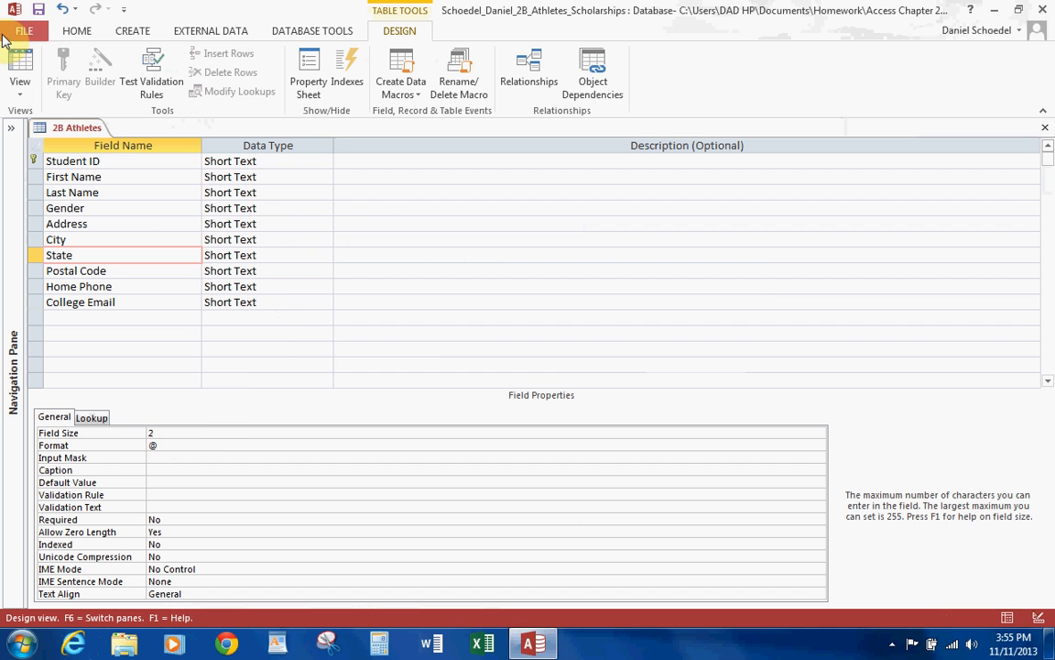
pyautogui.click(37, 10)
pyautogui.click(502, 383)
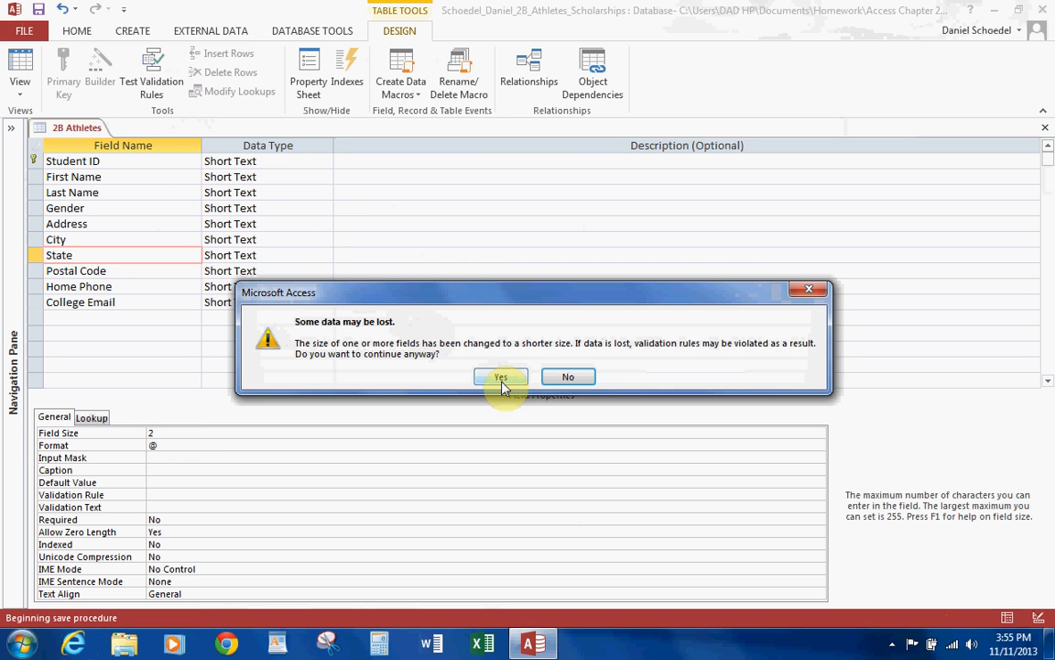
# Best-fit all column widths of 2B Athletes in Datasheet view and close the table with its layout saved.
pyautogui.click(17, 64)
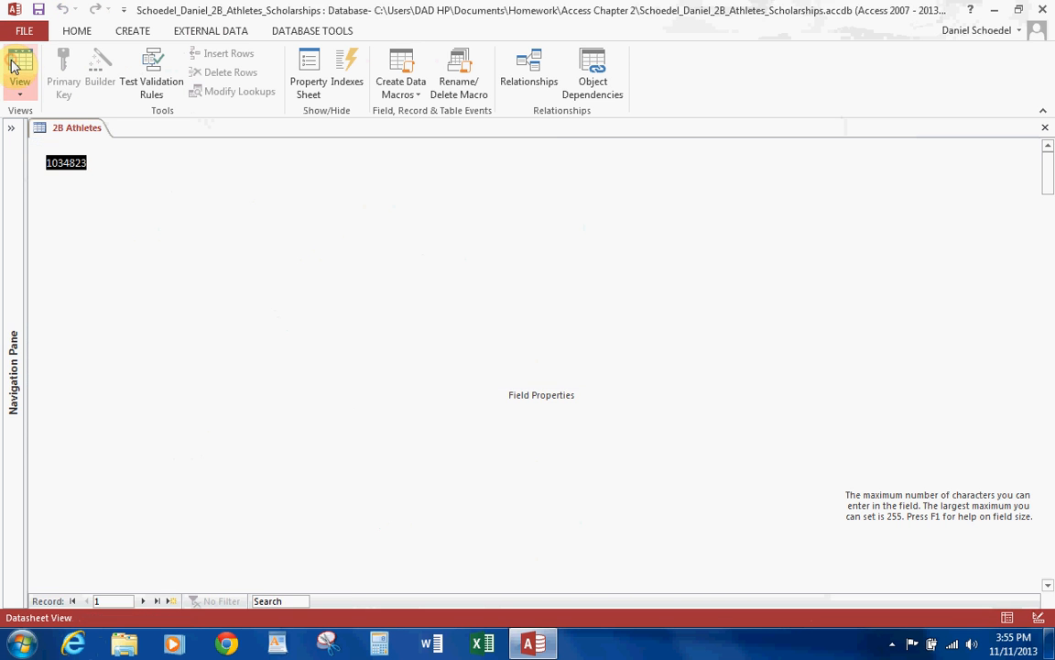
pyautogui.click(38, 146)
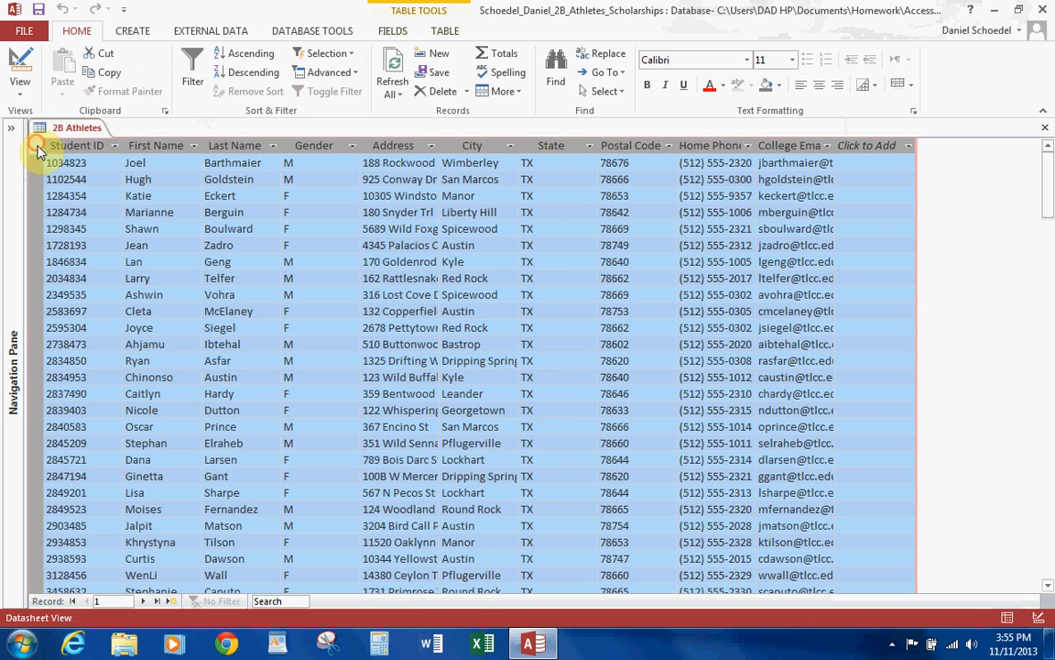
pyautogui.doubleClick(122, 146)
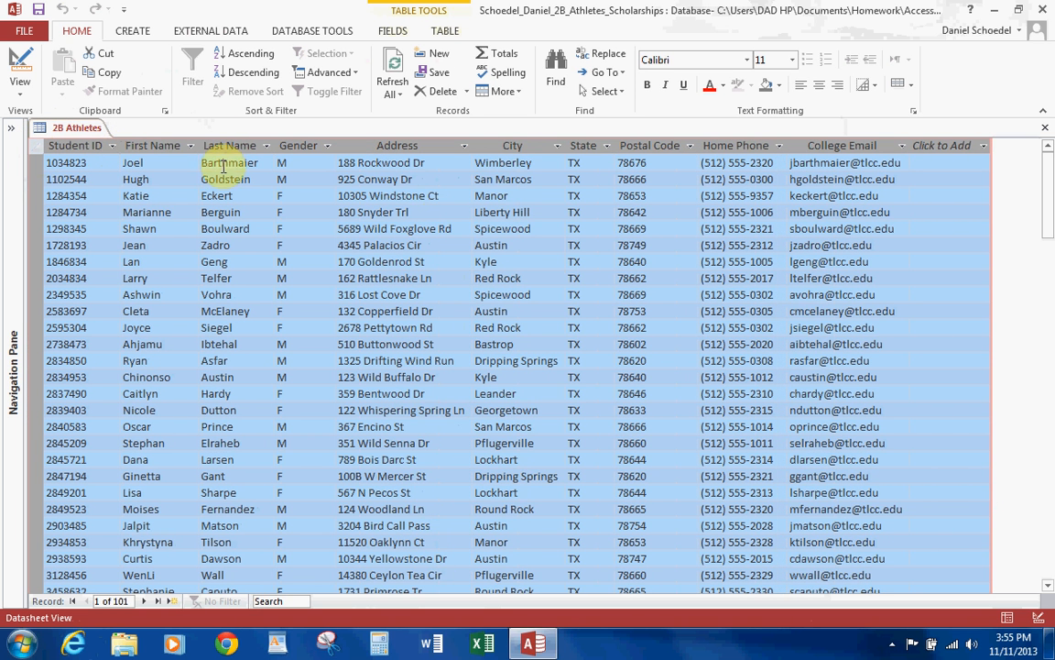
pyautogui.click(1047, 127)
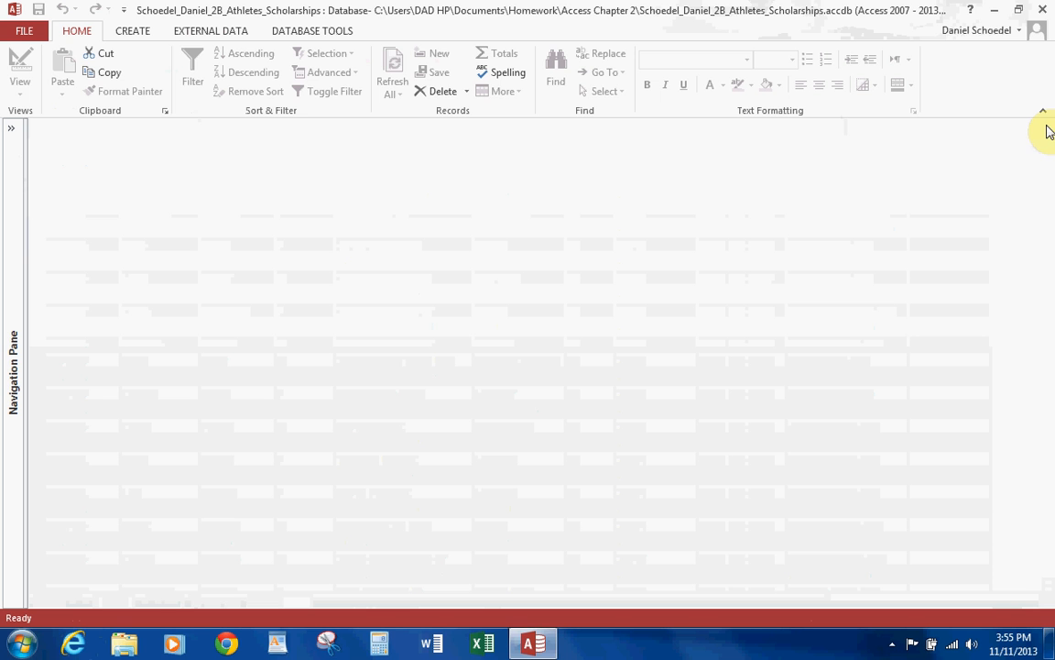
# Open the Relationships window and add the 2B Scholarships Awarded and 2B Athletes tables to it.
pyautogui.click(318, 34)
pyautogui.click(191, 74)
pyautogui.doubleClick(467, 192)
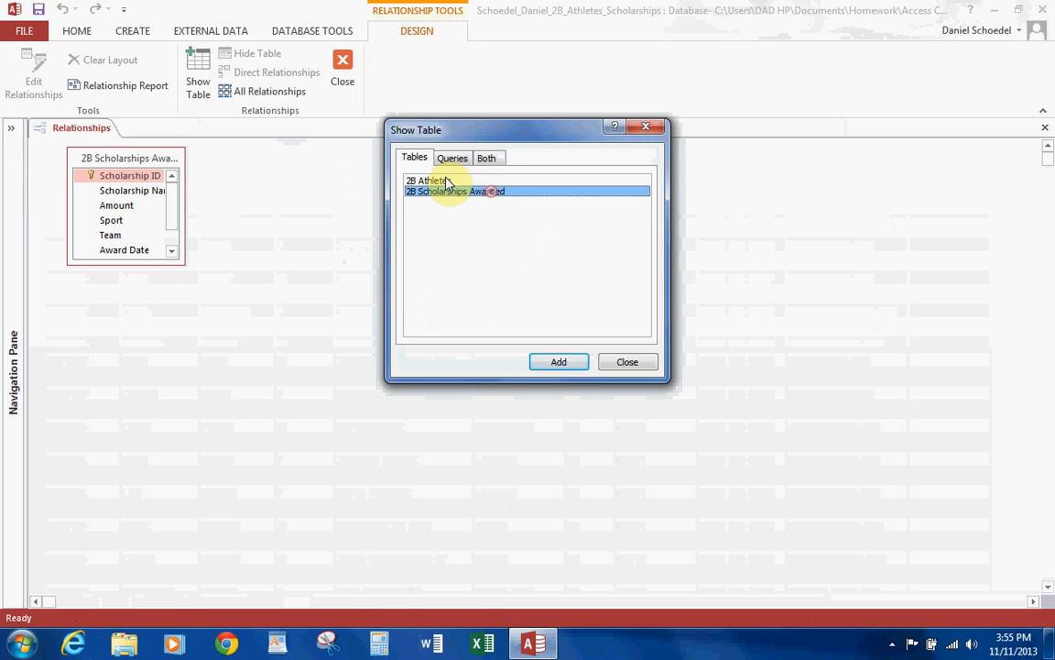
pyautogui.click(445, 182)
pyautogui.doubleClick(444, 182)
pyautogui.click(637, 360)
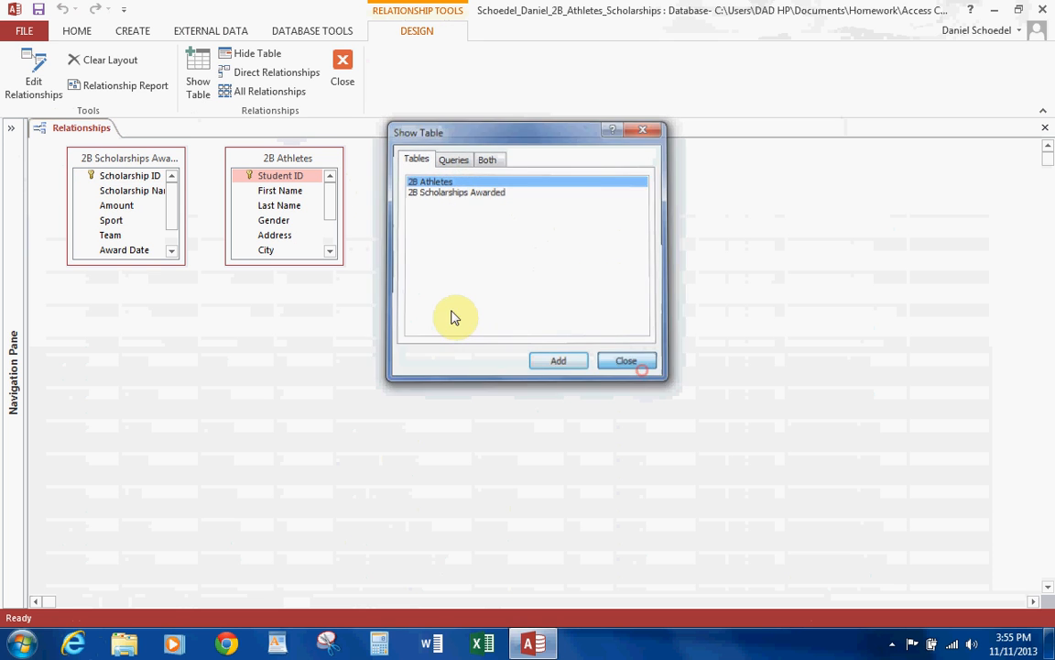
# Enlarge and space out both tables' field lists so that all field names and table titles show in full.
pyautogui.moveTo(339, 263); pyautogui.dragTo(557, 346)
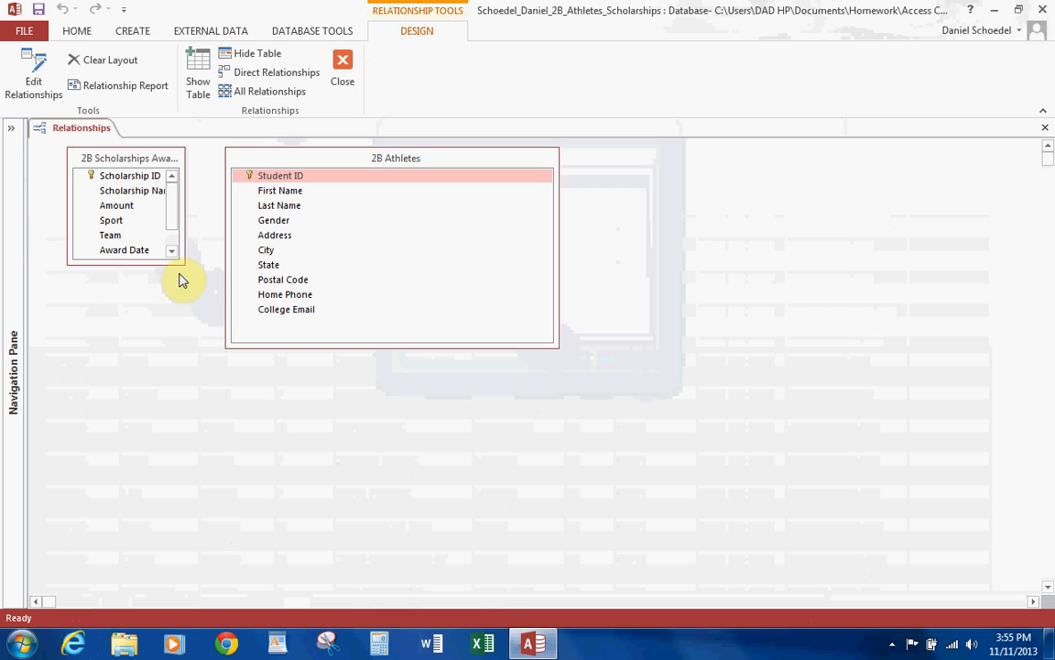
pyautogui.moveTo(113, 264); pyautogui.dragTo(121, 379)
pyautogui.moveTo(291, 162); pyautogui.dragTo(347, 174)
pyautogui.moveTo(182, 221); pyautogui.dragTo(231, 225)
# Relate the two tables on Student ID with referential integrity, cascade update and cascade delete, then close the Relationships window with its layout saved.
pyautogui.moveTo(142, 265); pyautogui.dragTo(326, 196)
pyautogui.moveTo(331, 190); pyautogui.dragTo(331, 190)
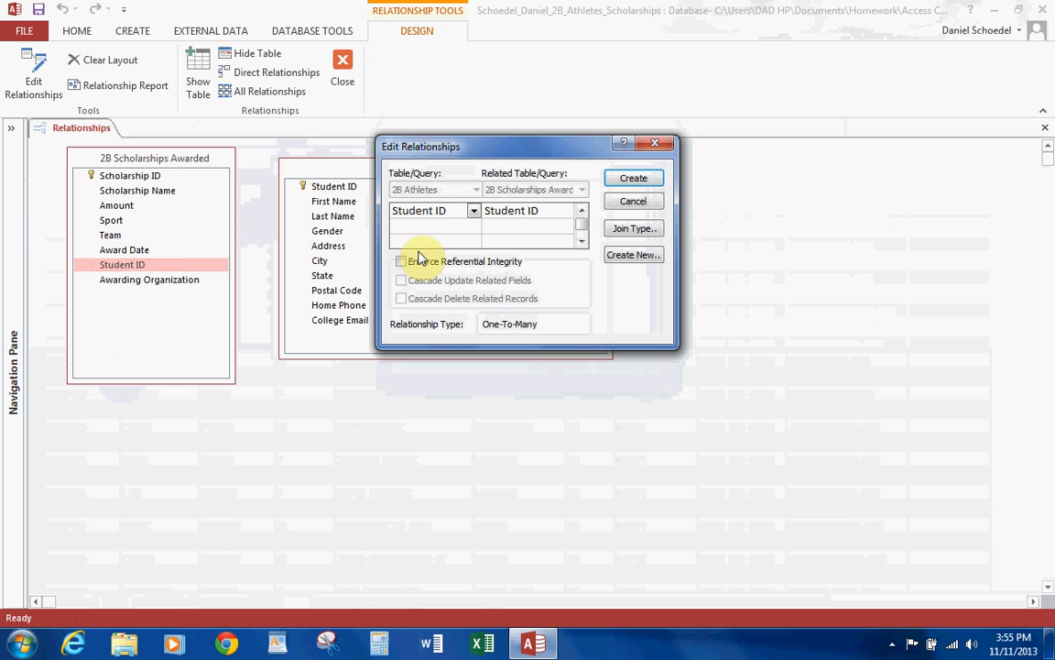
pyautogui.click(401, 261)
pyautogui.click(401, 281)
pyautogui.click(401, 298)
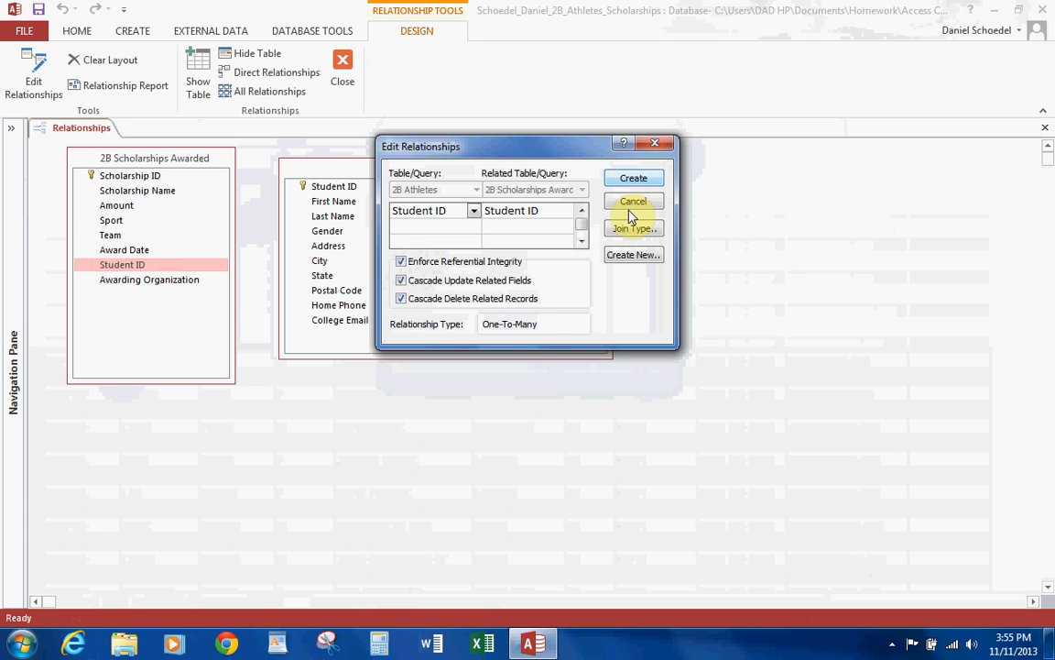
pyautogui.click(630, 180)
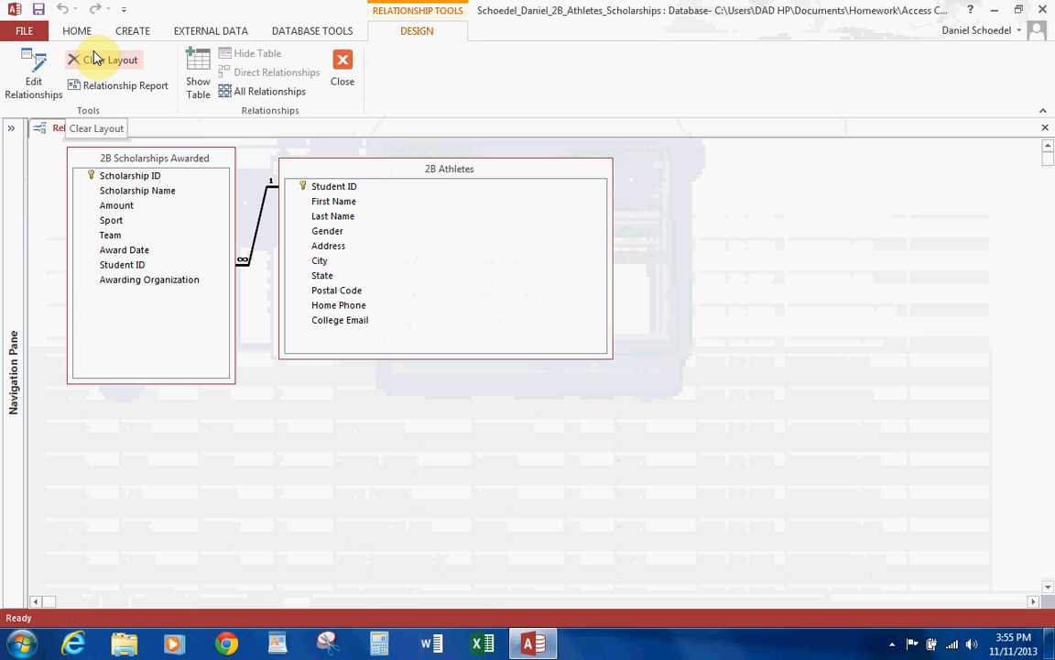
pyautogui.click(338, 79)
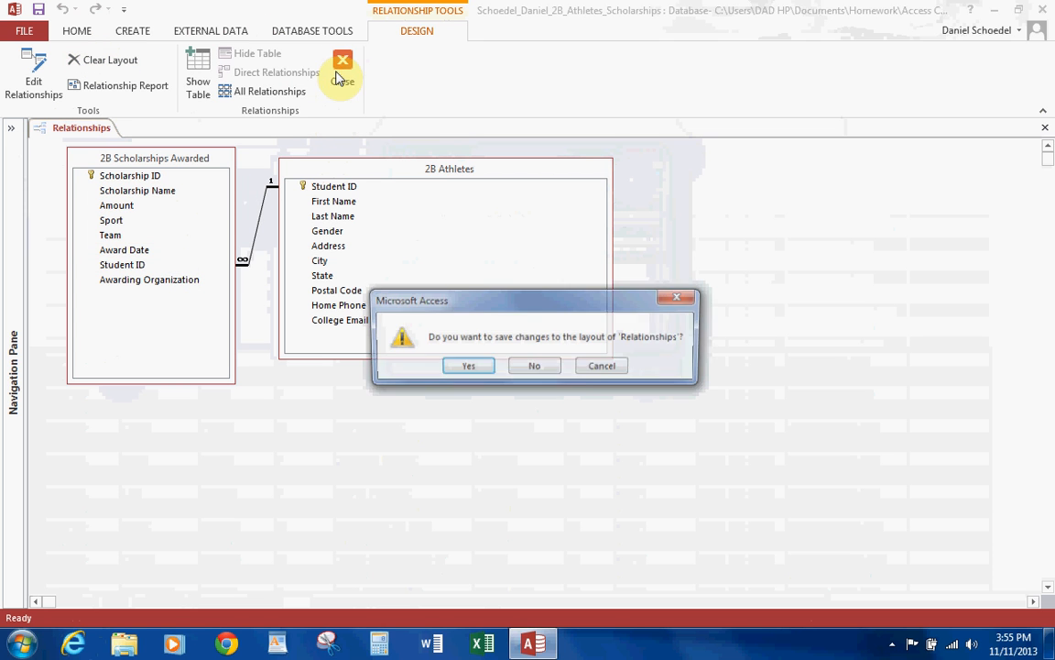
pyautogui.click(468, 366)
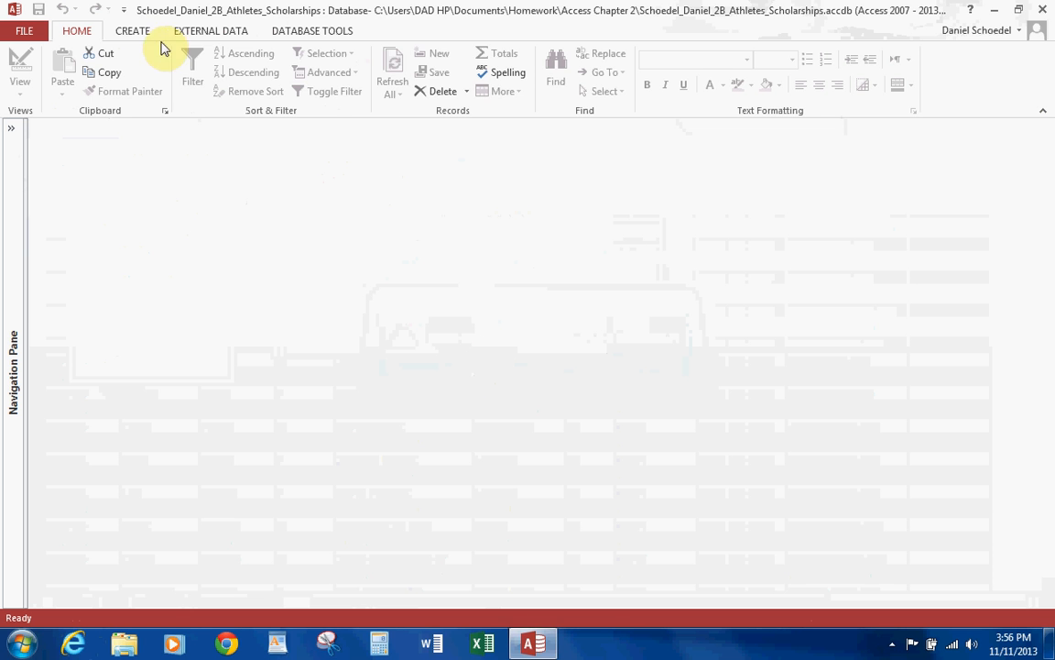
# Create a query in Design view based on the 2B Scholarships Awarded table and enlarge its field list.
pyautogui.click(135, 31)
pyautogui.click(245, 78)
pyautogui.moveTo(518, 376); pyautogui.dragTo(615, 178)
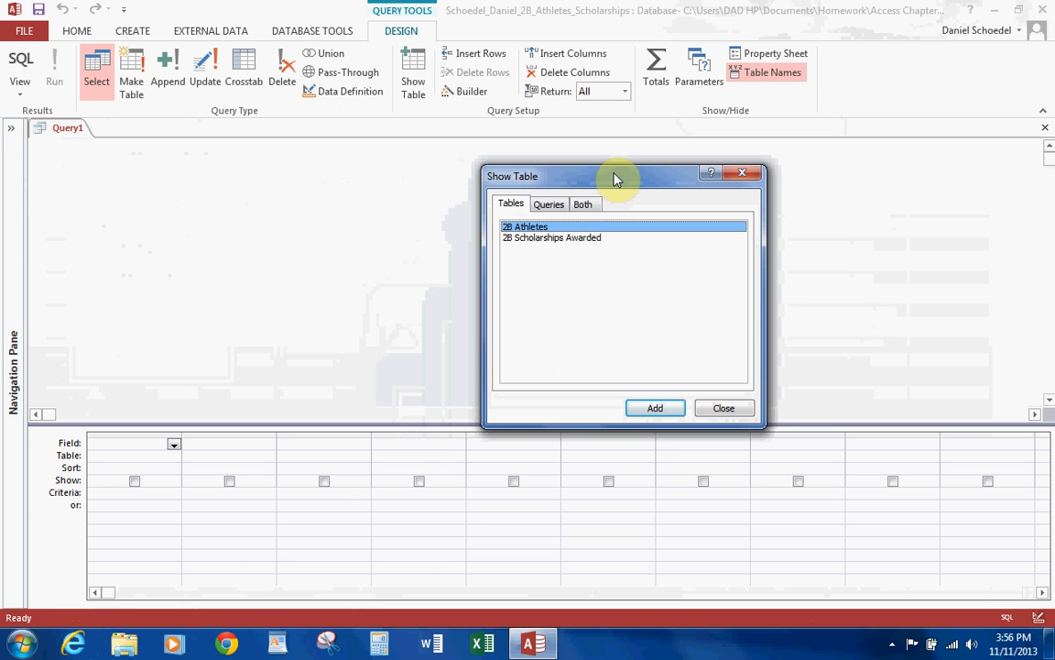
pyautogui.doubleClick(565, 238)
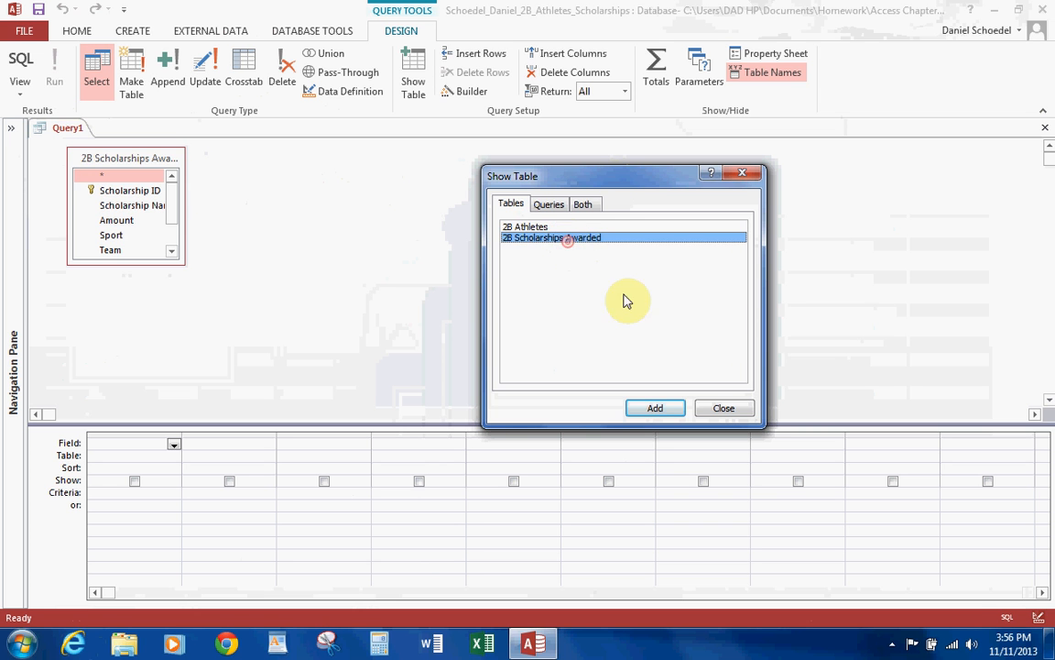
pyautogui.click(728, 410)
pyautogui.moveTo(183, 263); pyautogui.dragTo(335, 345)
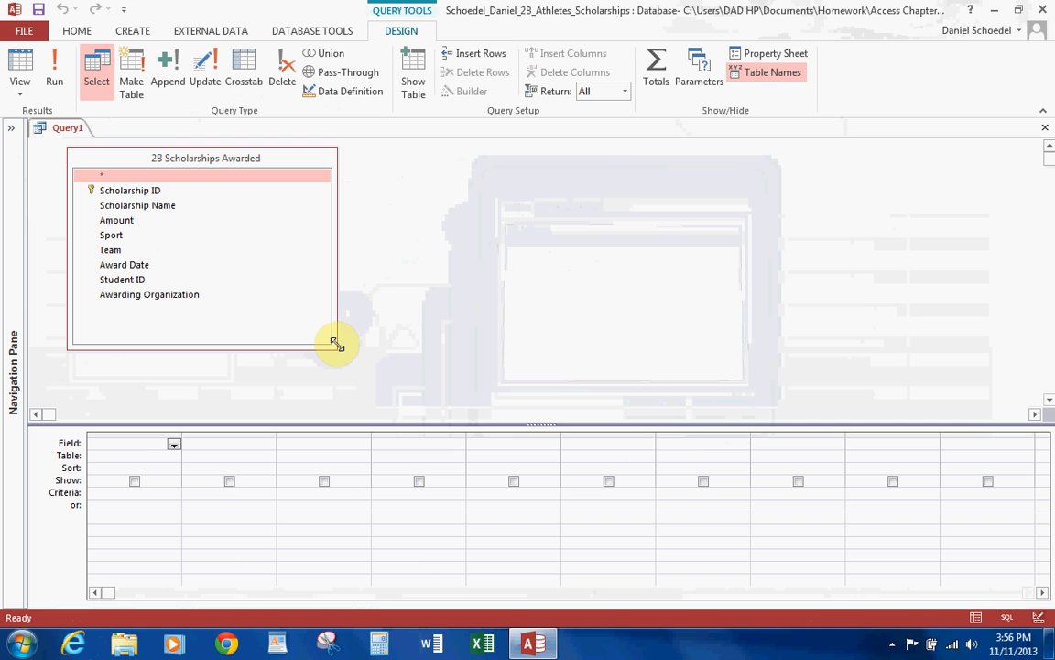
# Add the Sport, Scholarship Name and Amount fields to the query in that order.
pyautogui.doubleClick(117, 237)
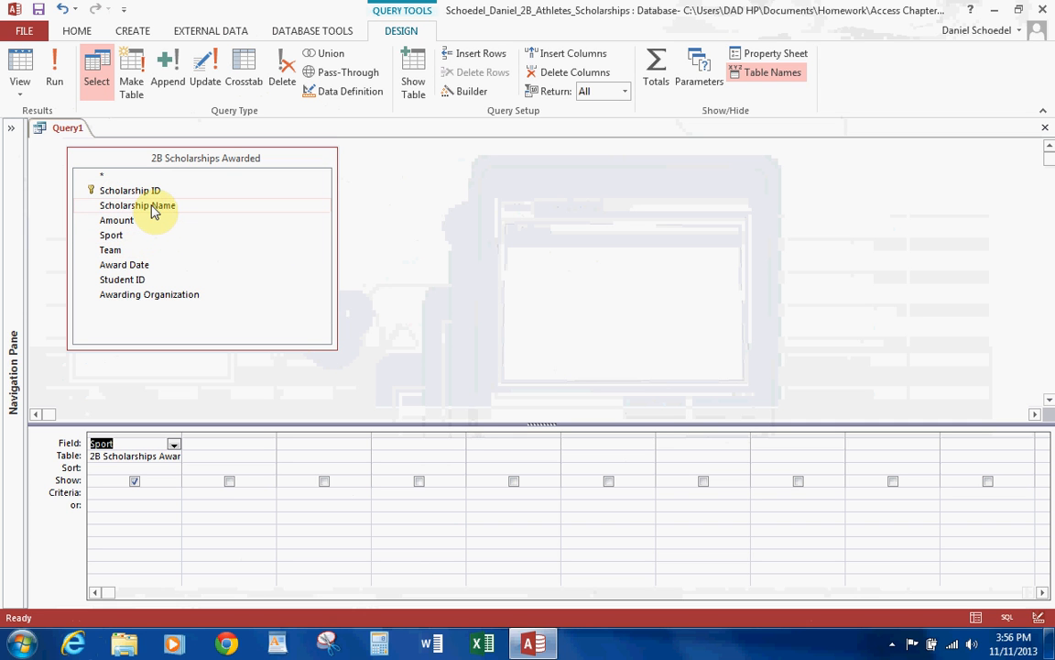
pyautogui.doubleClick(152, 205)
pyautogui.click(125, 220)
pyautogui.doubleClick(125, 221)
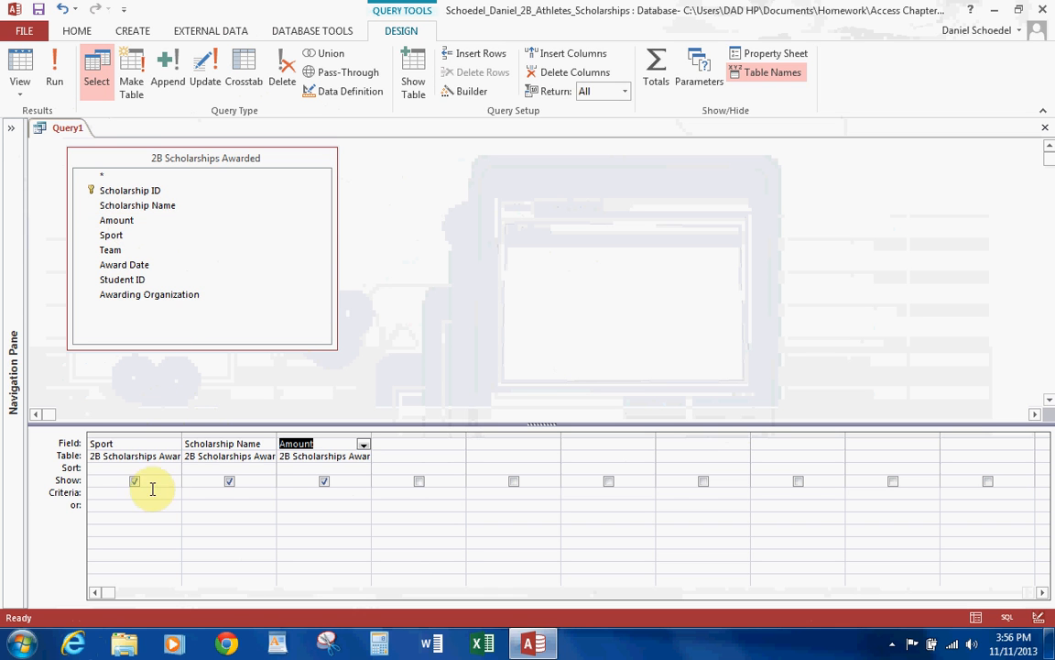
# Sort Scholarship Name ascending, set the Amount criterion to 300 and run the query.
pyautogui.click(271, 468)
pyautogui.click(215, 479)
pyautogui.click(309, 493)
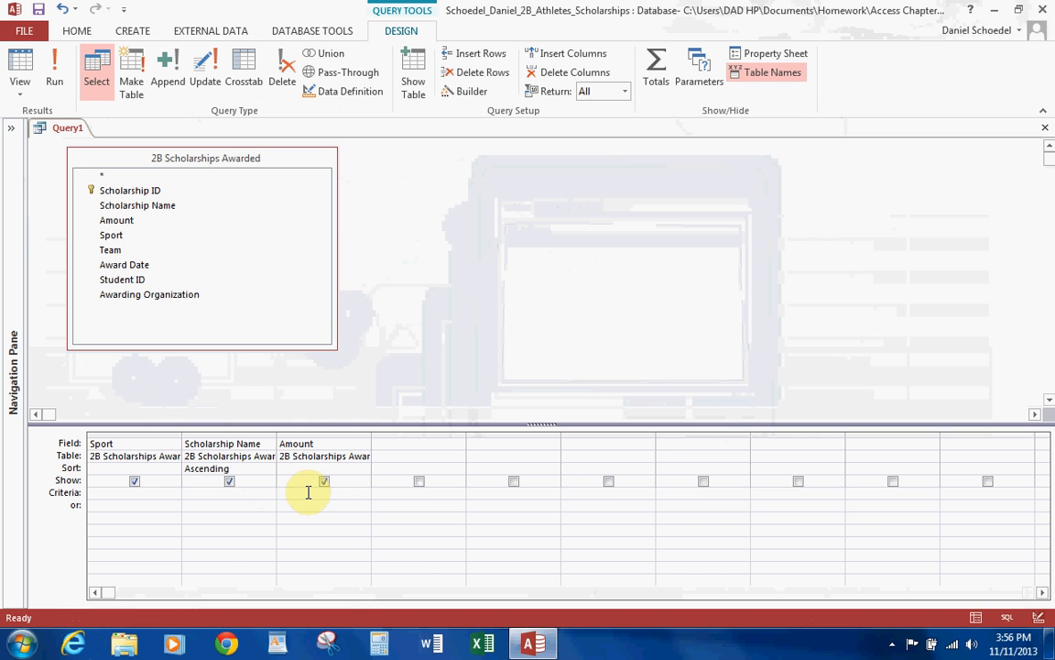
pyautogui.write('300')
pyautogui.click(56, 81)
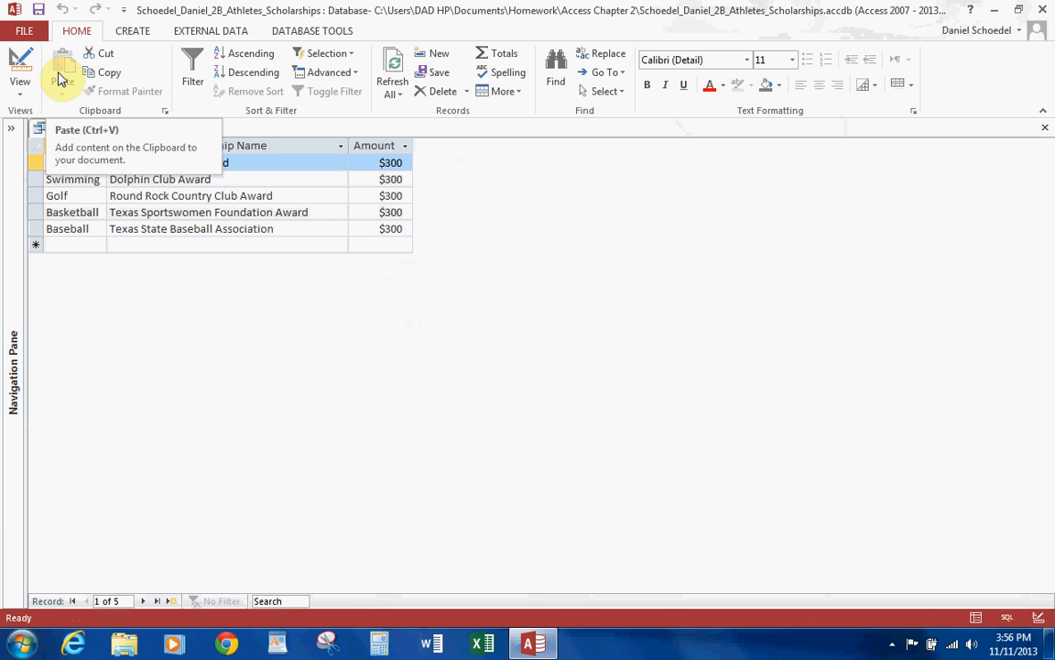
# Return to the query design, change the Amount criterion to >300 and run the query.
pyautogui.click(22, 74)
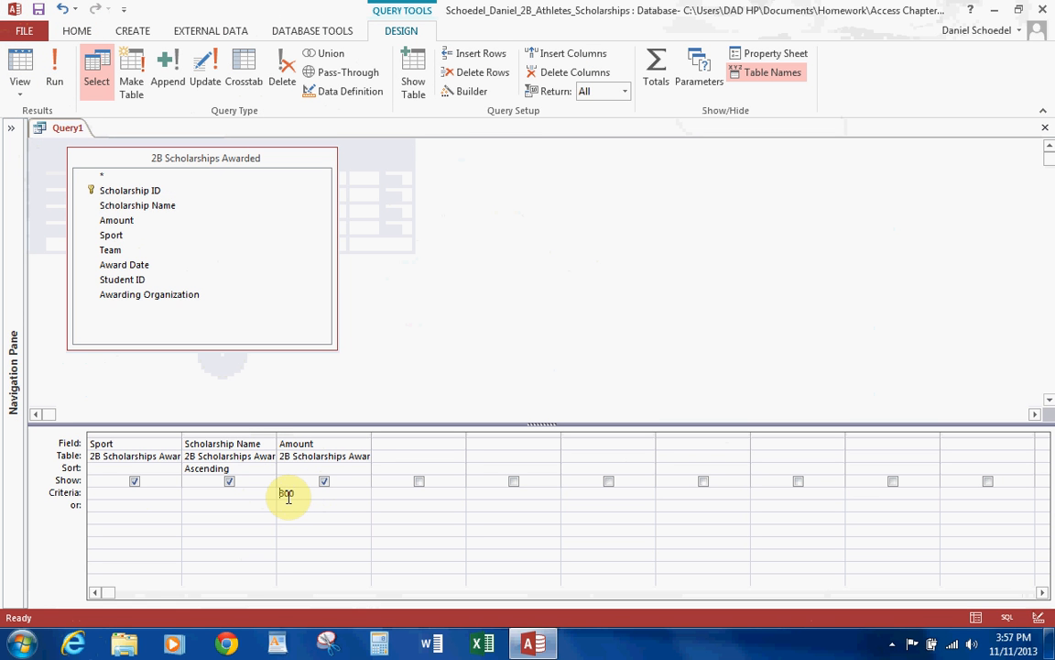
pyautogui.write('0')
pyautogui.press('BackSpace')
pyautogui.write('>300')
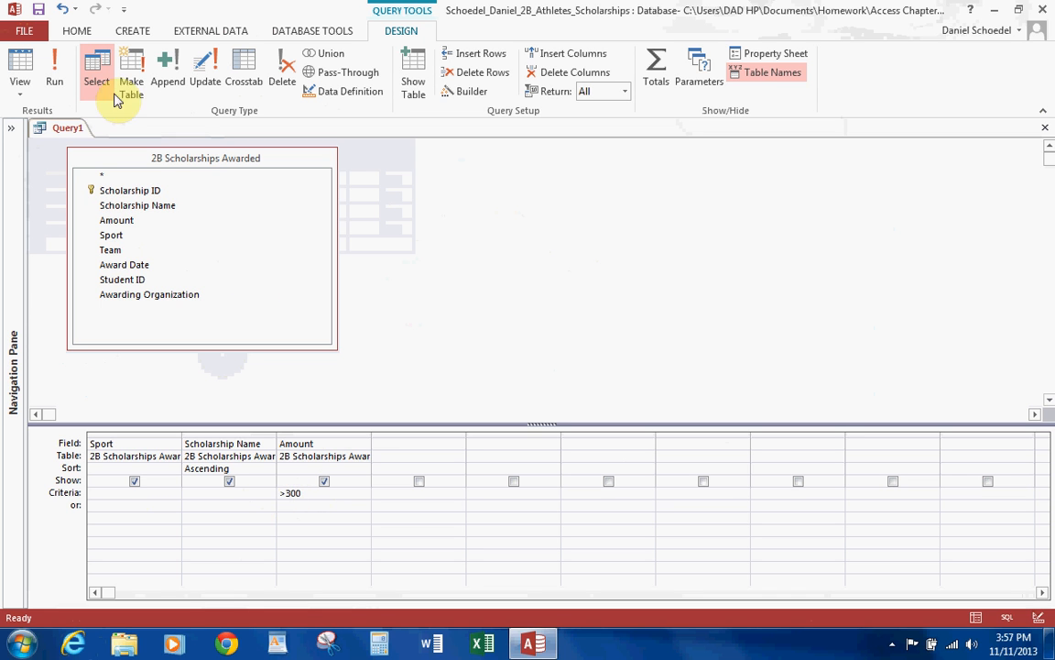
pyautogui.click(53, 79)
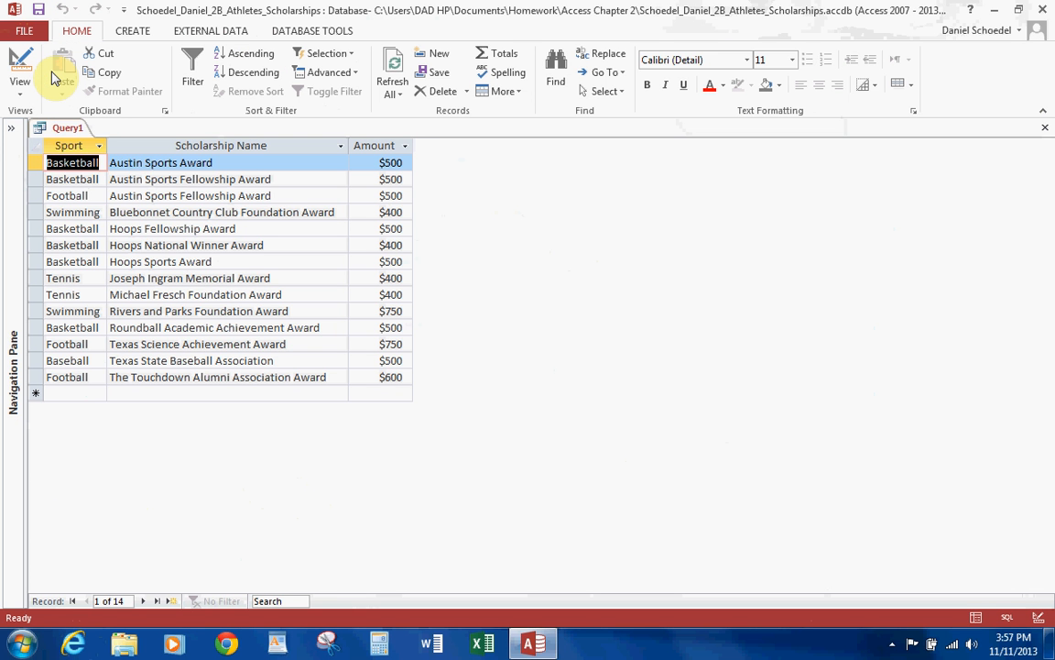
# Replace the comparison in the Amount criterion so it reads <300 and run the query.
pyautogui.click(20, 65)
pyautogui.press('Delete')
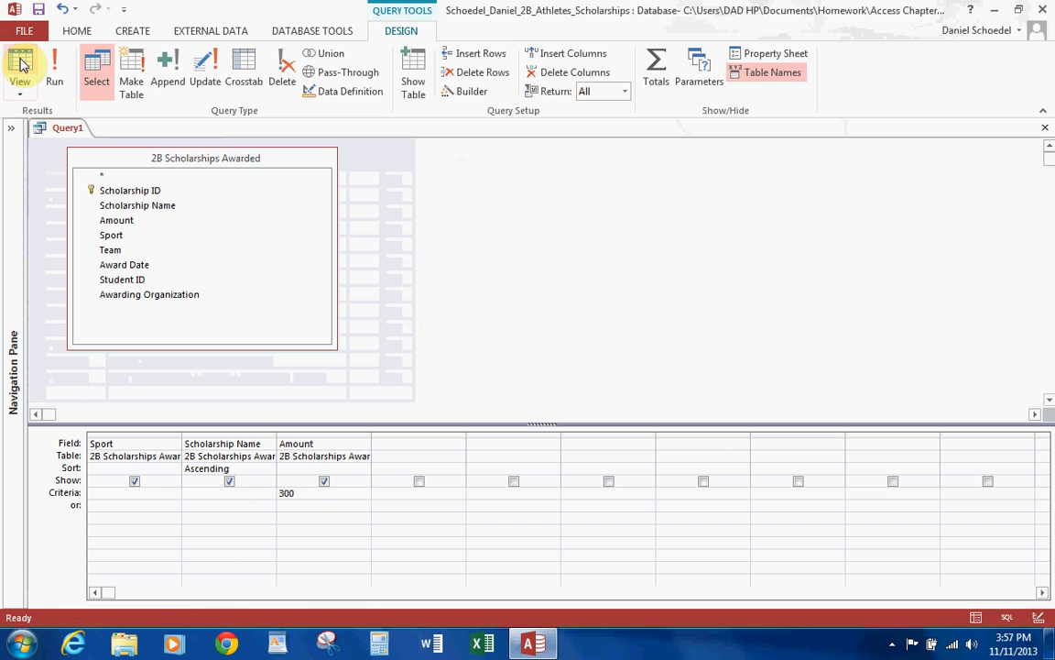
pyautogui.write('<')
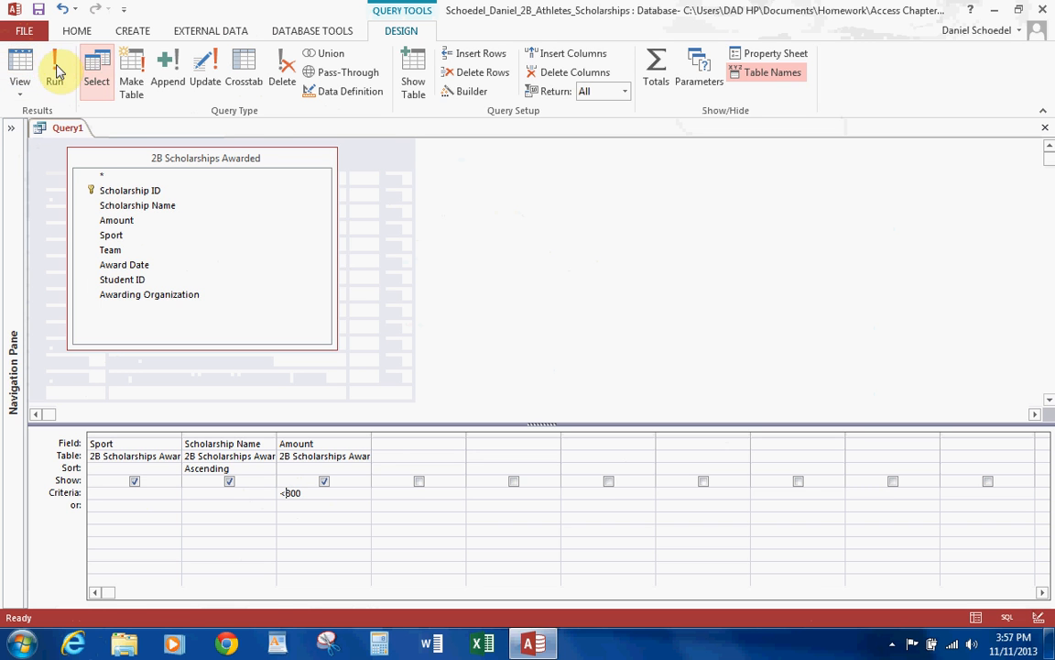
pyautogui.click(51, 66)
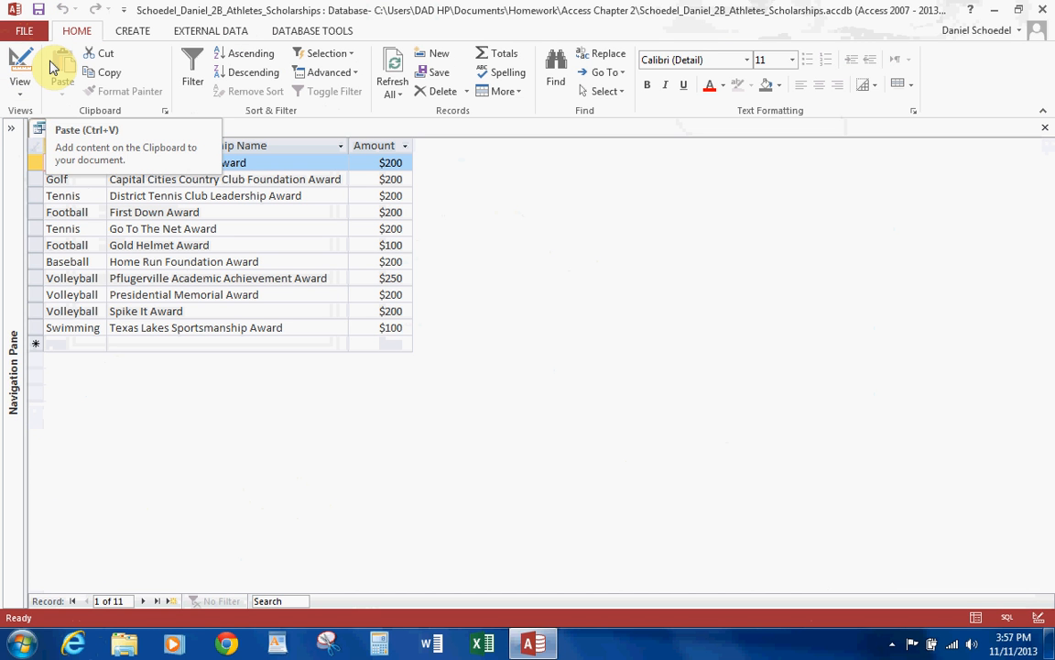
# Change the Amount criterion to >=300 in the query design and run the query.
pyautogui.click(19, 66)
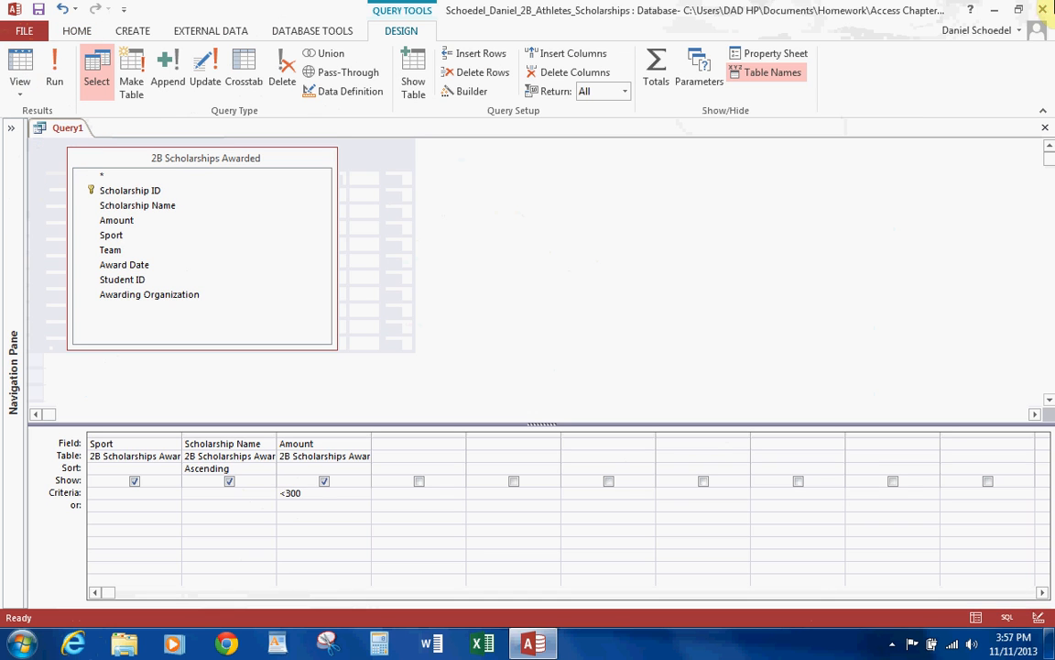
pyautogui.press('BackSpace')
pyautogui.write('>=')
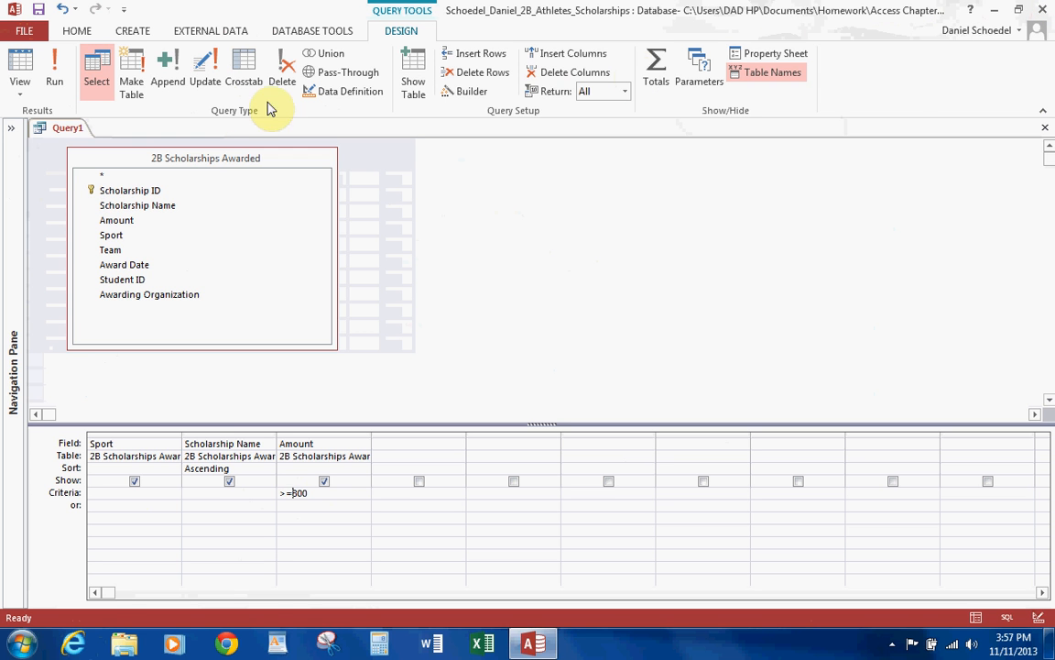
pyautogui.click(53, 73)
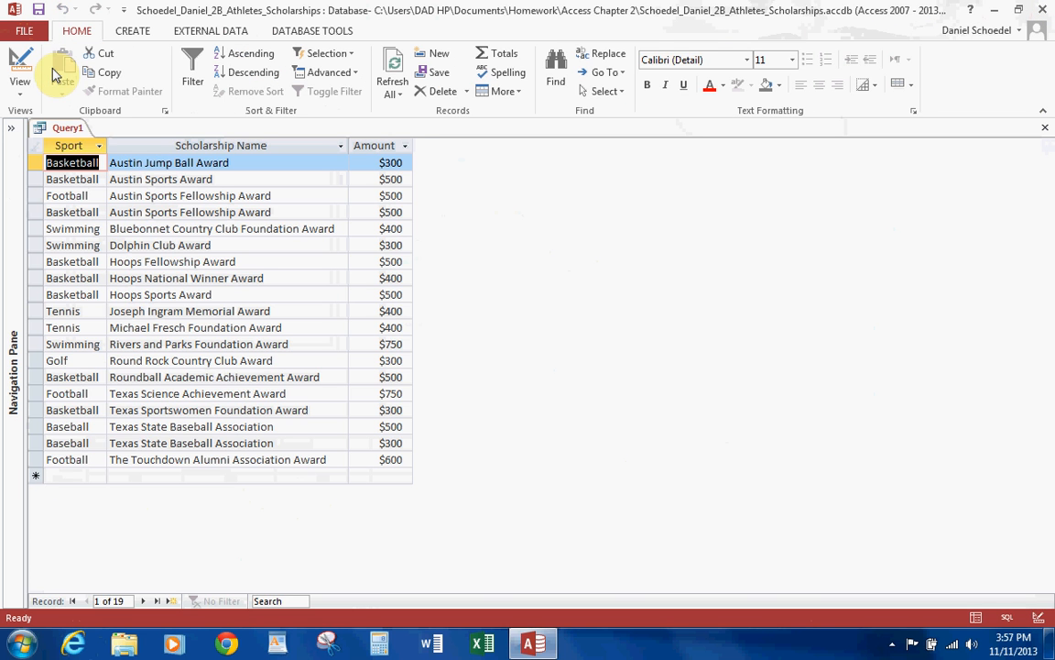
# Save the query as 2b $300 or More Query and close it.
pyautogui.click(40, 9)
pyautogui.write('2')
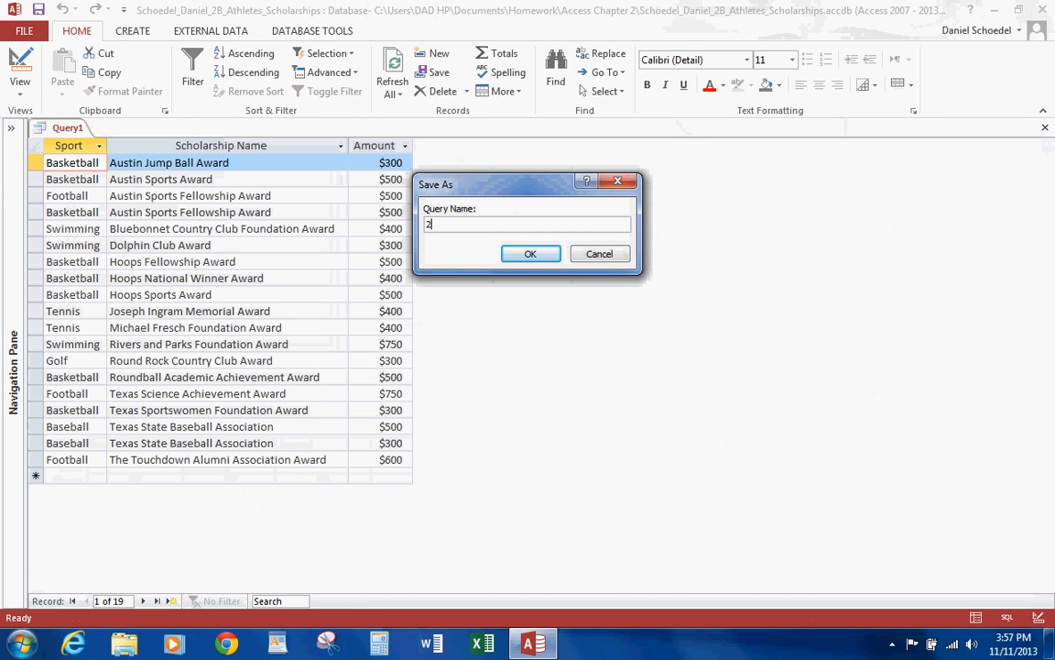
pyautogui.write('b $300 or More Query')
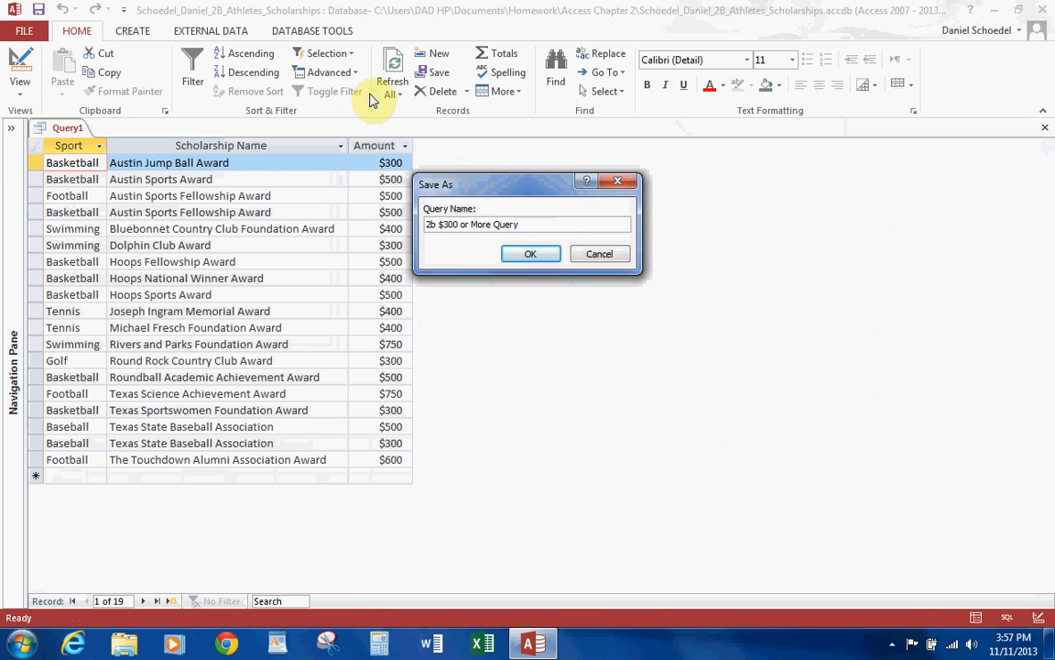
pyautogui.click(538, 255)
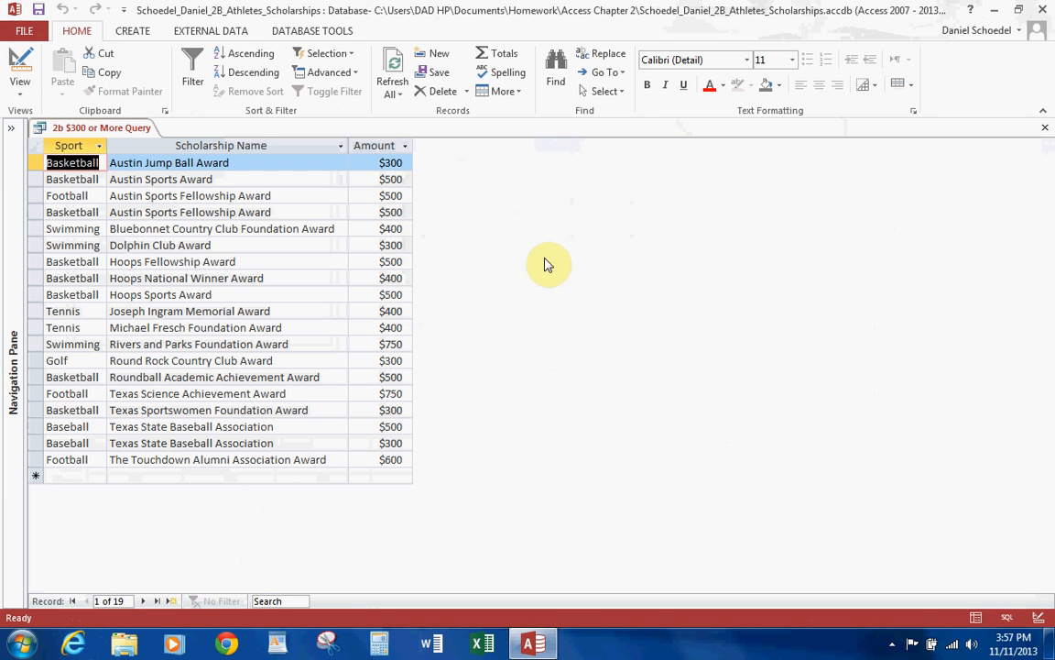
pyautogui.click(1047, 130)
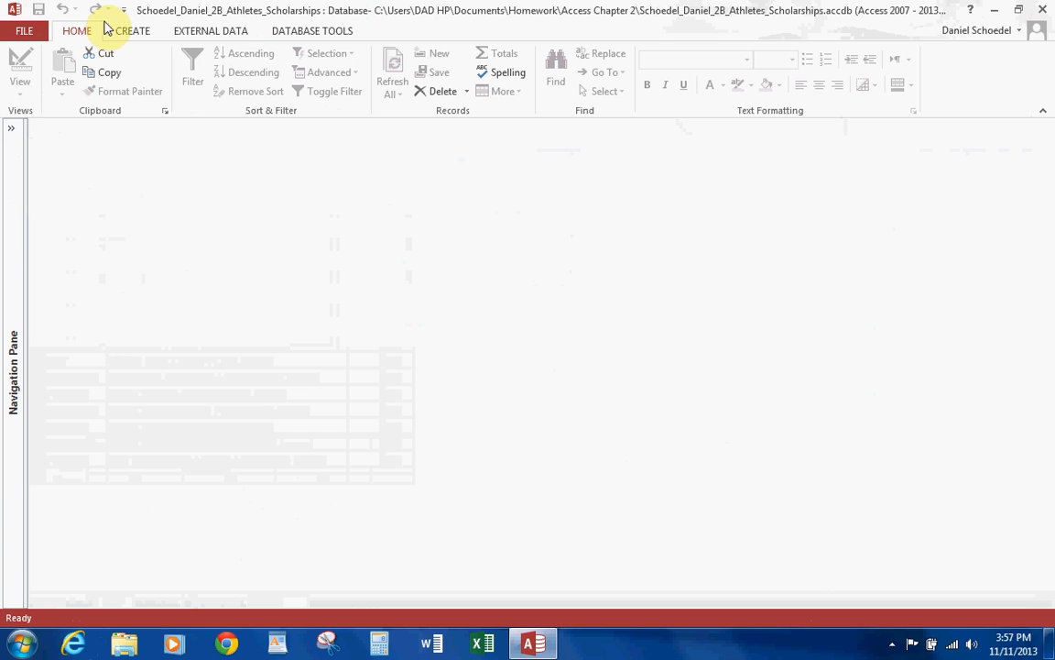
pyautogui.click(130, 31)
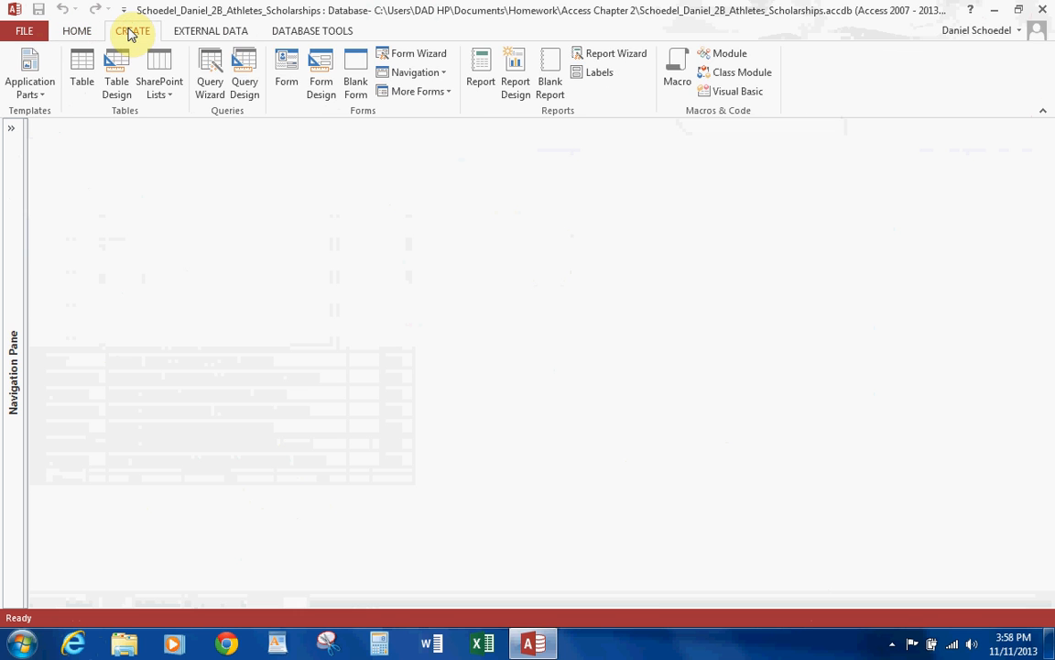
pyautogui.click(246, 90)
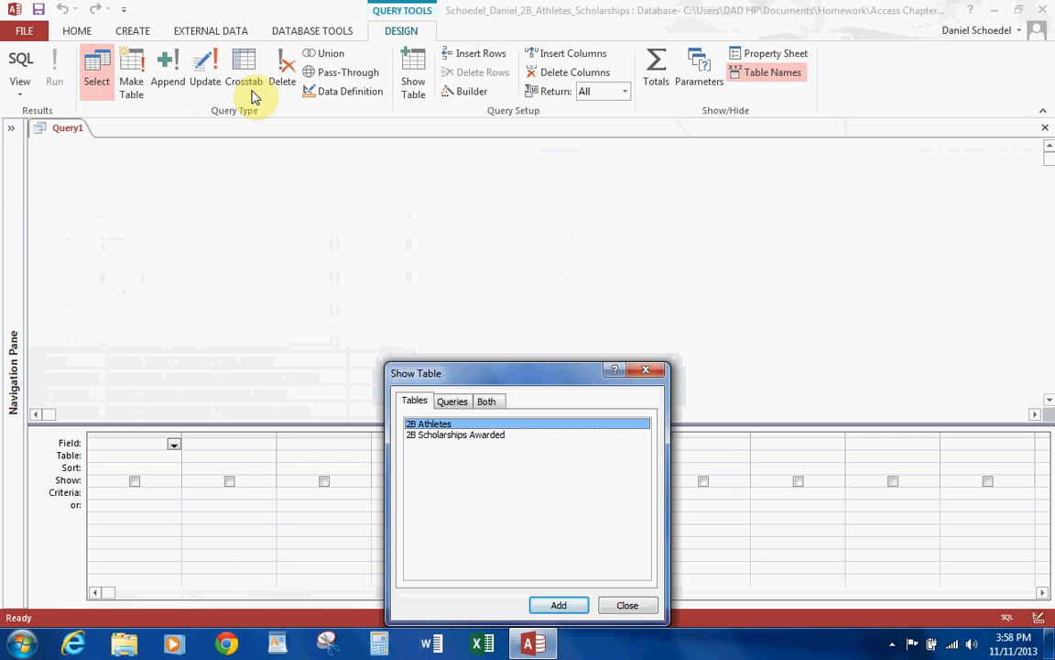
pyautogui.doubleClick(462, 435)
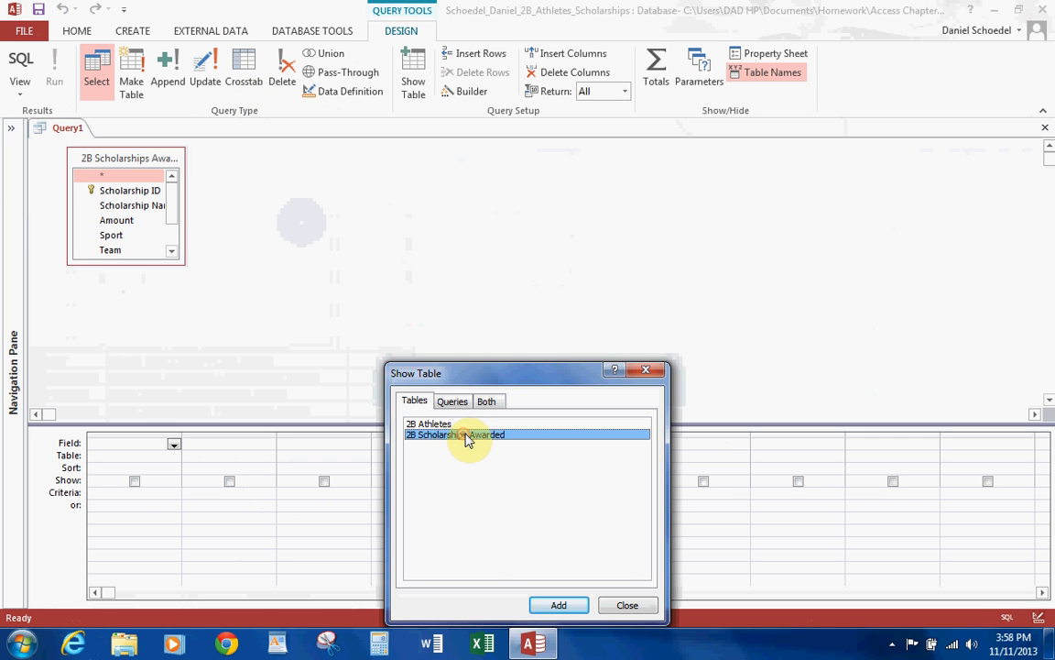
pyautogui.click(619, 606)
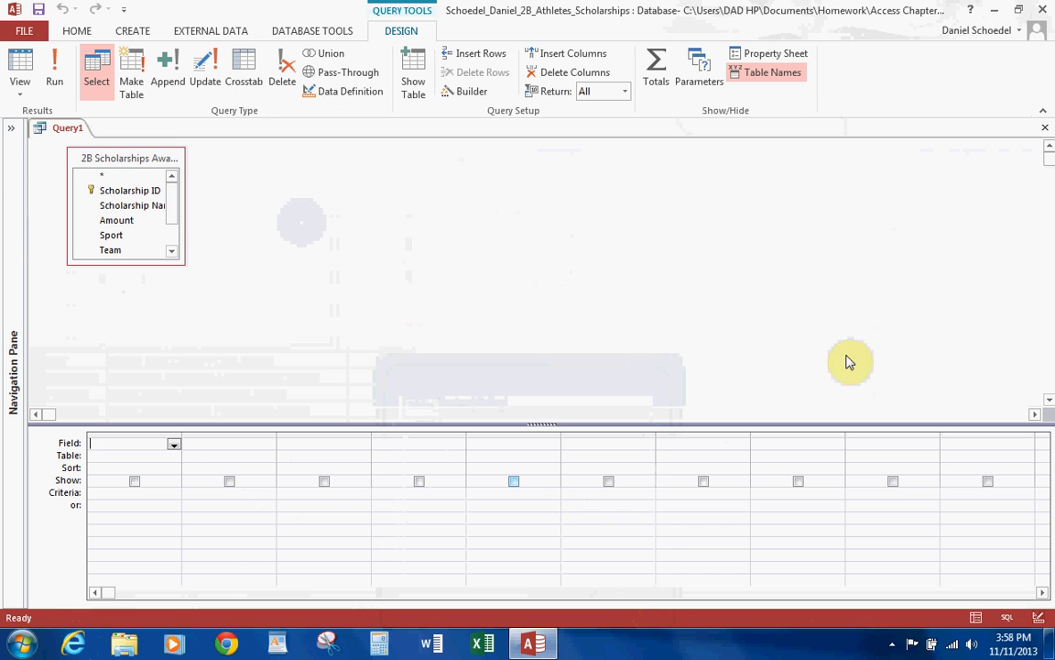
pyautogui.click(1045, 128)
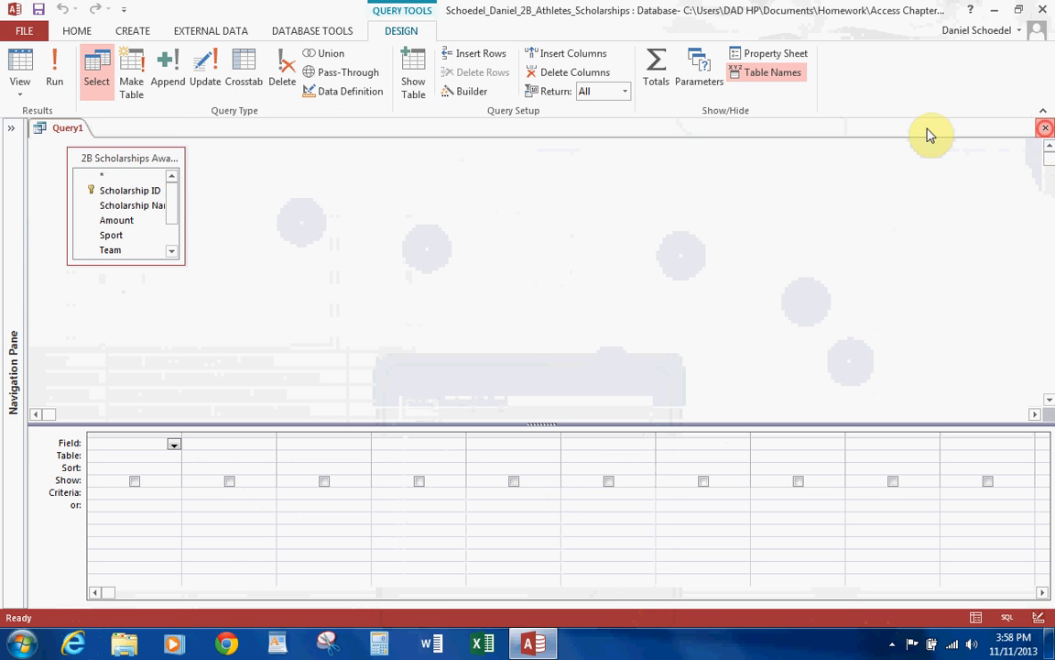
pyautogui.click(544, 371)
# Copy the 2b $300 or More Query and paste it into the database's object list.
pyautogui.click(10, 124)
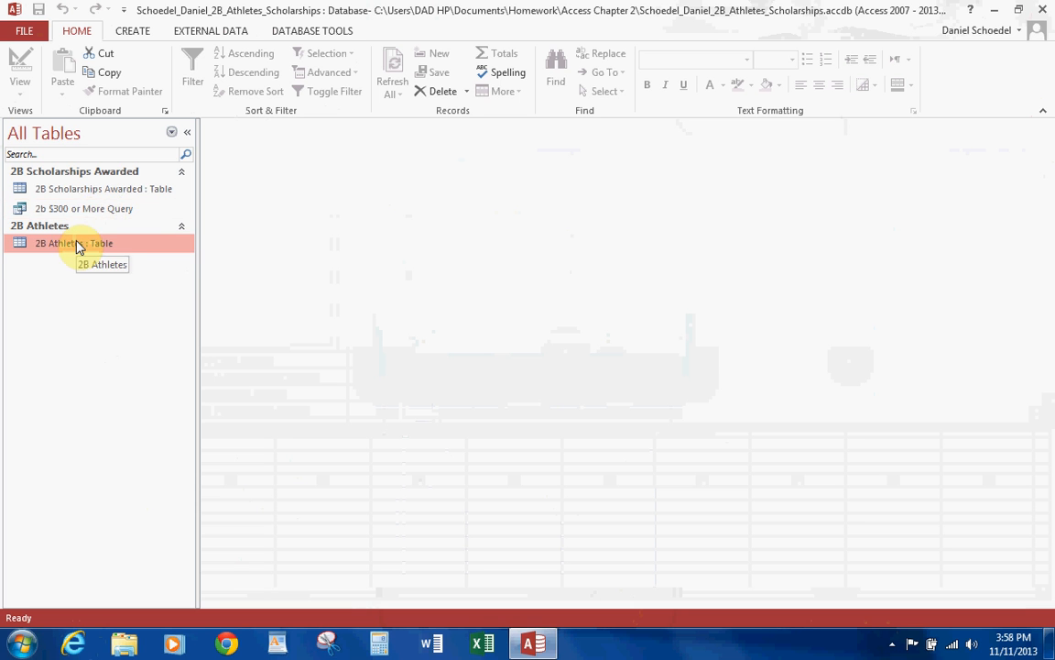
pyautogui.click(83, 208)
pyautogui.rightClick(81, 209)
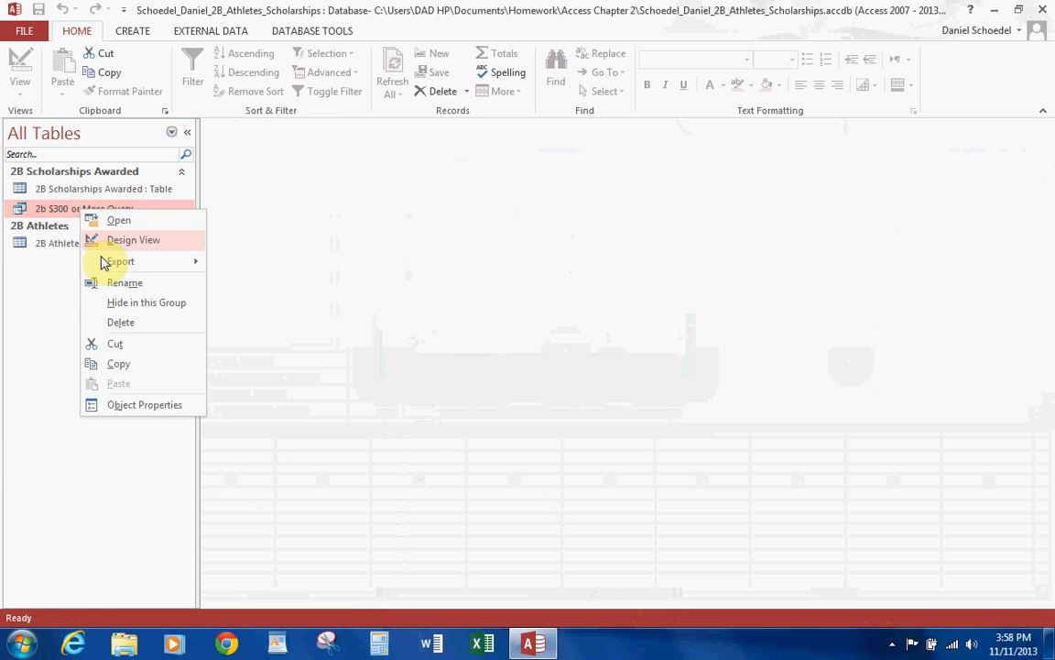
pyautogui.click(117, 364)
pyautogui.rightClick(47, 315)
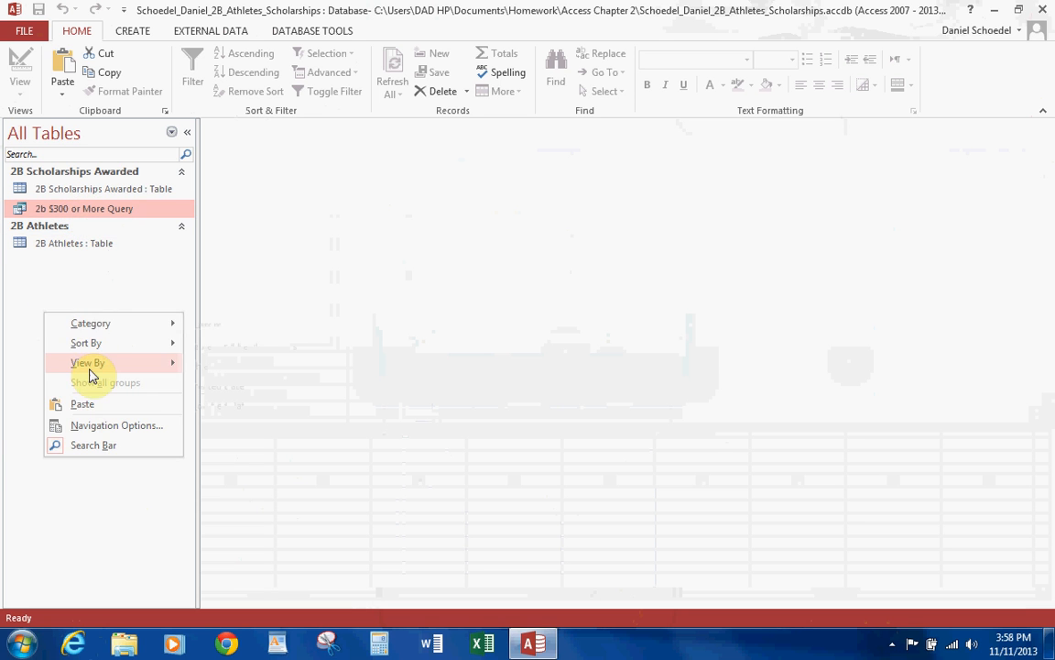
pyautogui.click(73, 403)
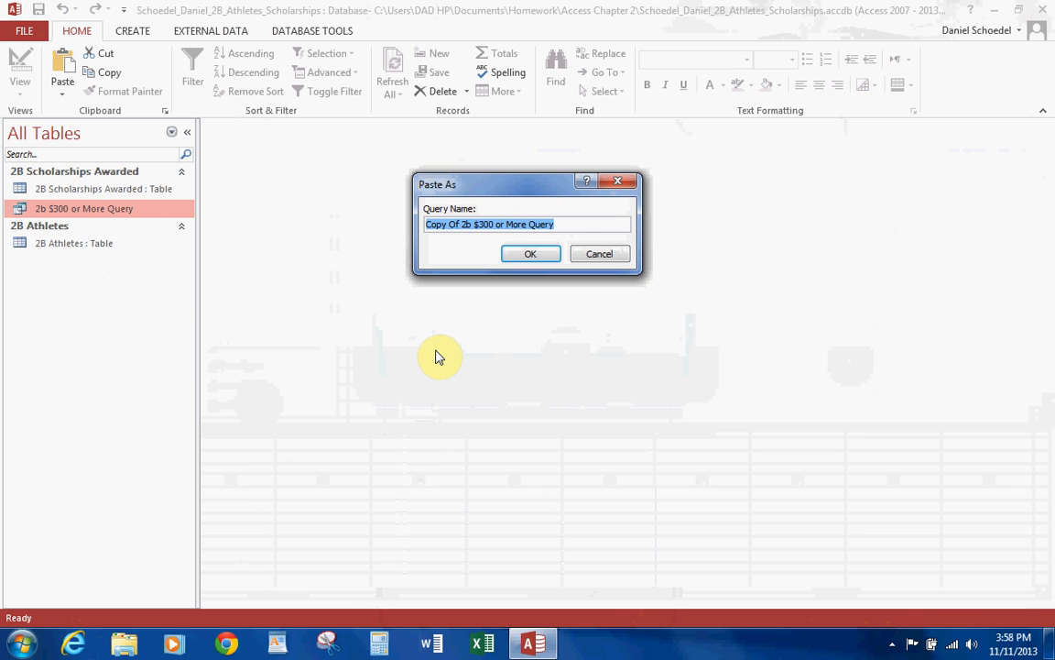
# Name the pasted query with the student's last and first name followed by 2B Awards May-June Query.
pyautogui.write('Sc')
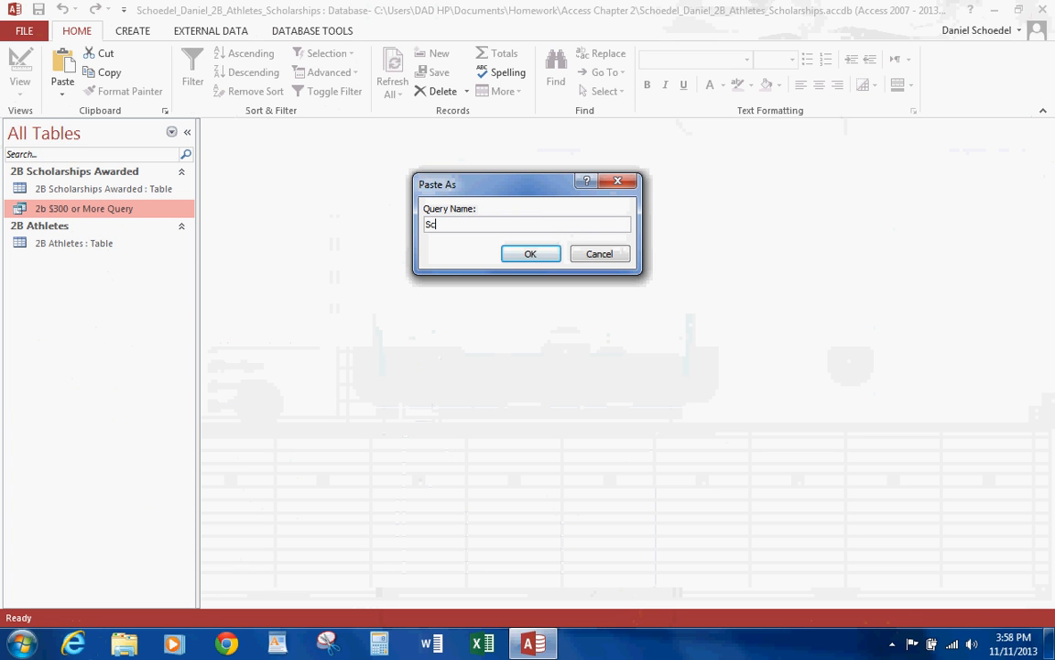
pyautogui.write('hoedel Daniel 2B Awards ')
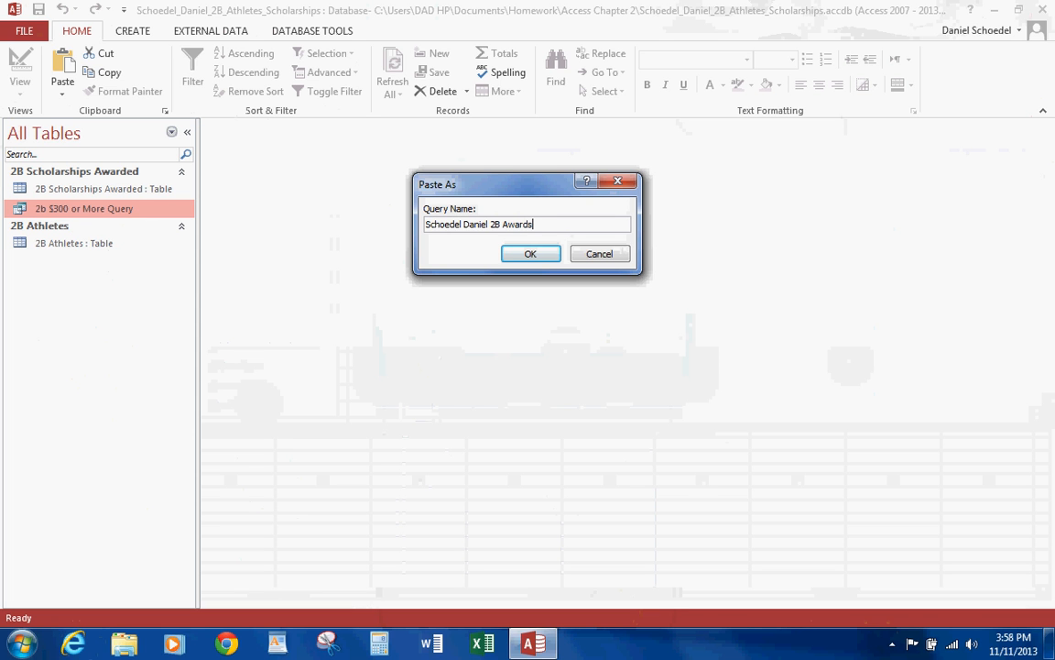
pyautogui.write('May-June Query')
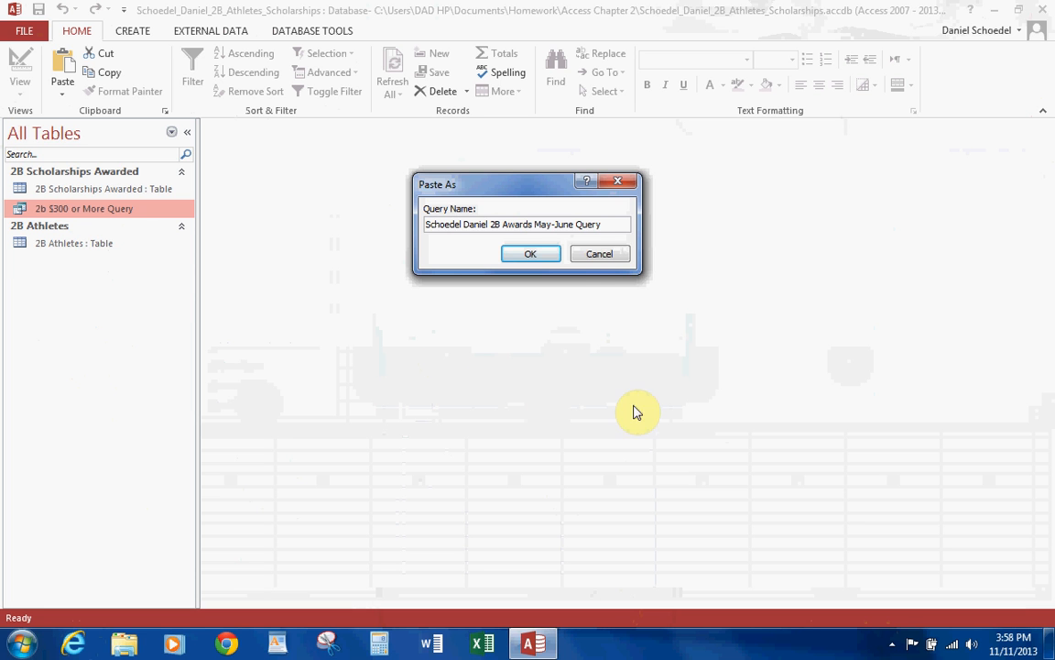
pyautogui.click(532, 254)
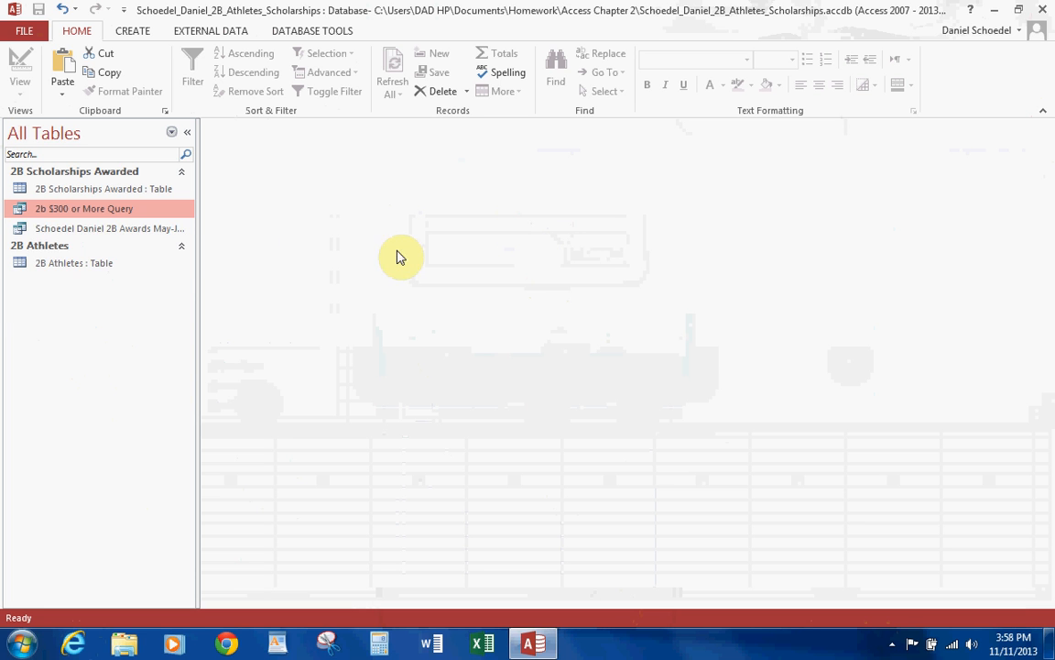
# Open the May-June query copy in Design view and delete the >=300 criterion from the Amount field.
pyautogui.click(141, 228)
pyautogui.rightClick(141, 228)
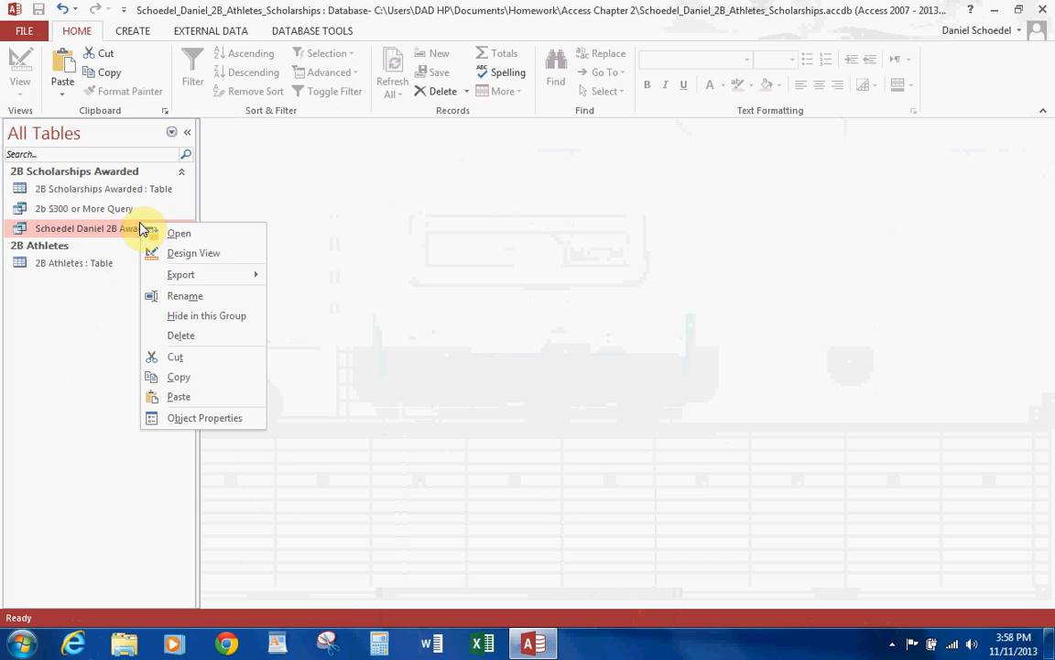
pyautogui.click(192, 254)
pyautogui.click(188, 132)
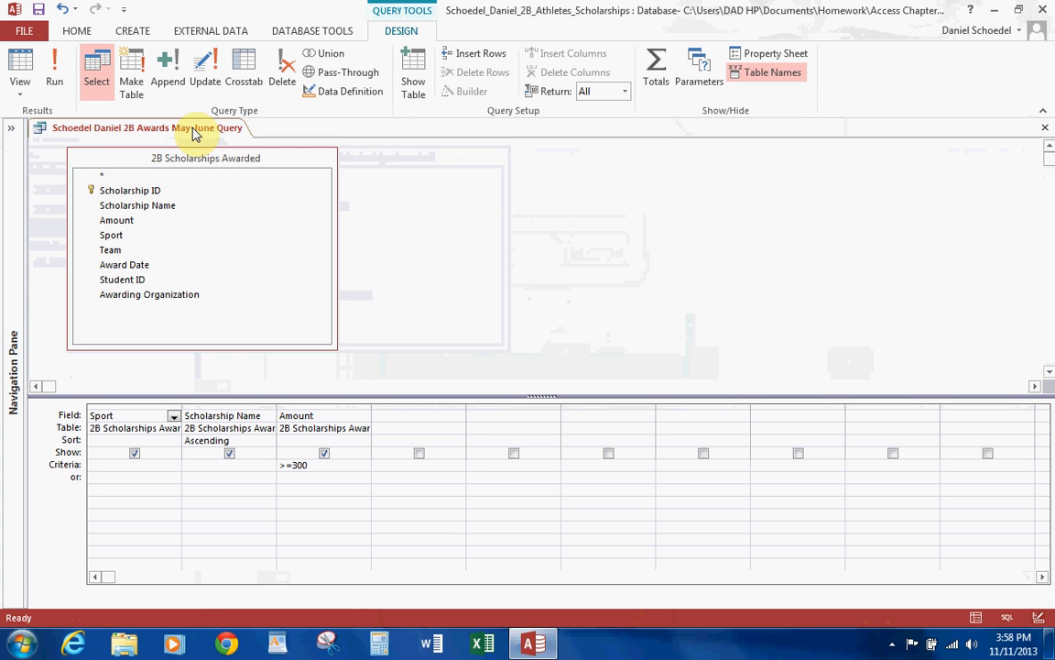
pyautogui.moveTo(311, 465); pyautogui.dragTo(244, 470)
pyautogui.press('Delete')
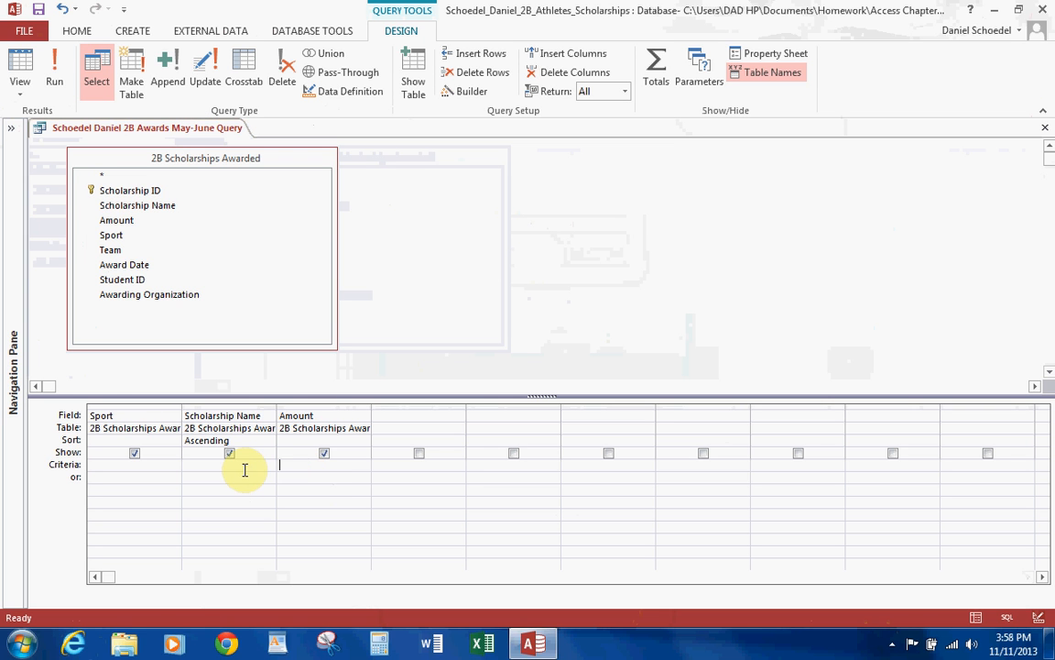
# Add the Award Date field with the criterion between 5/1/18 and 6/30/18 and run the query.
pyautogui.doubleClick(129, 265)
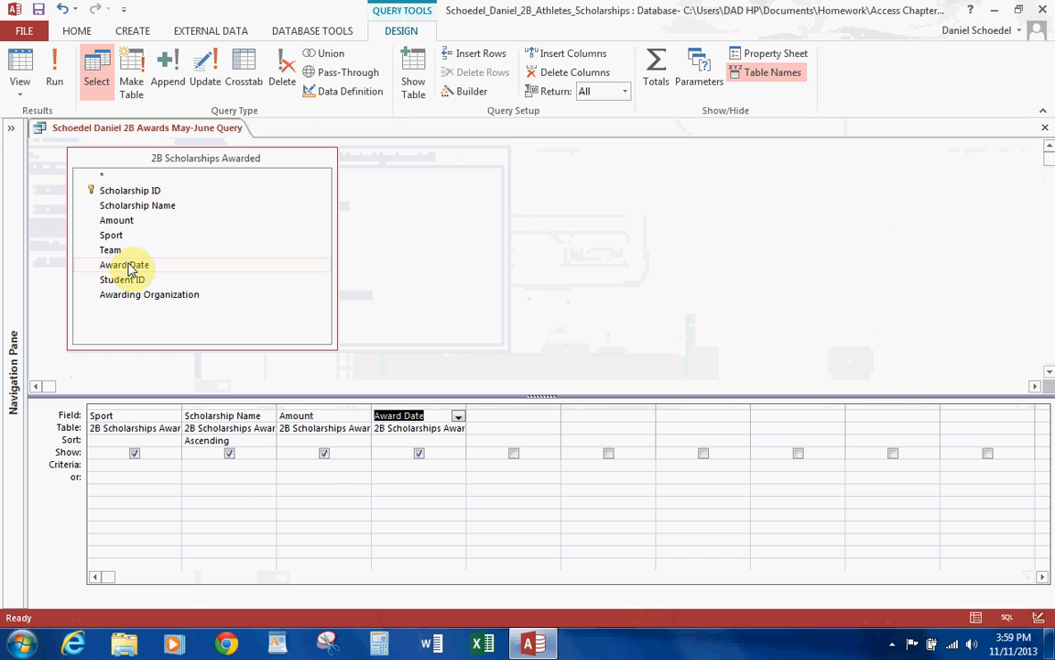
pyautogui.click(412, 463)
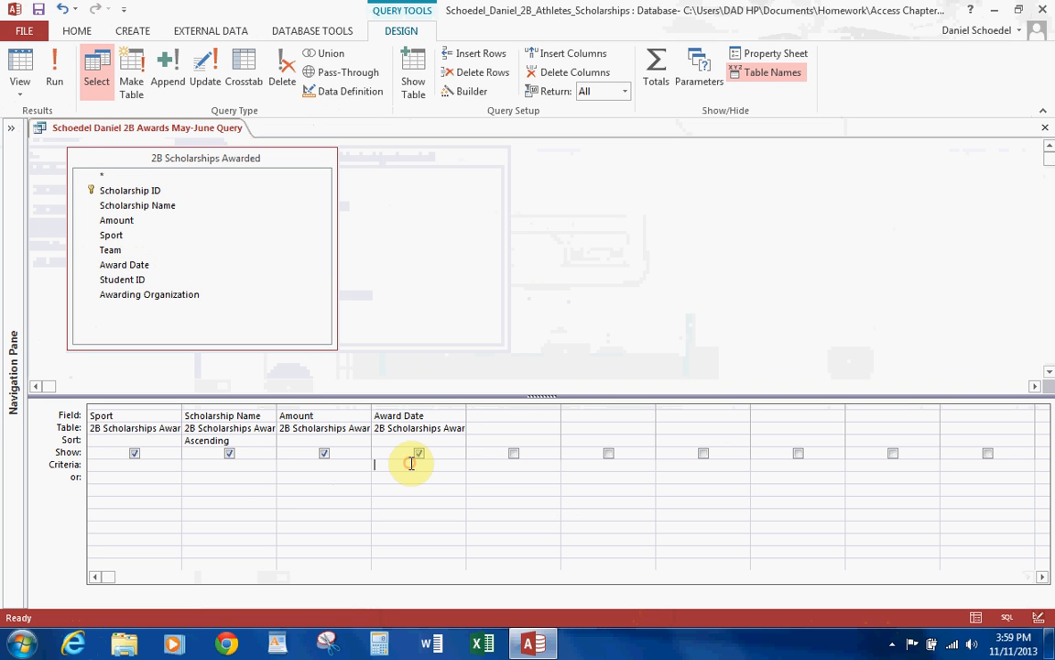
pyautogui.write('between')
pyautogui.write(' 5/1/')
pyautogui.write('1')
pyautogui.write('8')
pyautogui.write(' and ')
pyautogui.write('6/')
pyautogui.write('30/18')
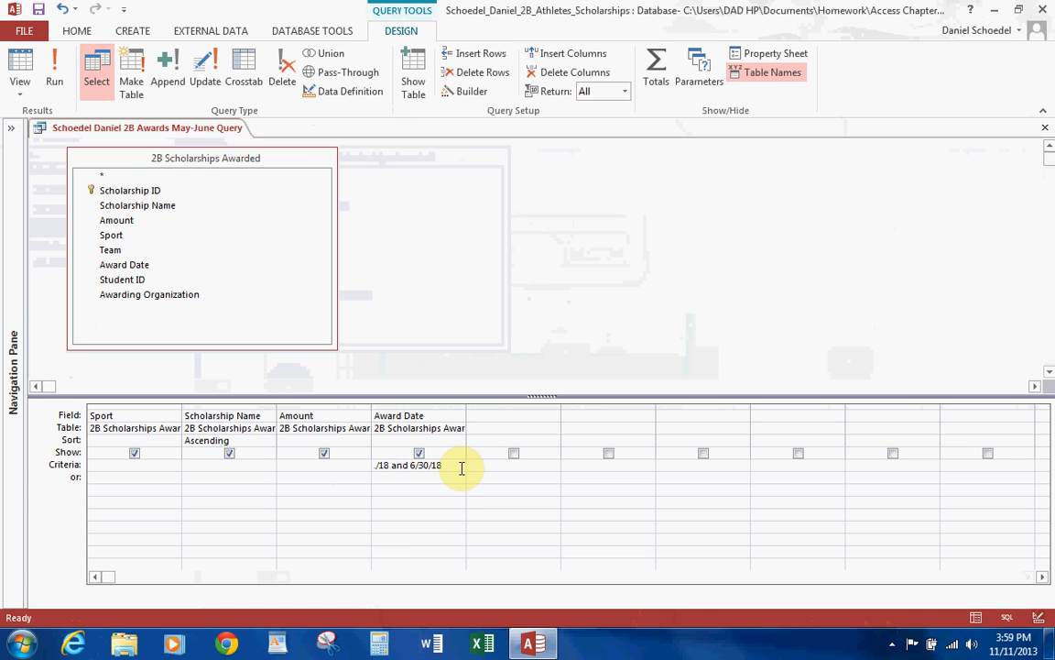
pyautogui.press('Return')
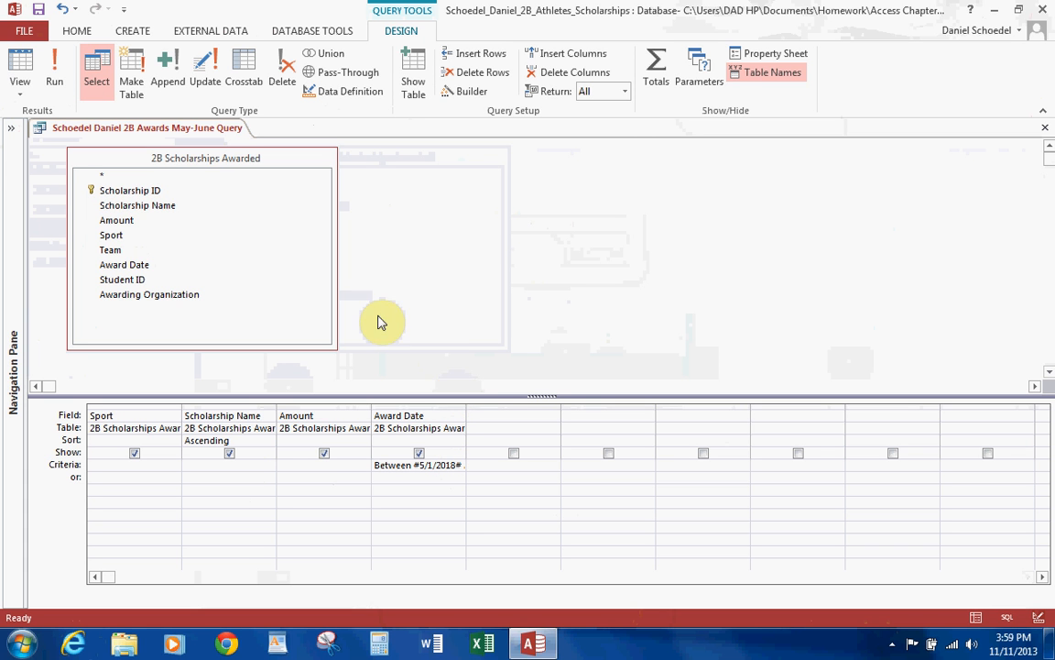
pyautogui.click(58, 73)
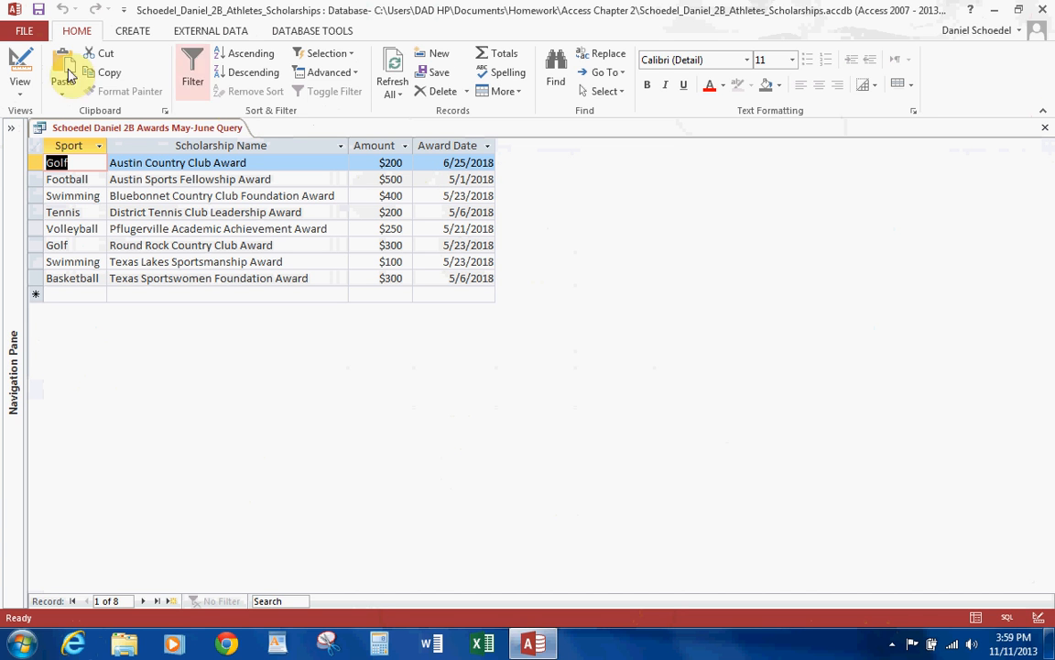
# Save the May-June query, then widen the Award Date column in its design to fit the full criterion and close it.
pyautogui.click(40, 13)
pyautogui.click(19, 62)
pyautogui.click(463, 414)
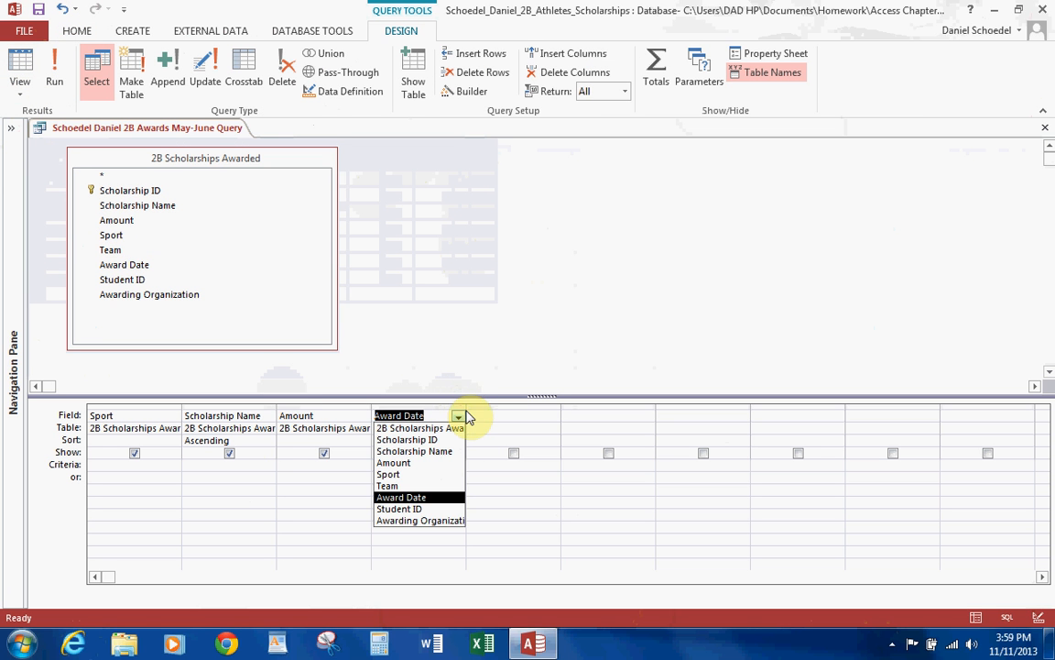
pyautogui.click(505, 407)
pyautogui.moveTo(466, 406); pyautogui.dragTo(551, 414)
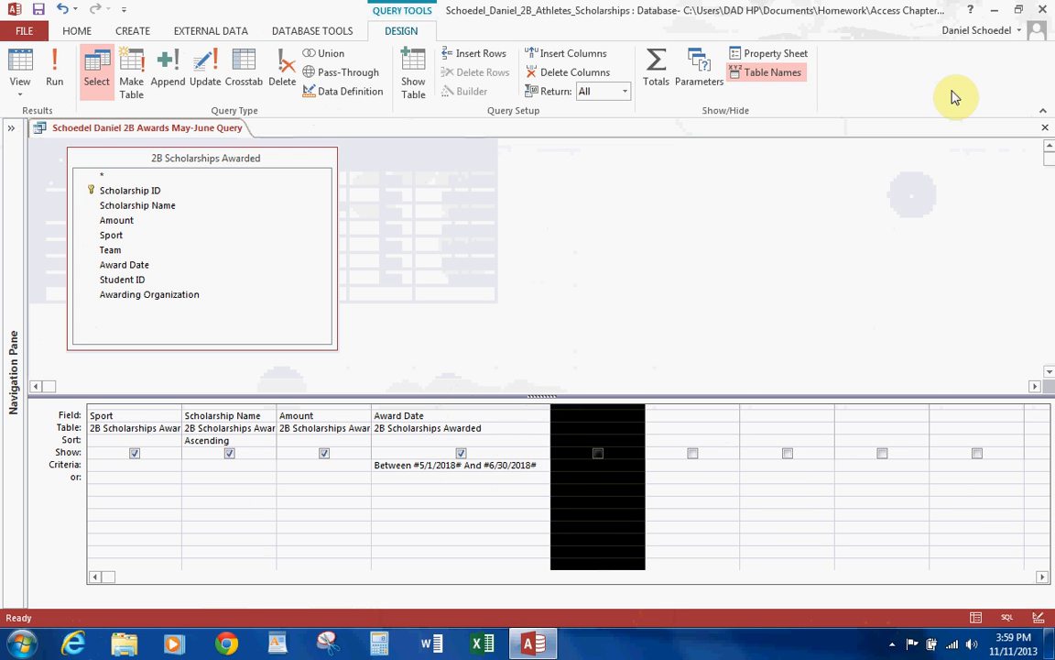
pyautogui.click(1044, 127)
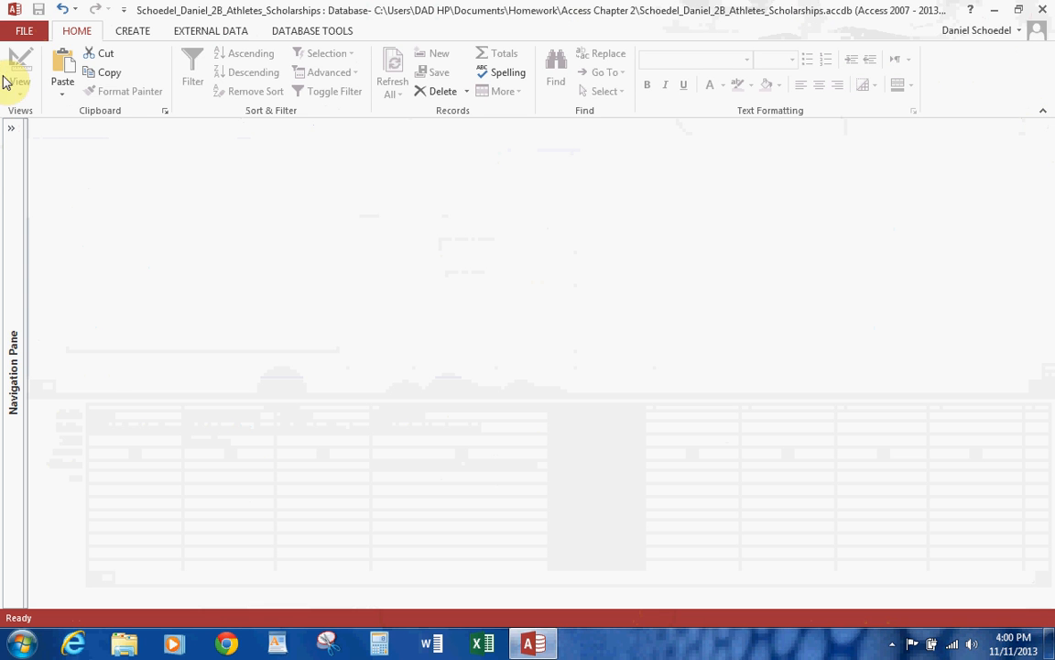
# Create a new query design based on the 2B Scholarships Awarded table and enlarge its field list to show all fields.
pyautogui.click(128, 32)
pyautogui.click(244, 73)
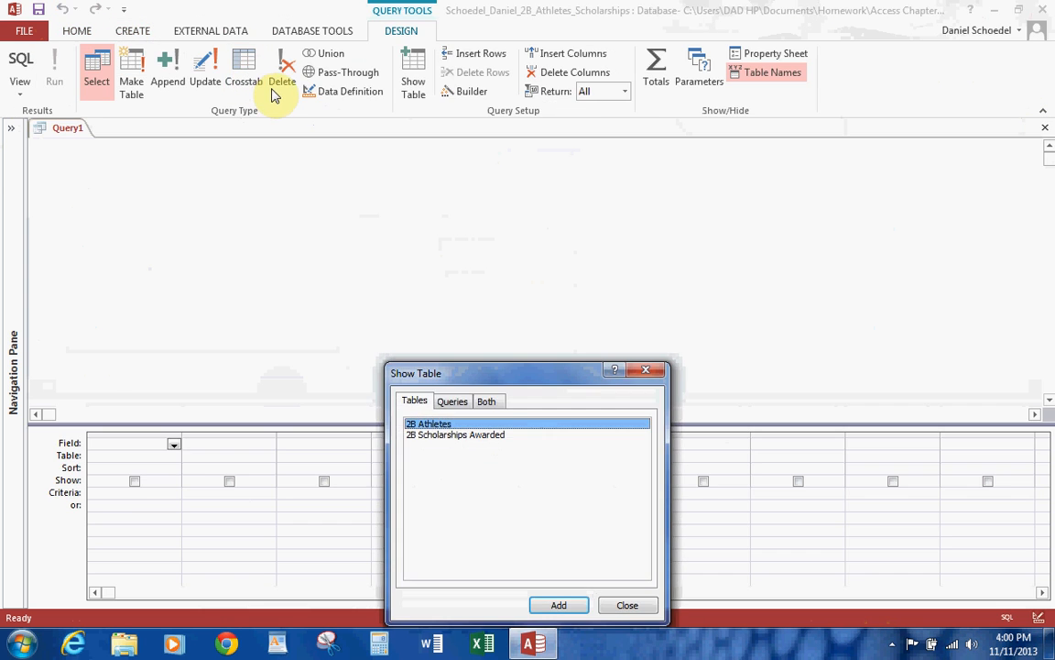
pyautogui.doubleClick(436, 436)
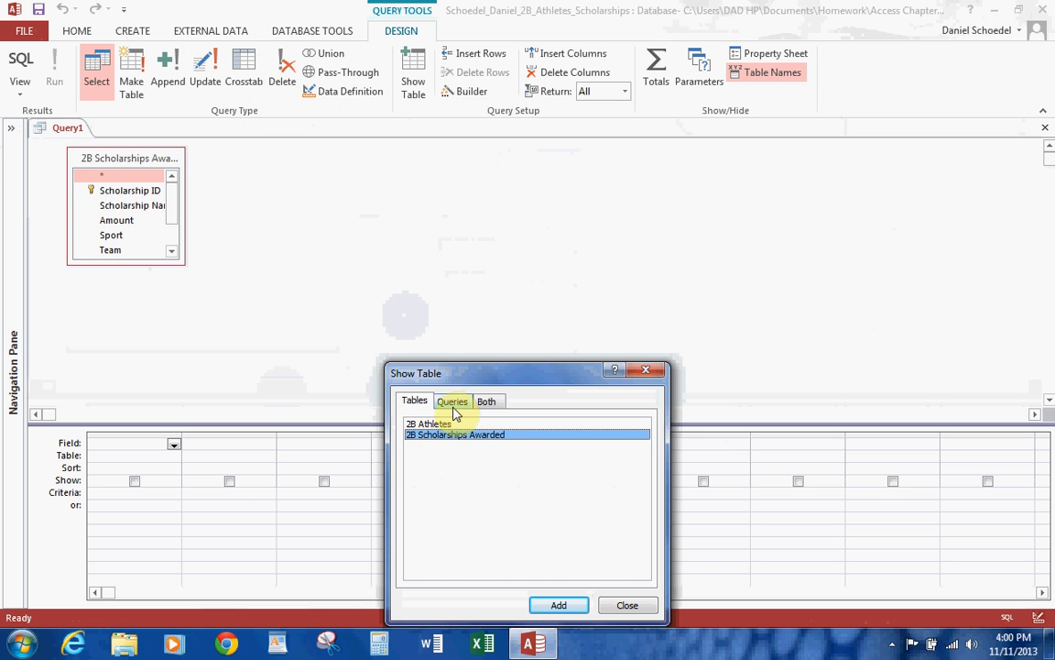
pyautogui.click(628, 607)
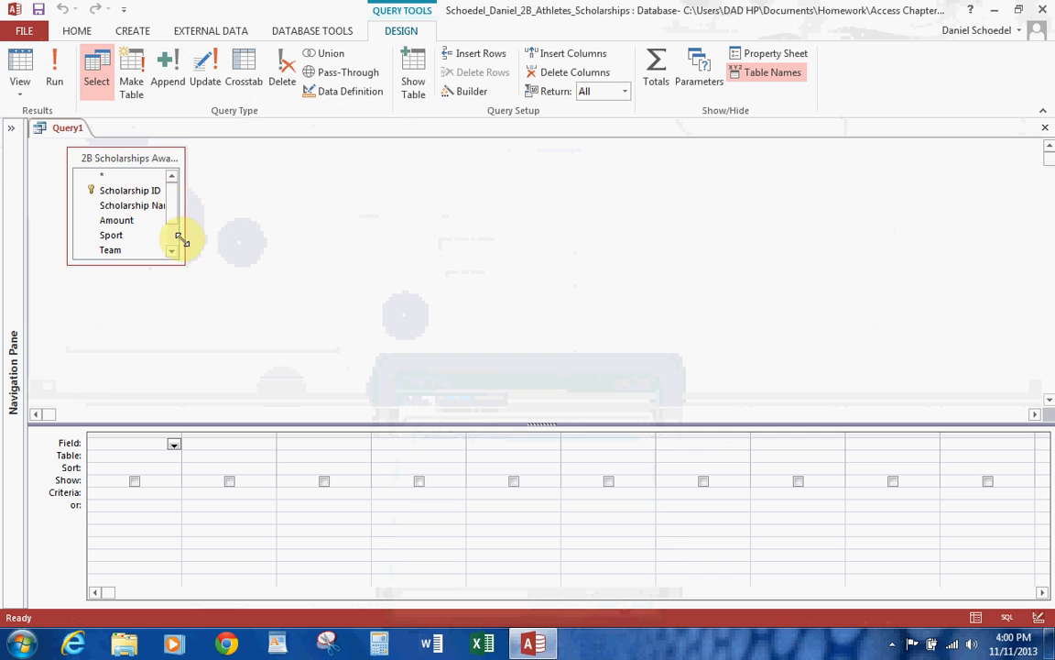
pyautogui.moveTo(180, 258); pyautogui.dragTo(302, 322)
# Add the Scholarship Name, Sport and Amount fields to the query design in that order.
pyautogui.doubleClick(165, 206)
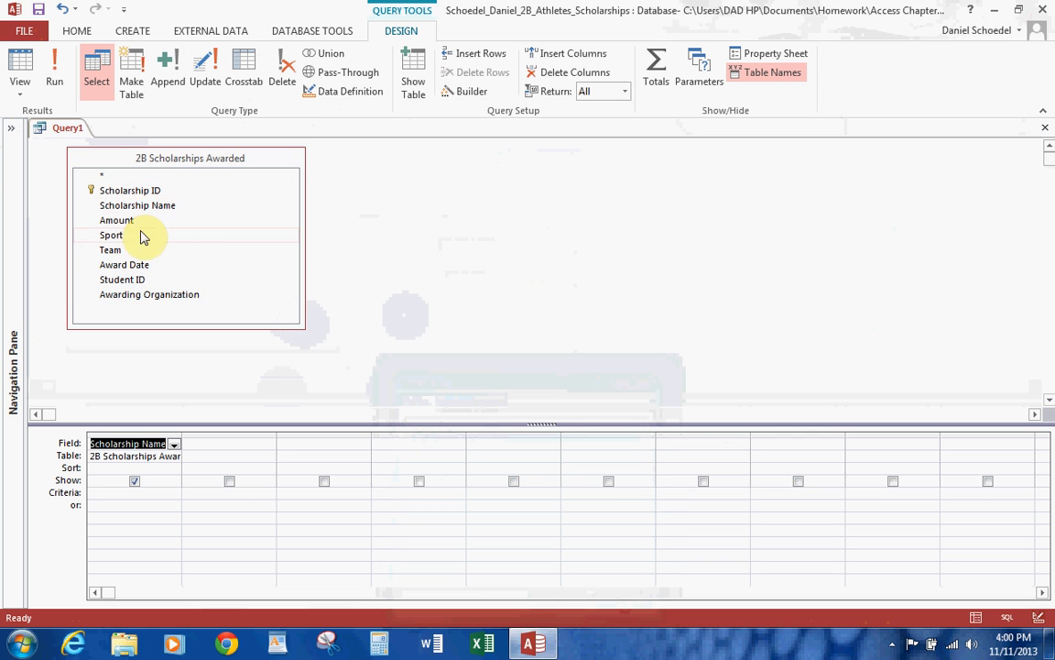
pyautogui.click(126, 237)
pyautogui.doubleClick(125, 238)
pyautogui.doubleClick(130, 222)
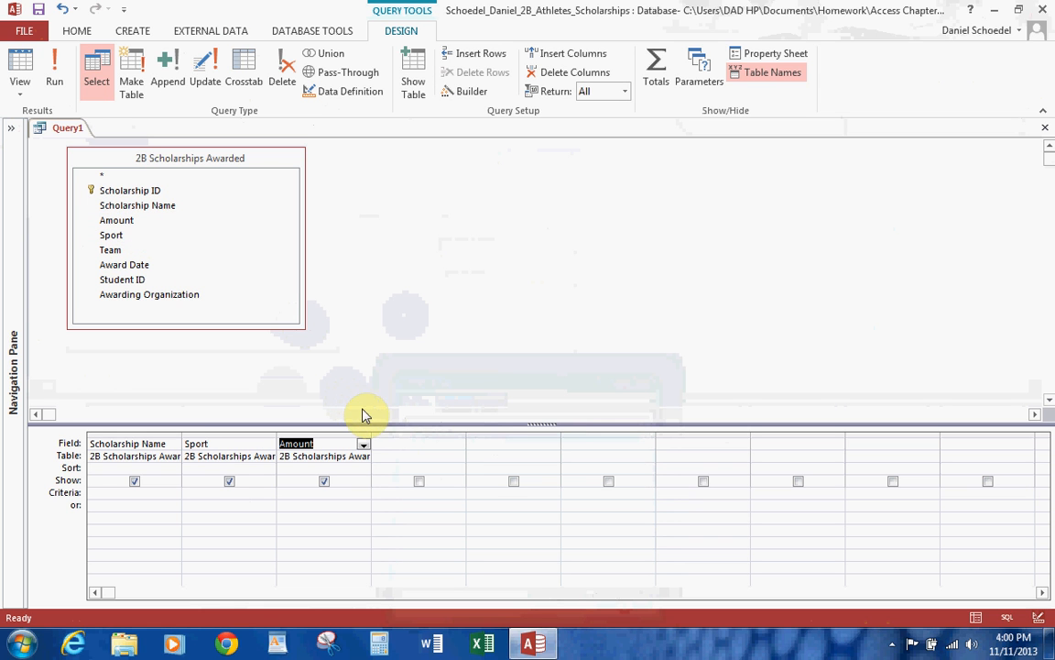
# Set the Amount criterion to >500 and the Sport criterion to Football, and run the query.
pyautogui.click(317, 492)
pyautogui.write('>500')
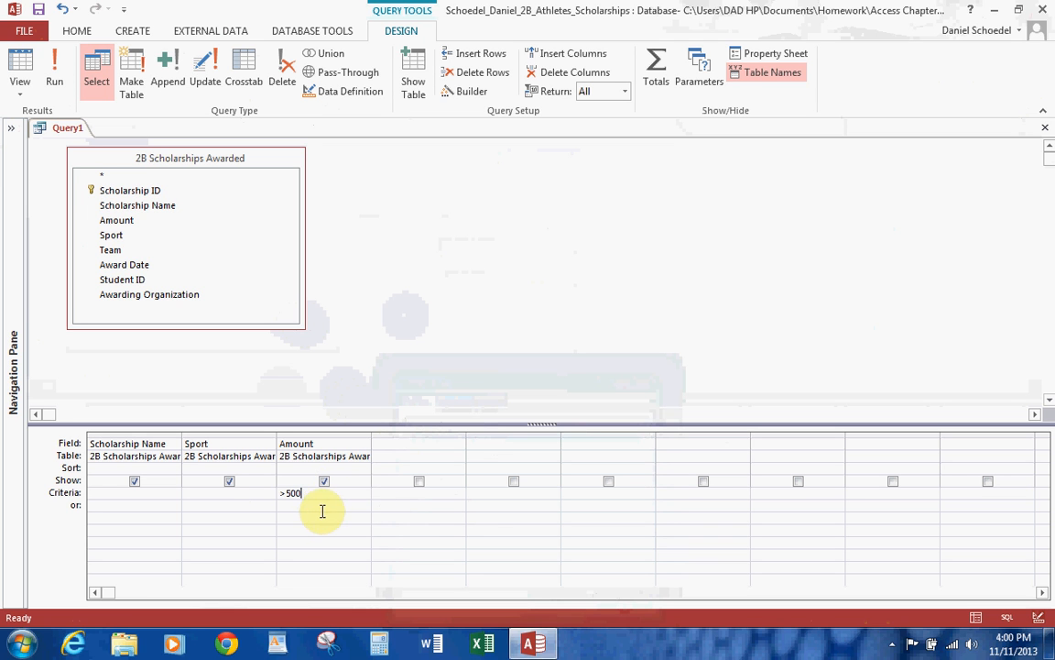
pyautogui.click(228, 493)
pyautogui.write('Foo')
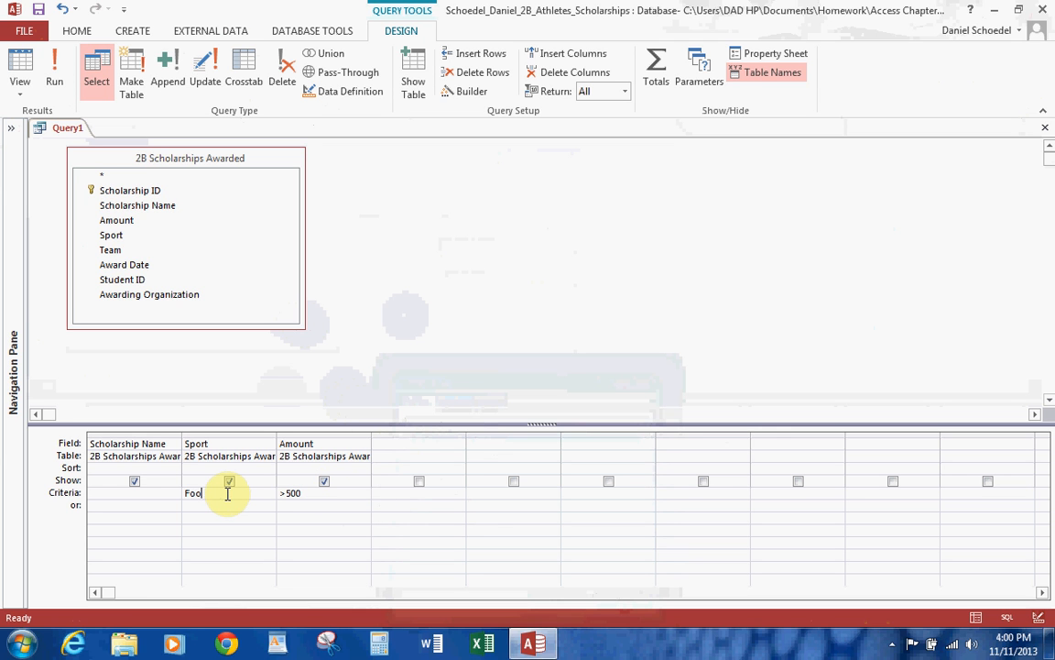
pyautogui.write('tball')
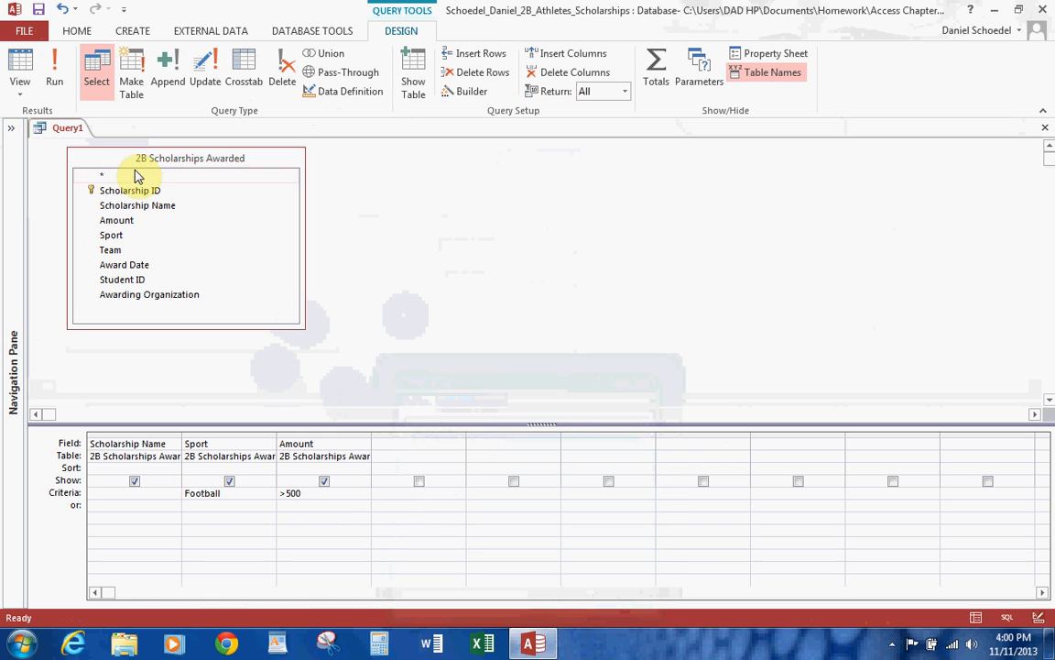
pyautogui.click(54, 81)
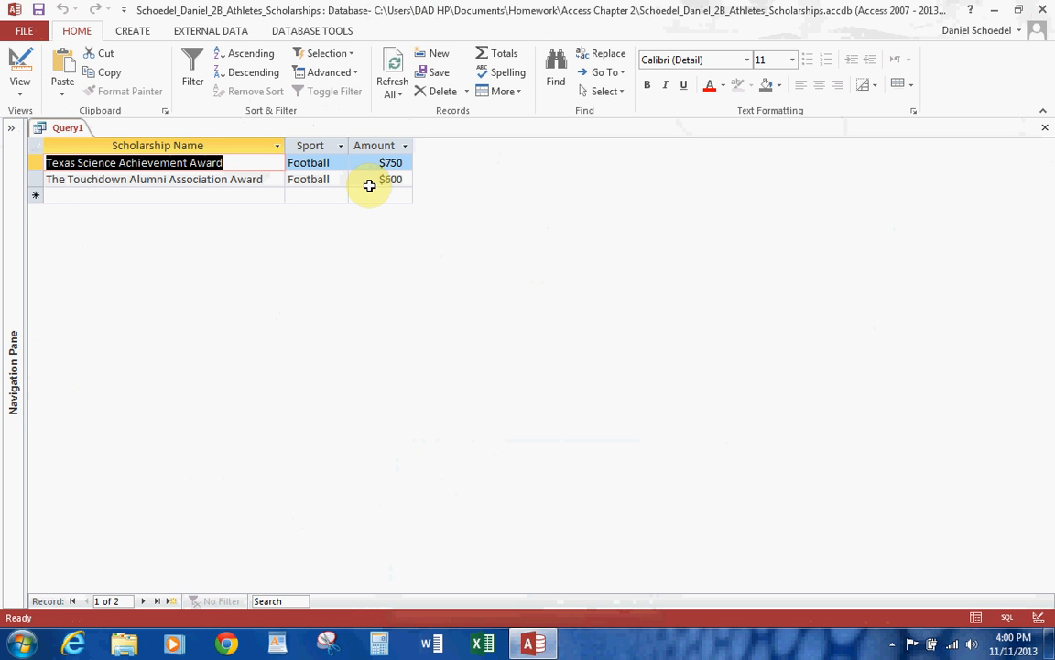
# Save the query as 2B Football and Over $500 Query and close it.
pyautogui.click(38, 11)
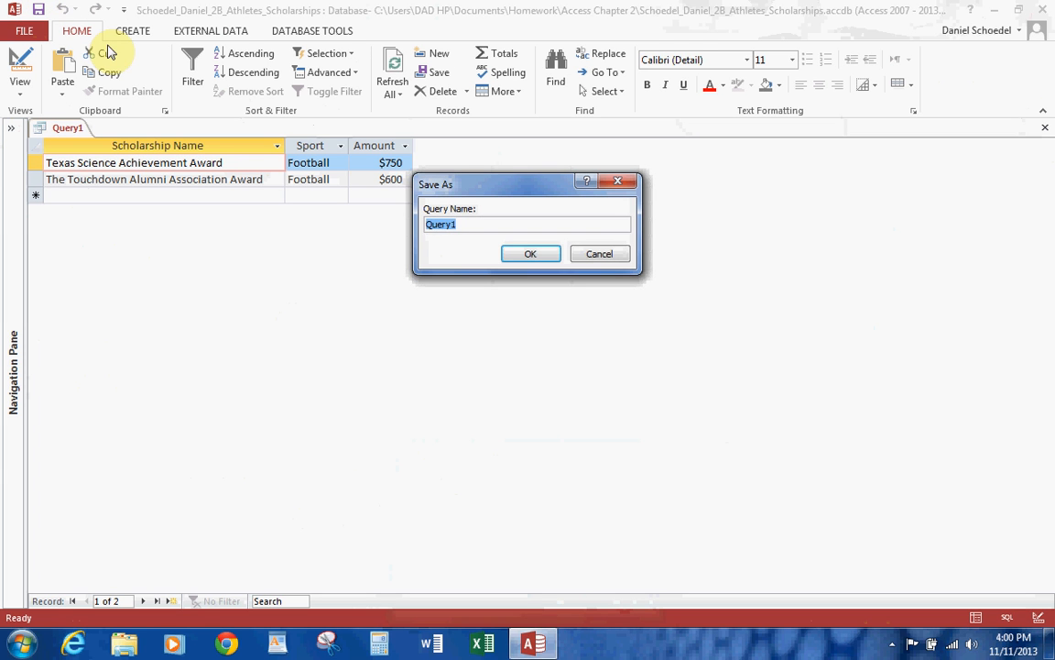
pyautogui.write('2b')
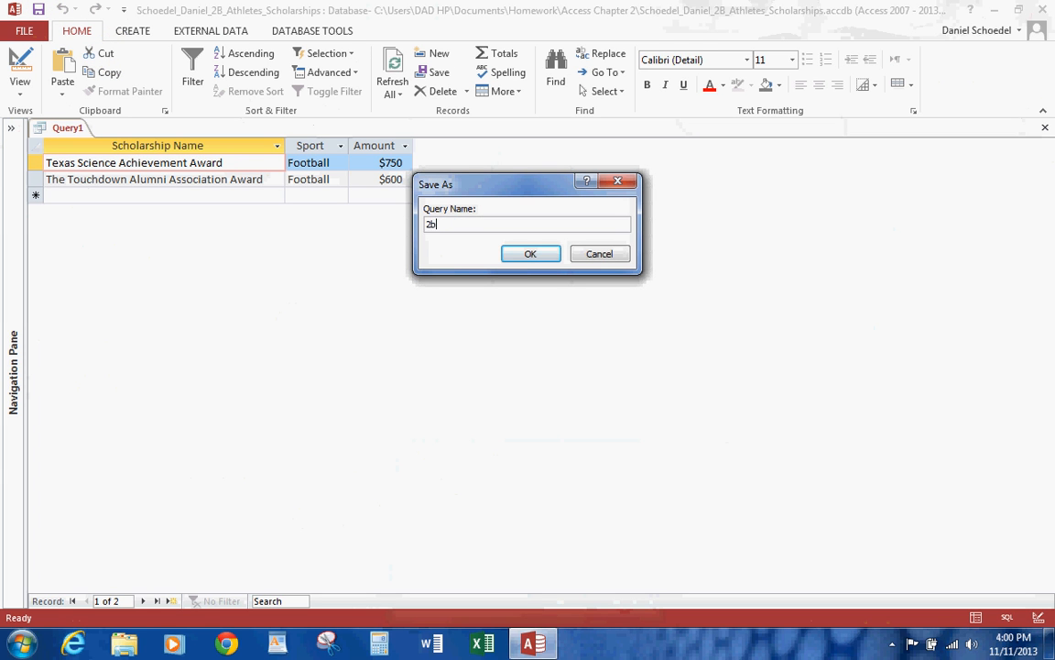
pyautogui.write(' Football and $500Over')
pyautogui.press('End')
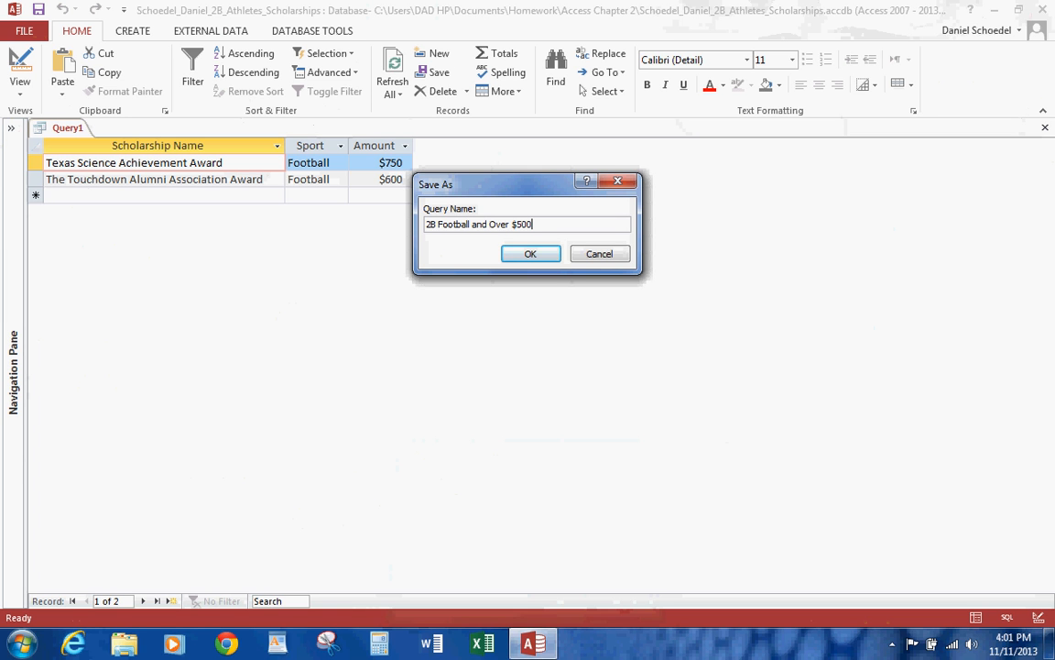
pyautogui.write('Query')
pyautogui.click(545, 255)
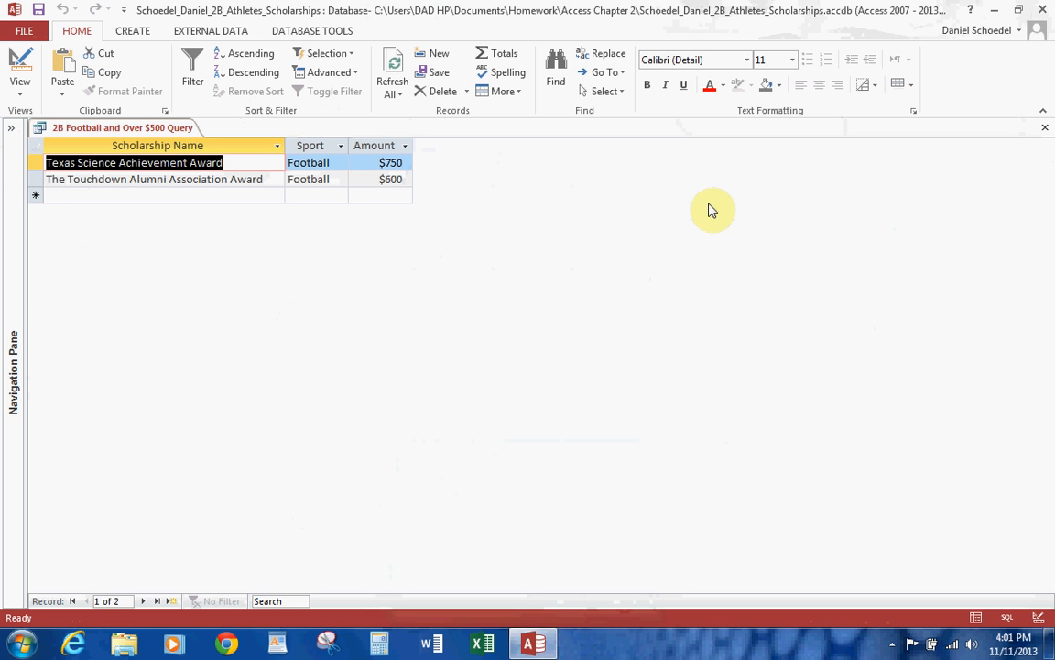
pyautogui.click(1047, 133)
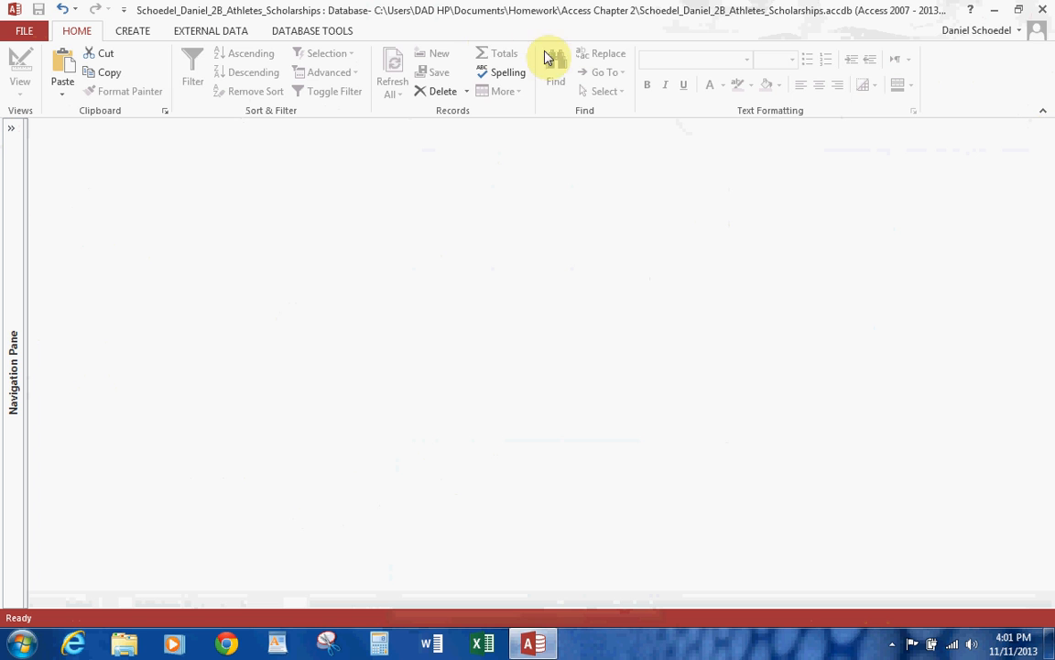
# Start a new query design from the 2B Scholarships Awarded table and enlarge its field list to show all fields.
pyautogui.click(132, 32)
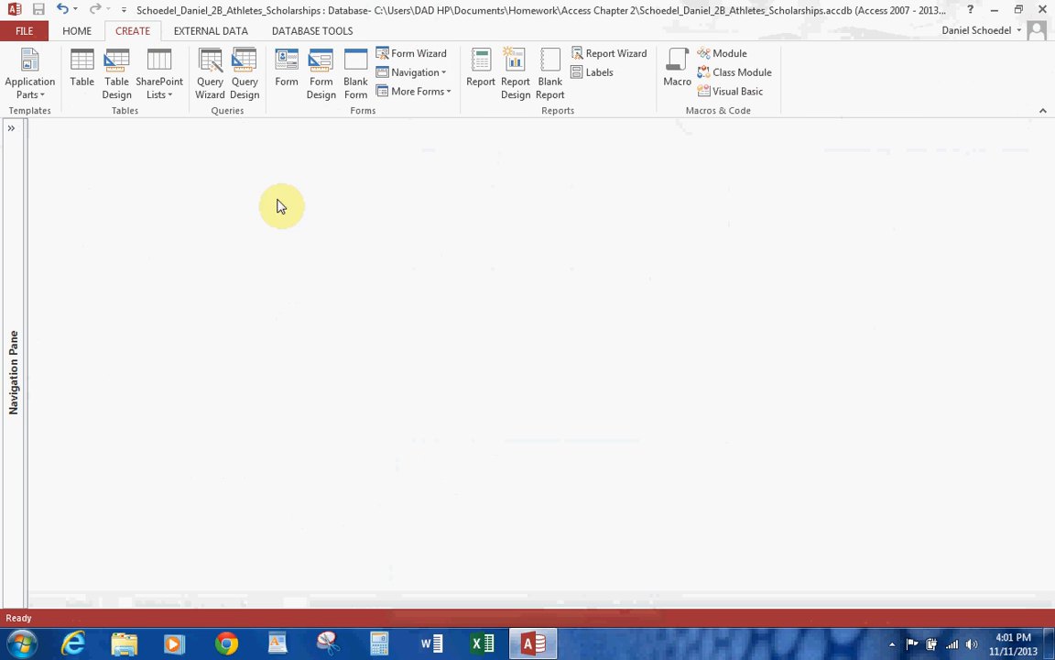
pyautogui.click(244, 84)
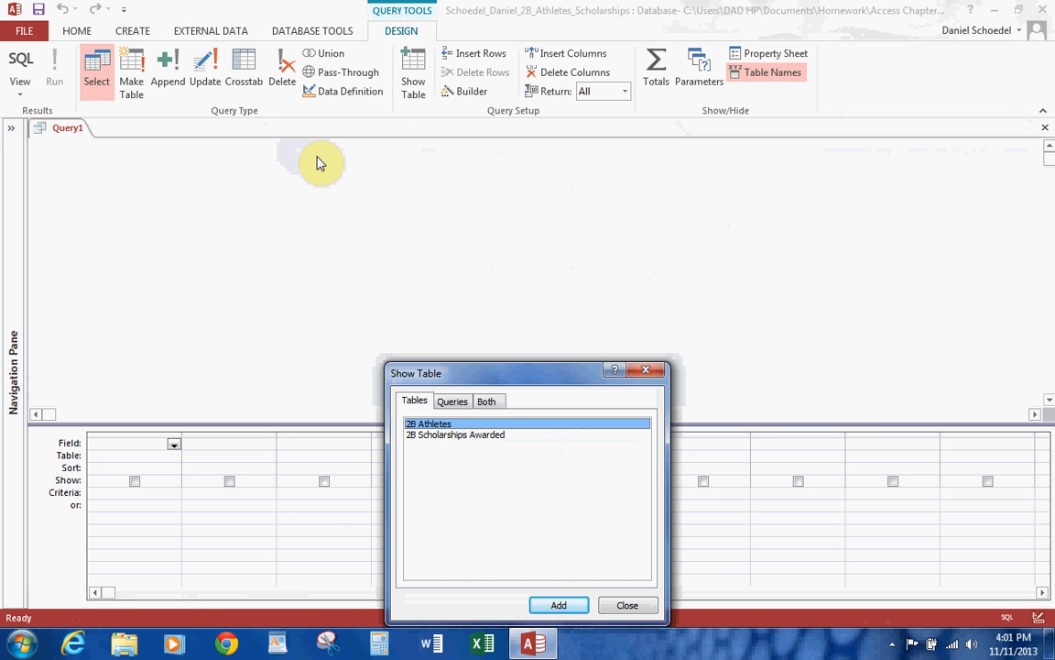
pyautogui.doubleClick(488, 435)
pyautogui.click(628, 604)
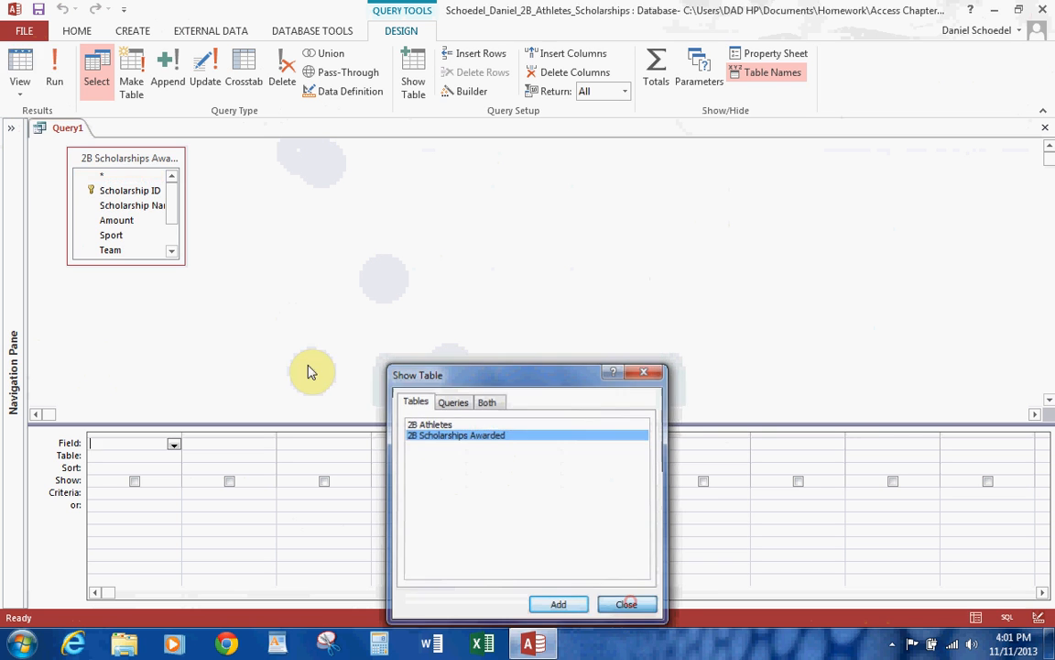
pyautogui.moveTo(179, 260); pyautogui.dragTo(300, 335)
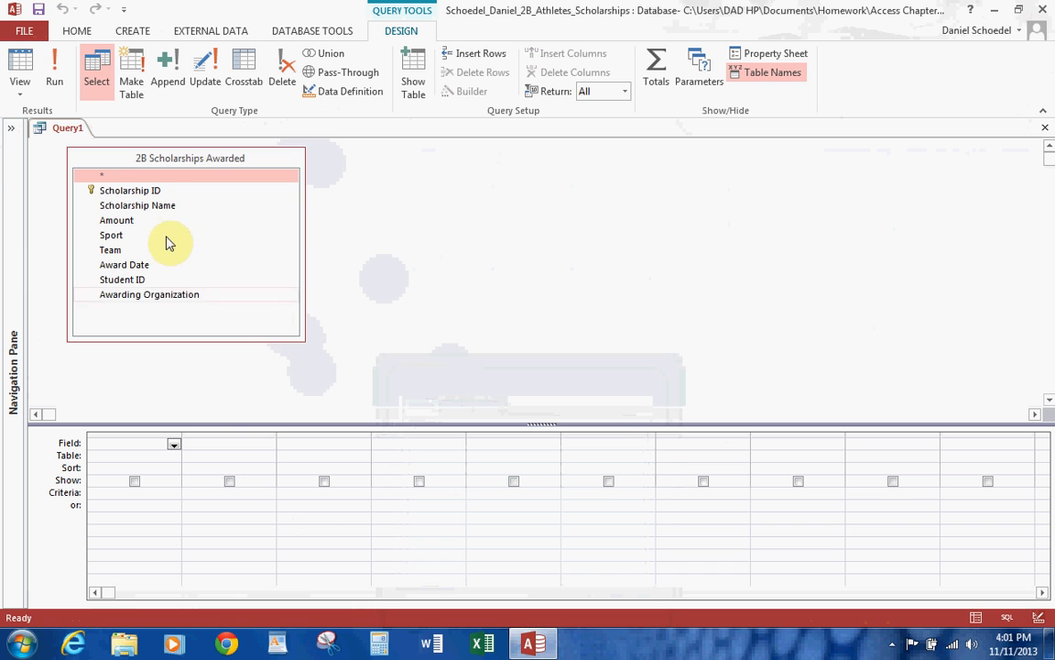
# Add the Scholarship Name, Sport, Amount and Award Date fields to the query design in that order.
pyautogui.doubleClick(158, 207)
pyautogui.doubleClick(111, 234)
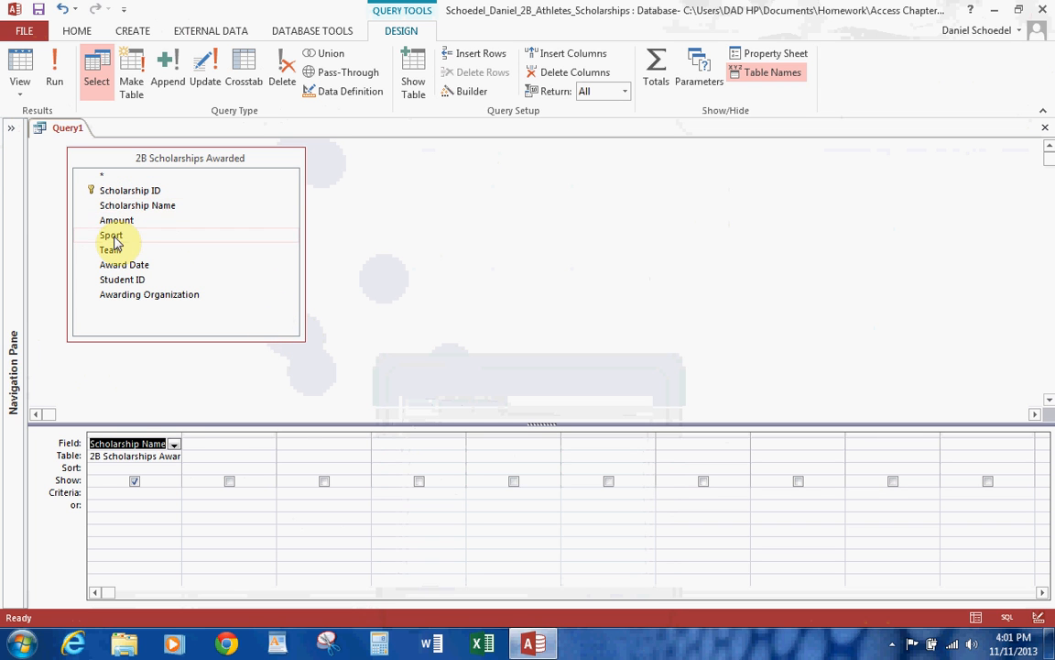
pyautogui.doubleClick(114, 221)
pyautogui.doubleClick(131, 265)
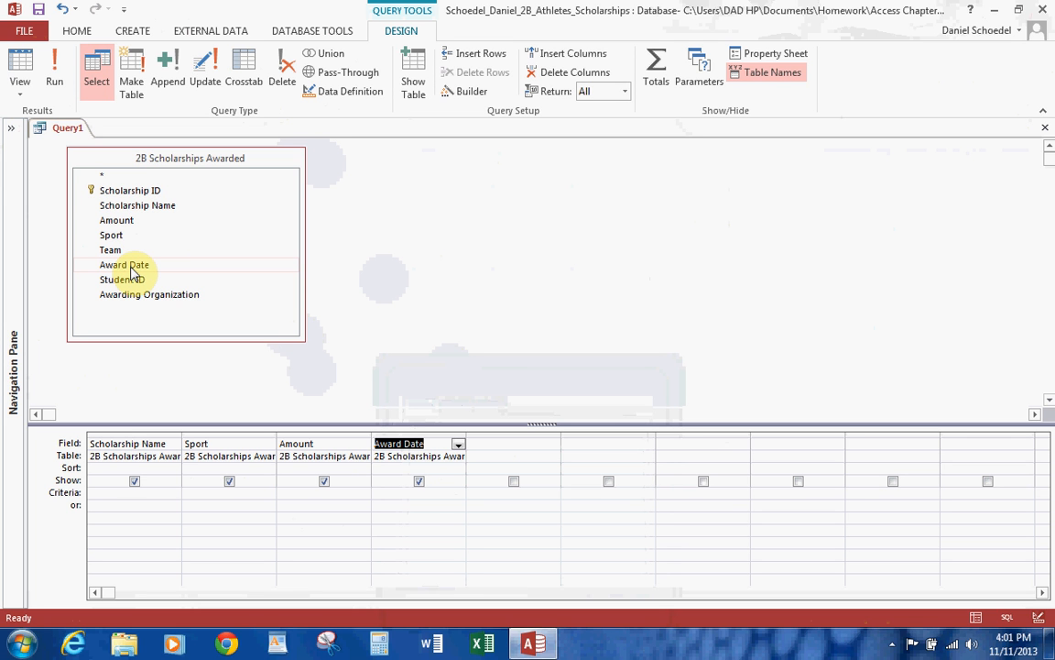
# Try running the query with Golf as the Sport criterion, and return to its design.
pyautogui.click(229, 482)
pyautogui.click(236, 492)
pyautogui.write('Golf')
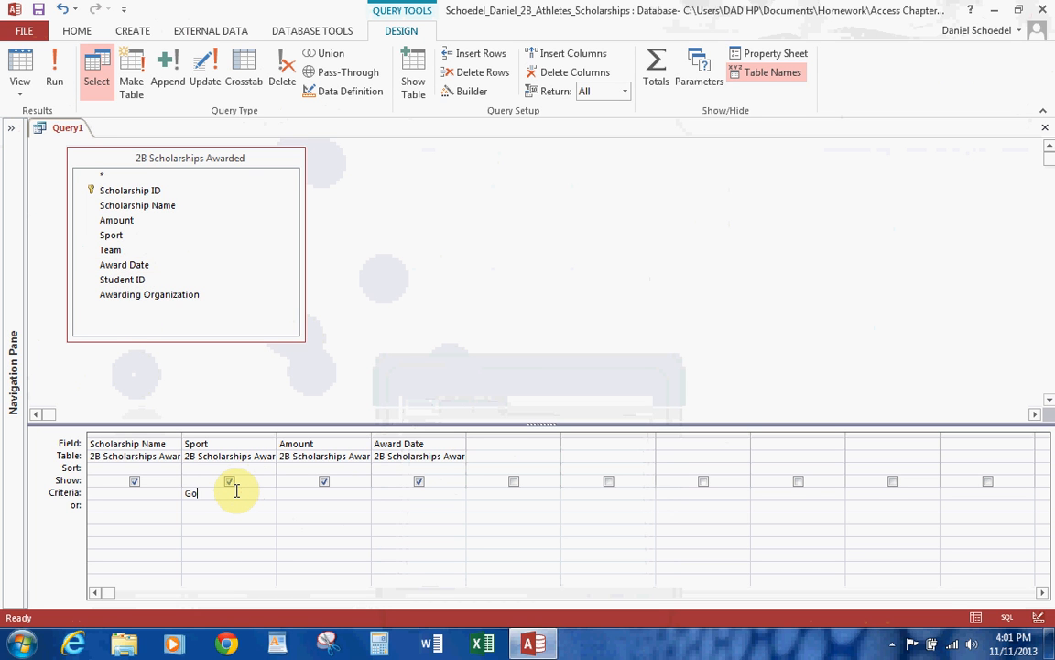
pyautogui.click(57, 69)
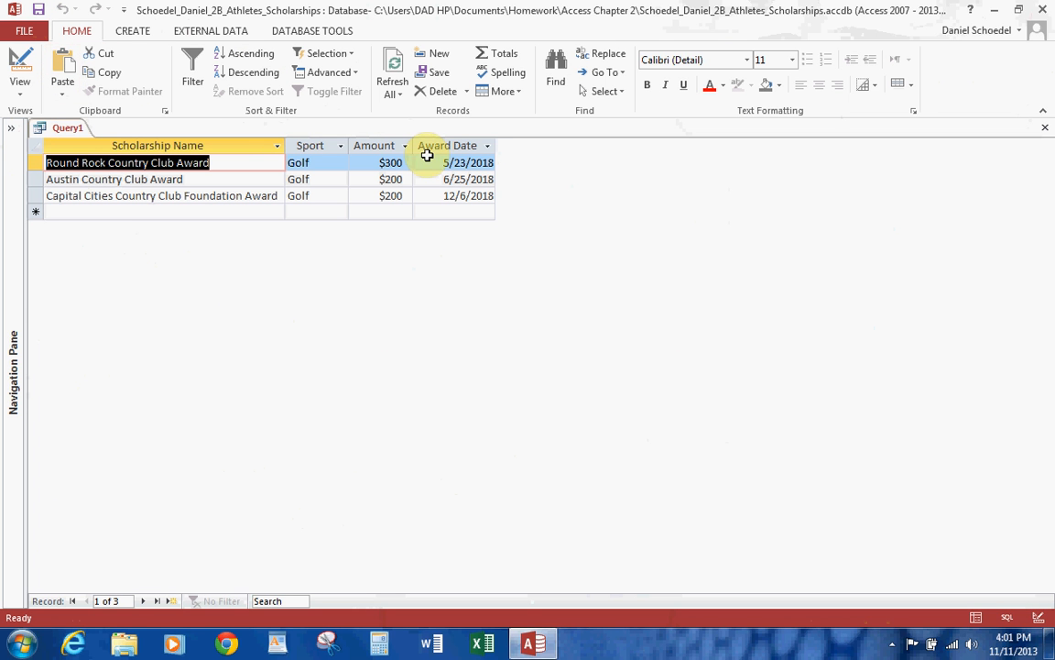
pyautogui.click(20, 96)
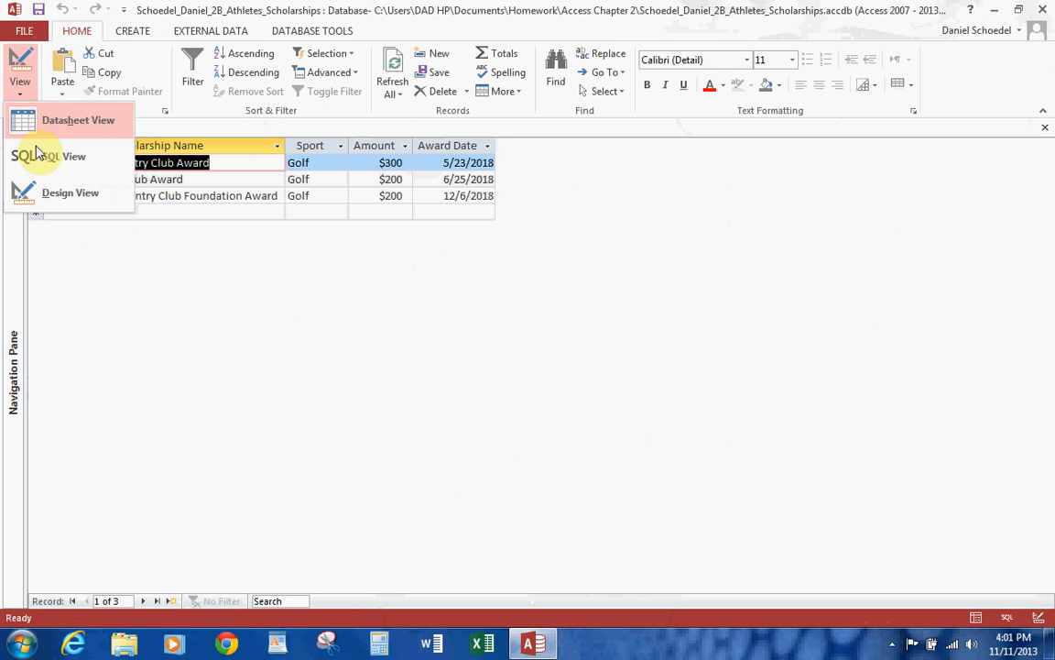
pyautogui.click(50, 194)
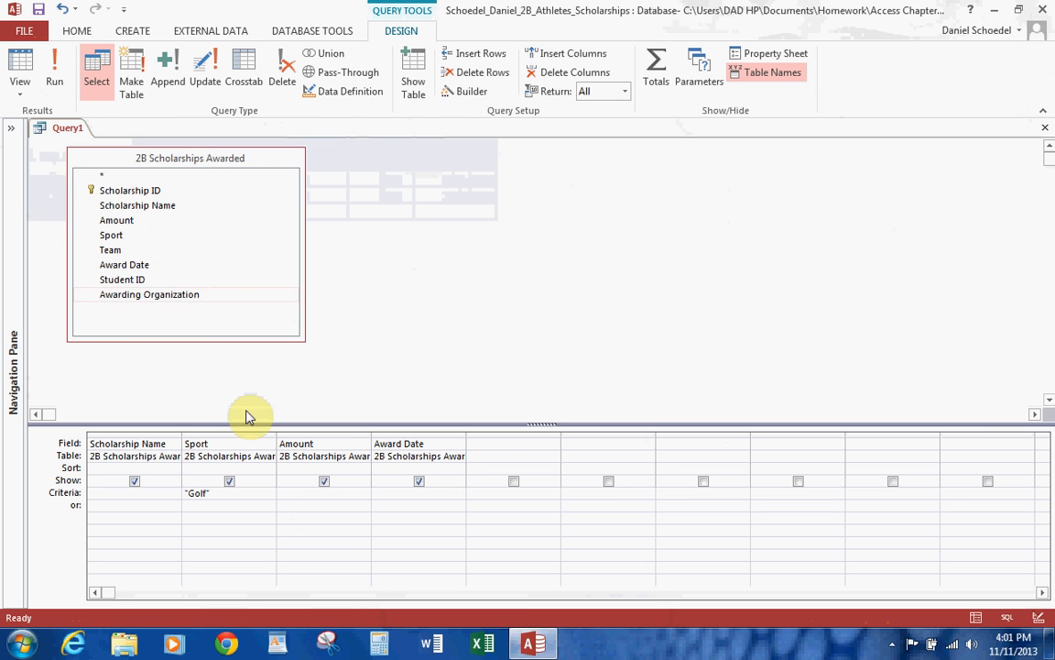
# Replace the Sport criterion with golf or volleyball.
pyautogui.click(224, 495)
pyautogui.moveTo(207, 495); pyautogui.dragTo(174, 495)
pyautogui.write('gold')
pyautogui.press('BackSpace')
pyautogui.write('f ')
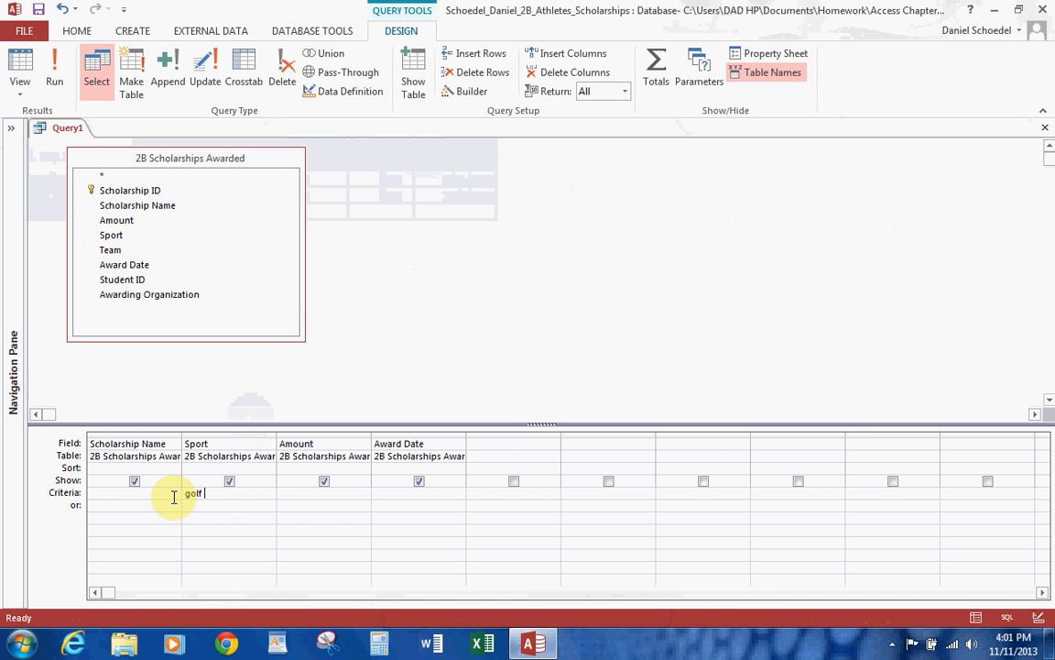
pyautogui.write('or volleyball')
# Limit the Amount field to values over 200 with the criterion >200 and run the query.
pyautogui.click(291, 494)
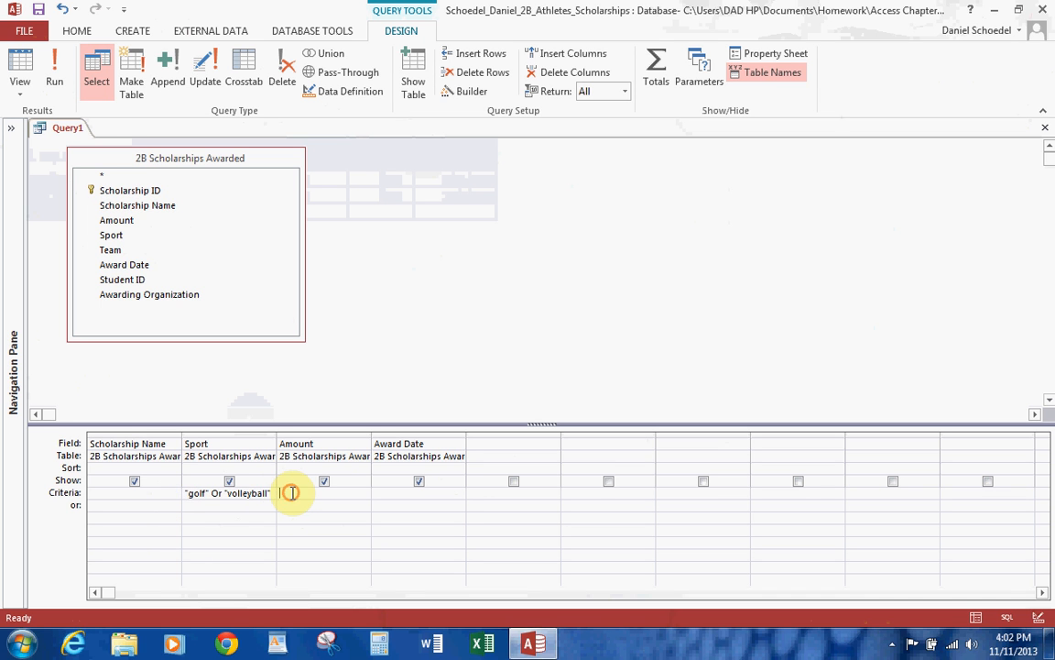
pyautogui.write('>200')
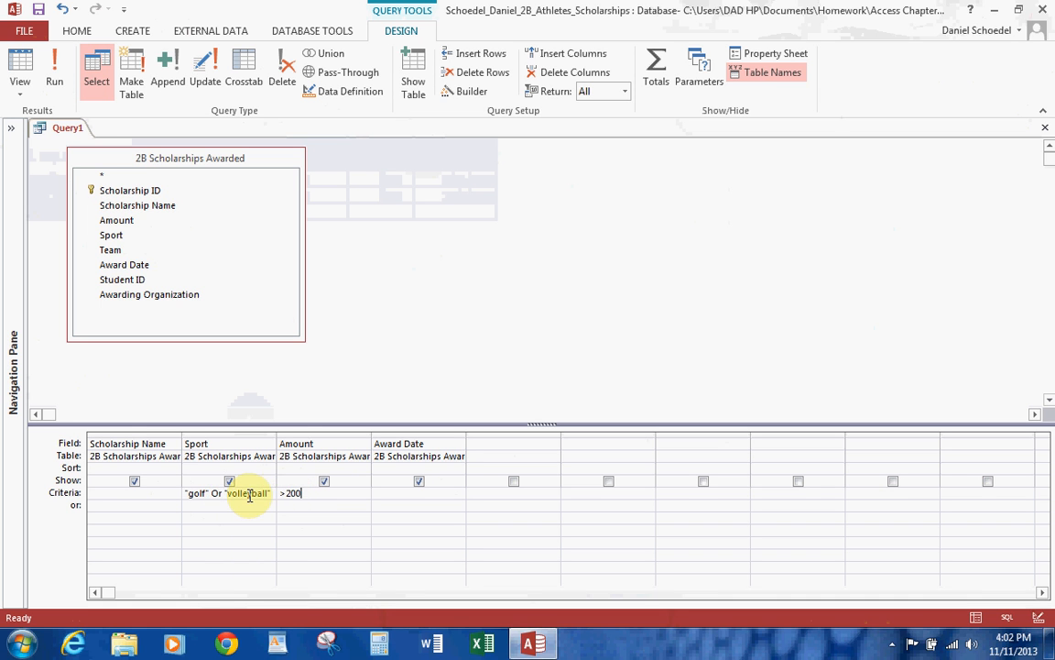
pyautogui.click(54, 74)
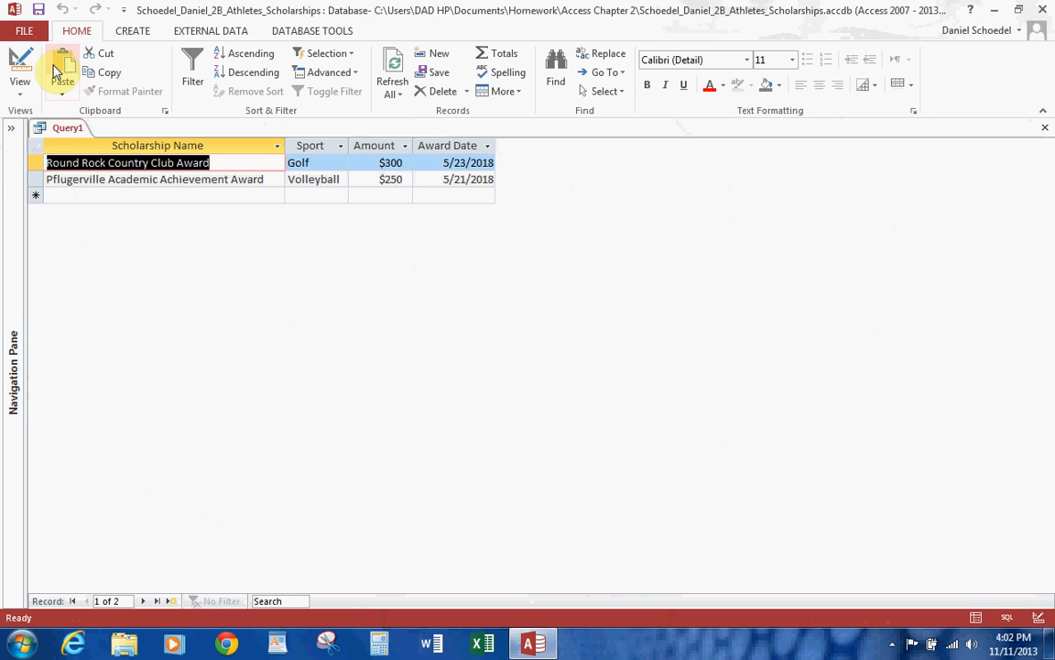
# Review the Sport and Amount criteria in the query design, and run the query again.
pyautogui.click(20, 73)
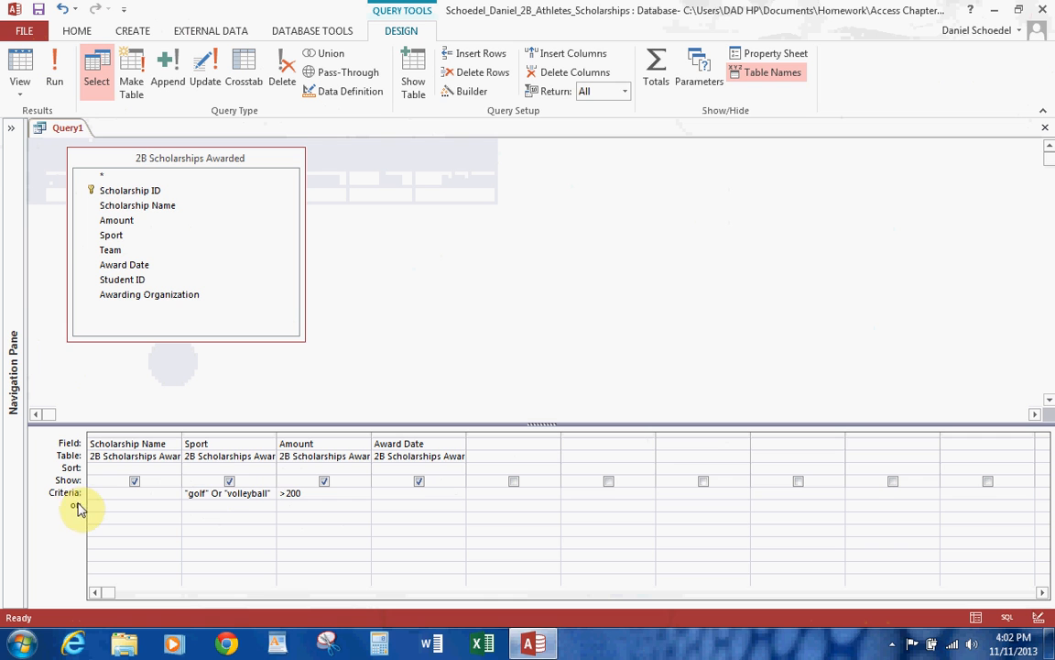
pyautogui.click(207, 499)
pyautogui.click(283, 495)
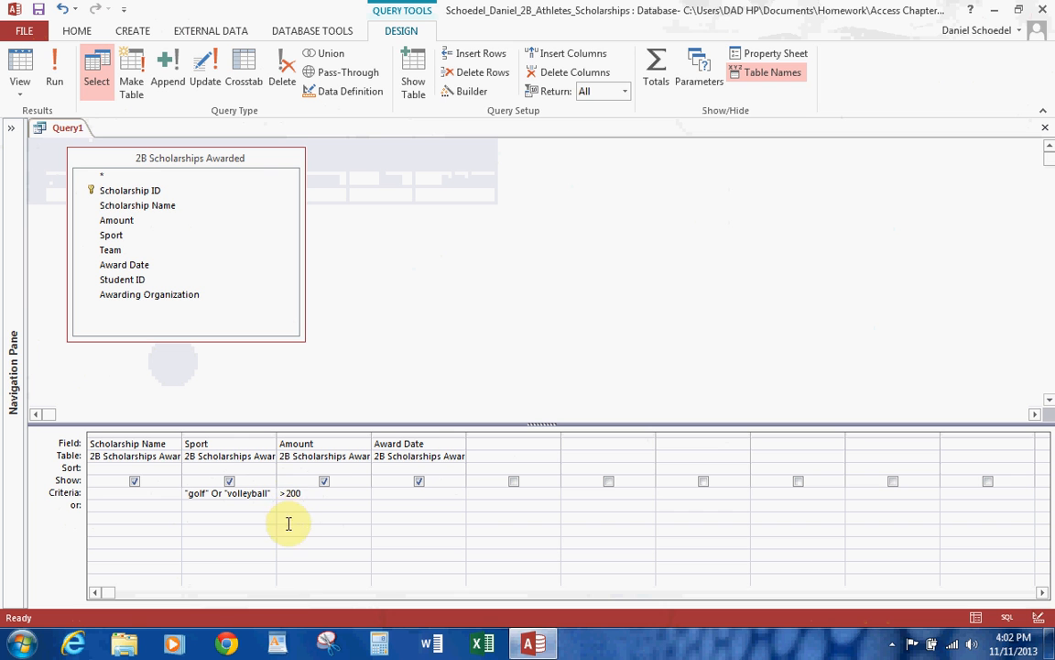
pyautogui.click(282, 493)
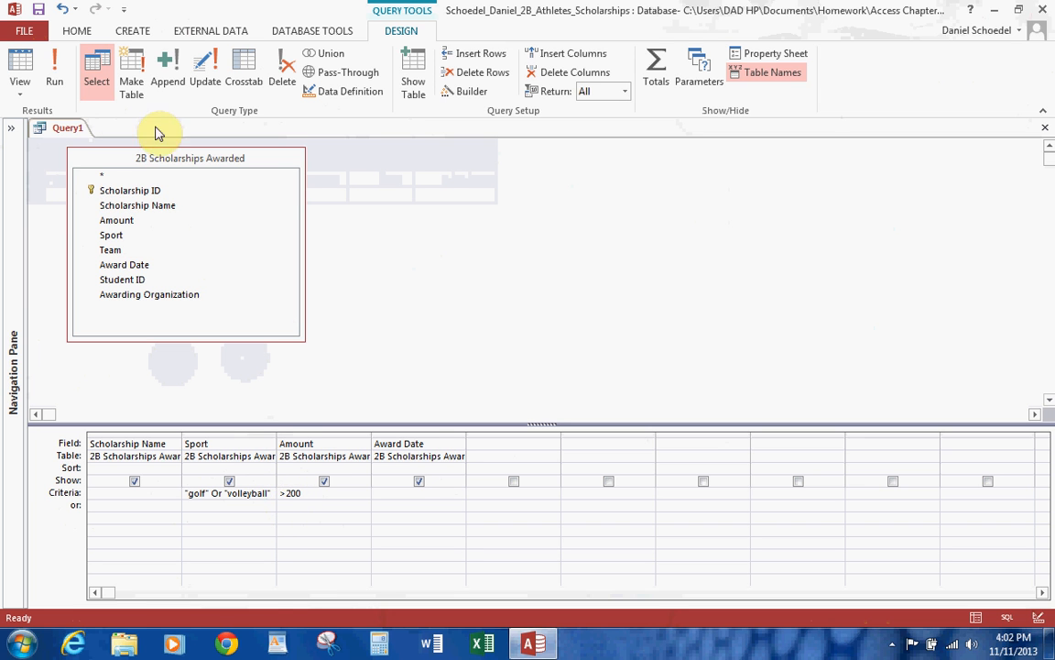
pyautogui.click(54, 77)
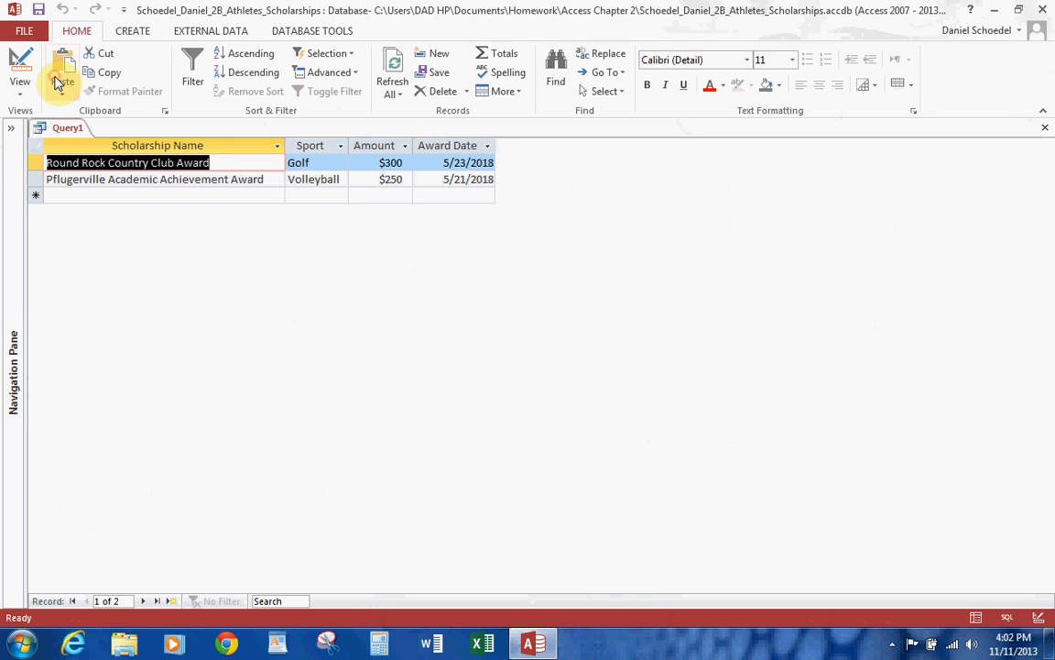
# Save the query as 2B Volleyball or golf and over $200 query and close it.
pyautogui.click(39, 17)
pyautogui.write('w2')
pyautogui.press('BackSpace')
pyautogui.press('BackSpace')
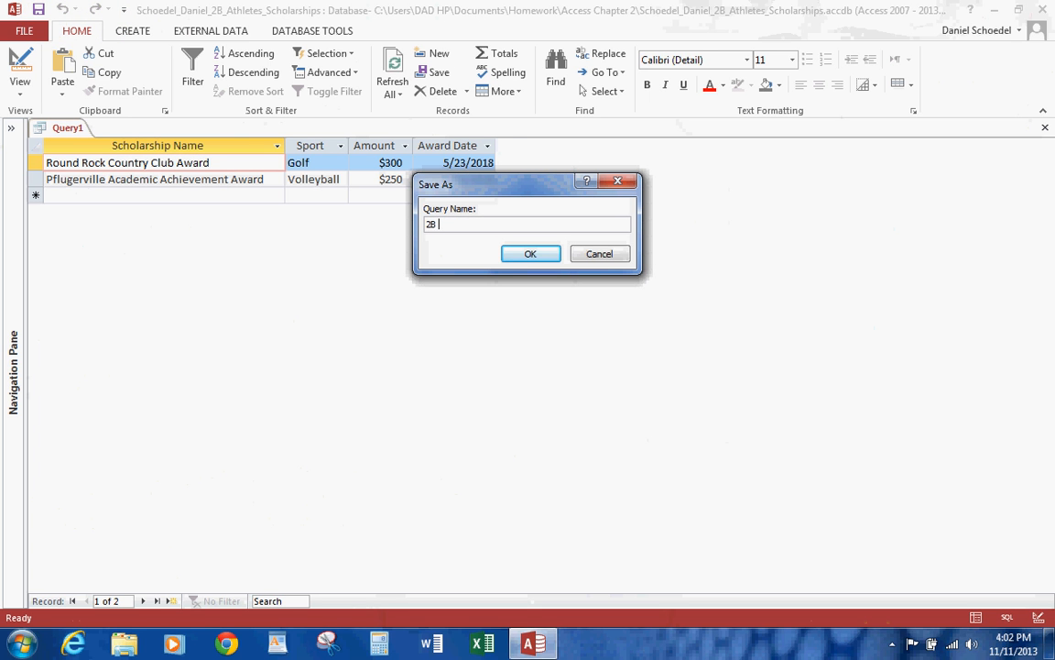
pyautogui.write('Volleyball or golf and over $200 ')
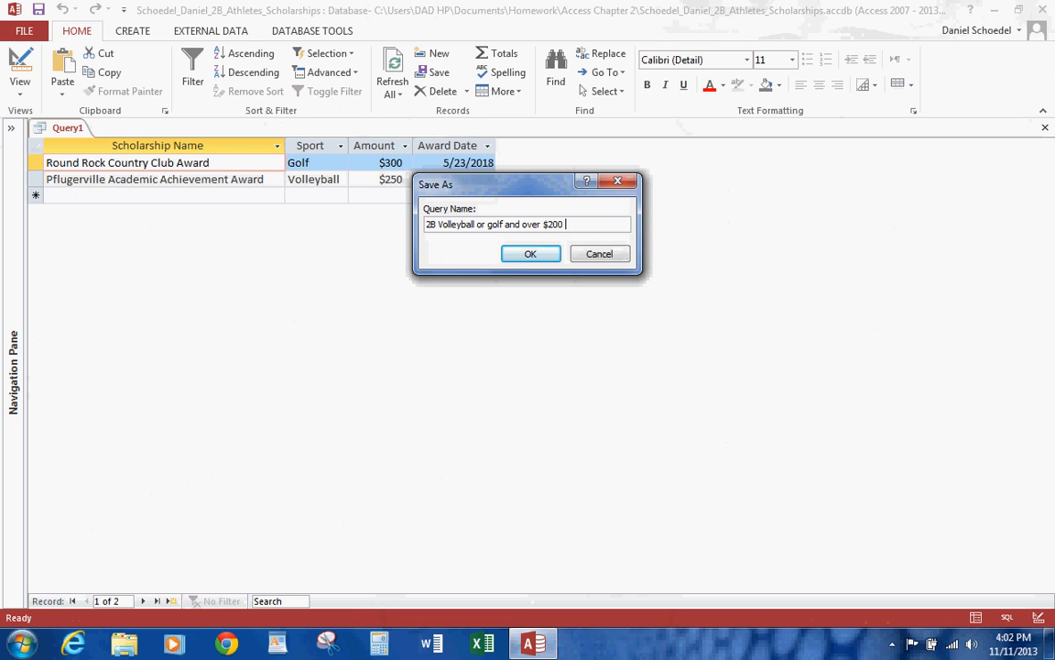
pyautogui.write('query')
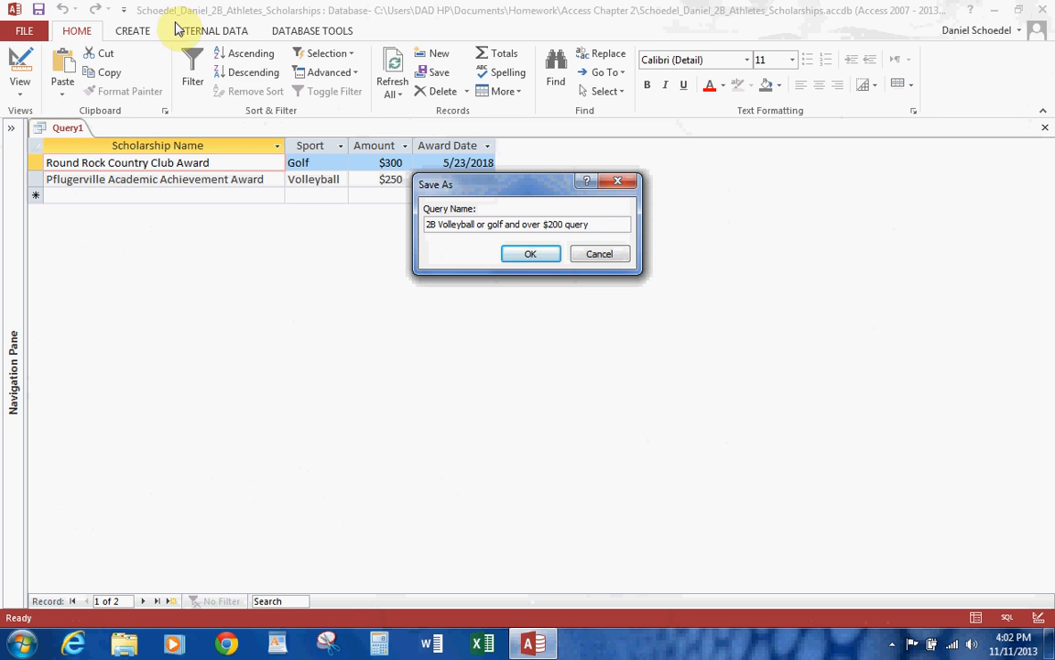
pyautogui.click(529, 255)
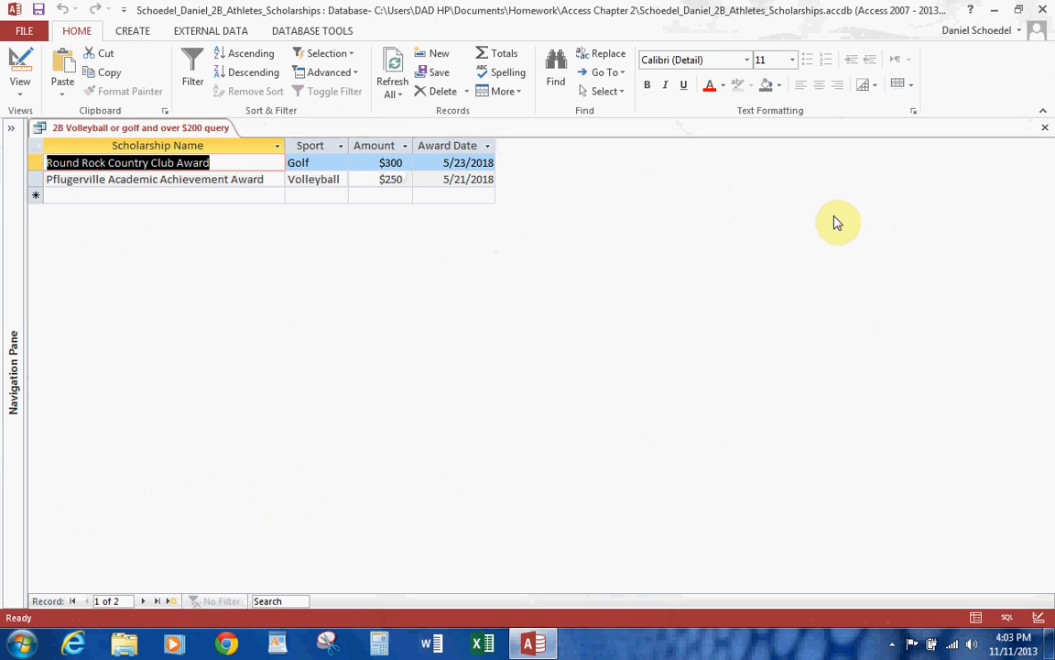
pyautogui.click(1048, 132)
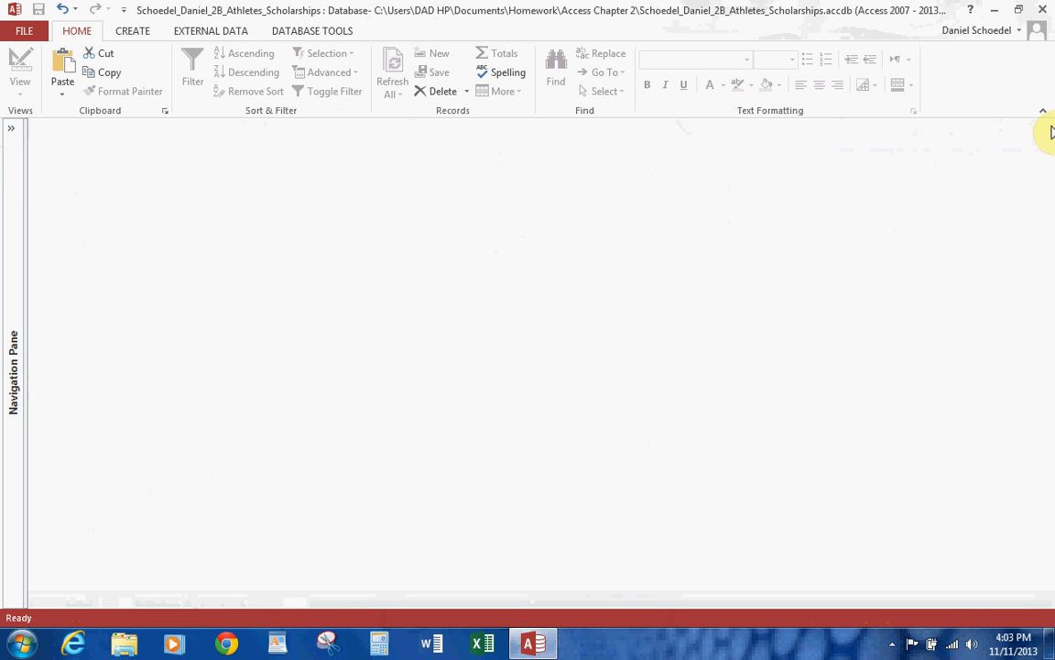
# Start a new query design with the 2B Athletes and 2B Scholarships Awarded tables, and enlarge both field lists to show all fields.
pyautogui.click(133, 31)
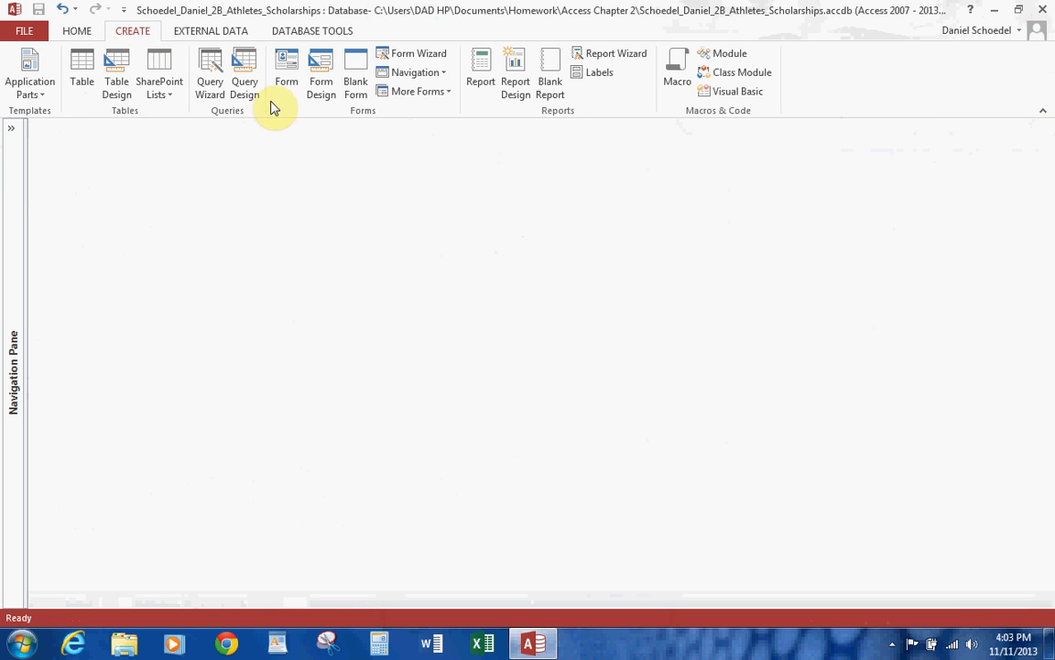
pyautogui.click(243, 73)
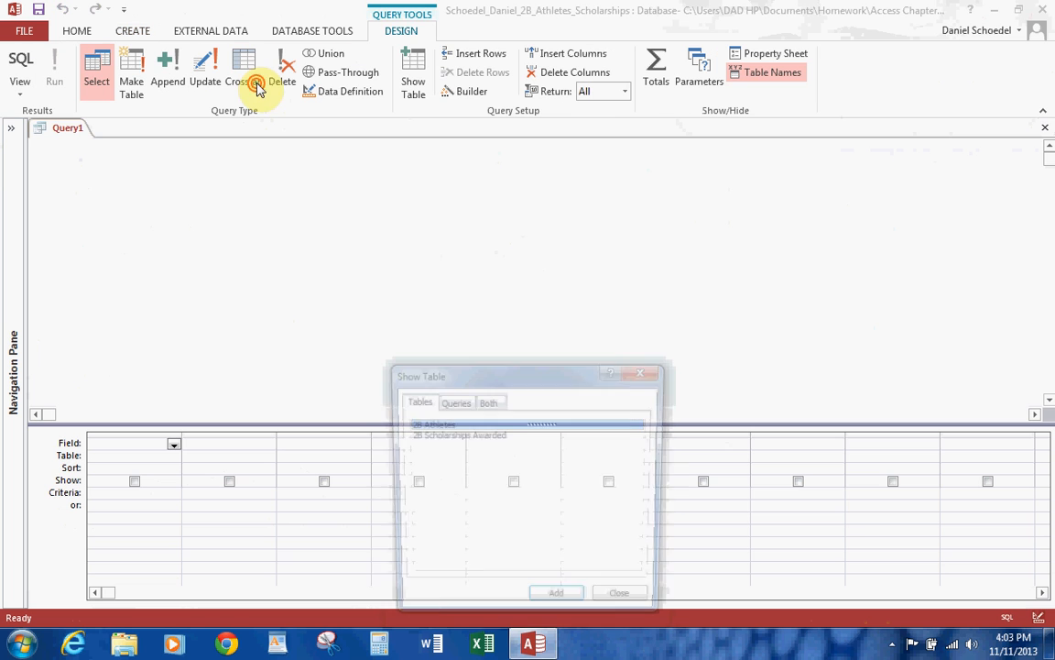
pyautogui.doubleClick(452, 424)
pyautogui.doubleClick(467, 434)
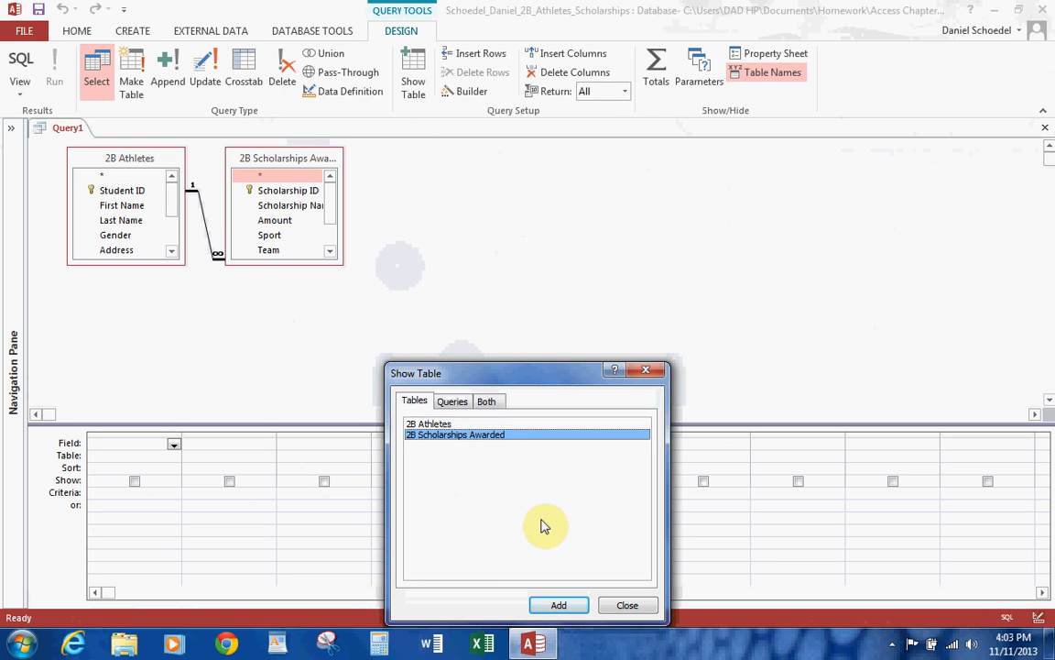
pyautogui.click(619, 607)
pyautogui.moveTo(331, 258); pyautogui.dragTo(541, 339)
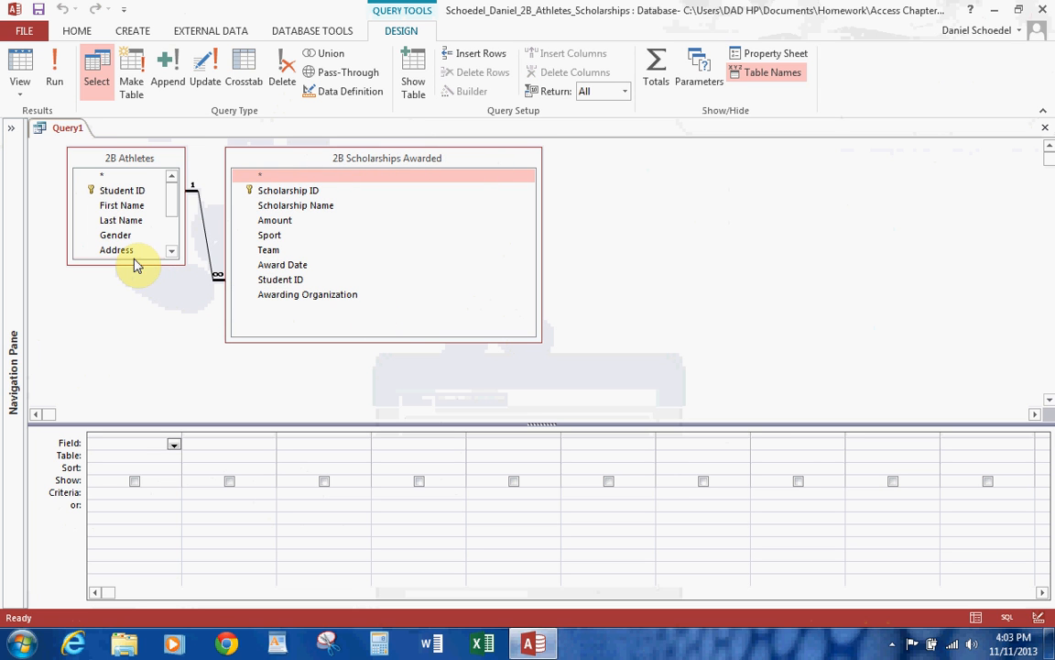
pyautogui.moveTo(139, 264); pyautogui.dragTo(145, 360)
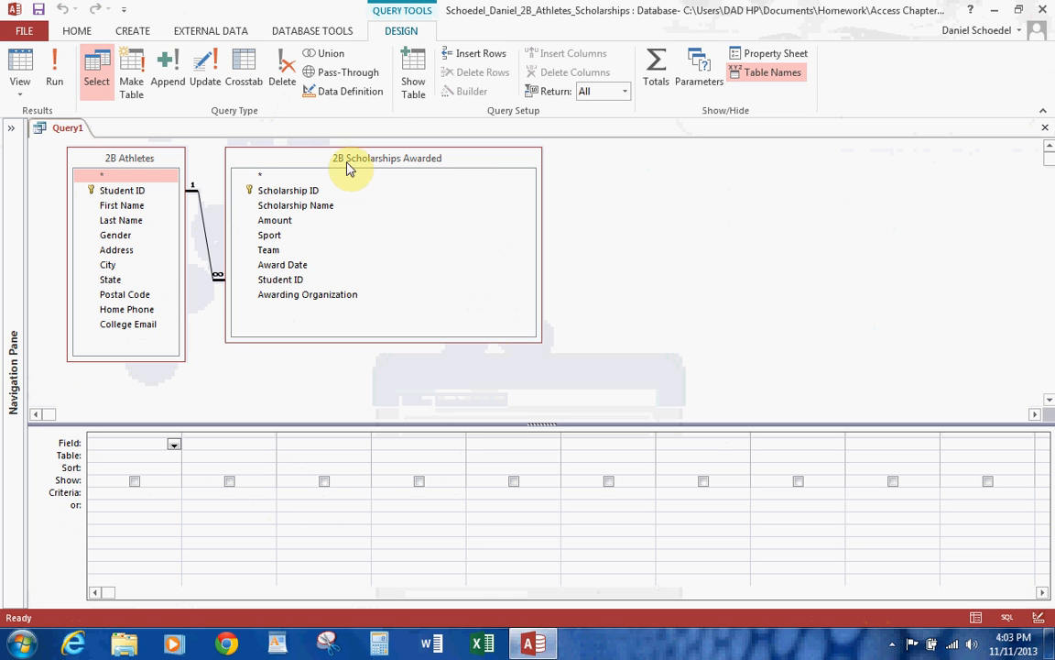
# Add the Last Name, First Name, College Email and Home Phone fields from 2B Athletes to the query grid.
pyautogui.doubleClick(133, 223)
pyautogui.doubleClick(134, 209)
pyautogui.click(136, 326)
pyautogui.doubleClick(136, 325)
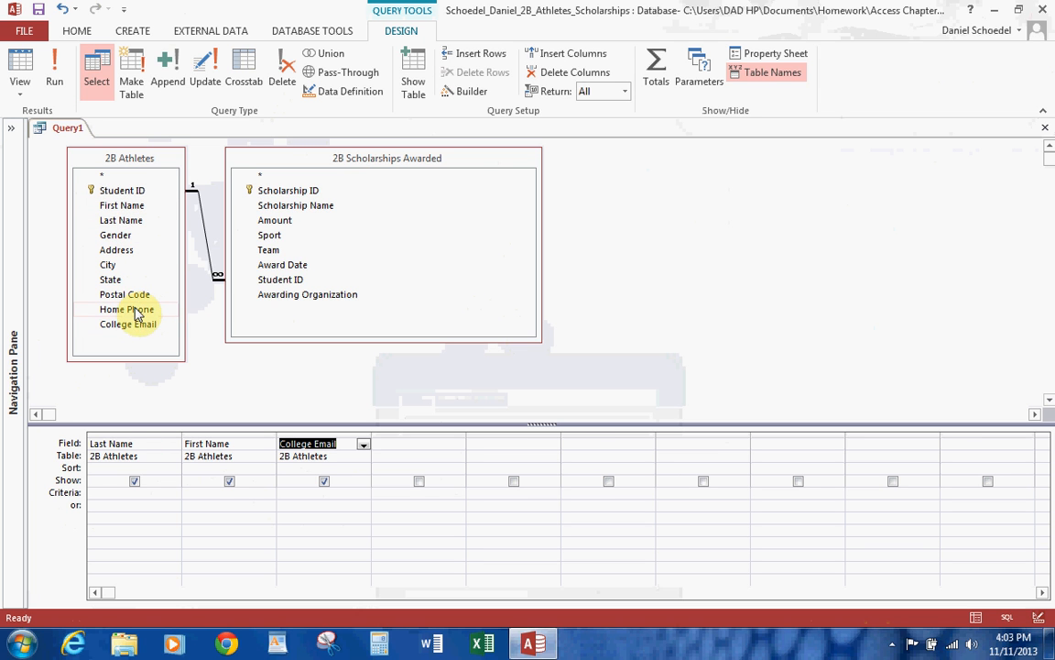
pyautogui.doubleClick(134, 311)
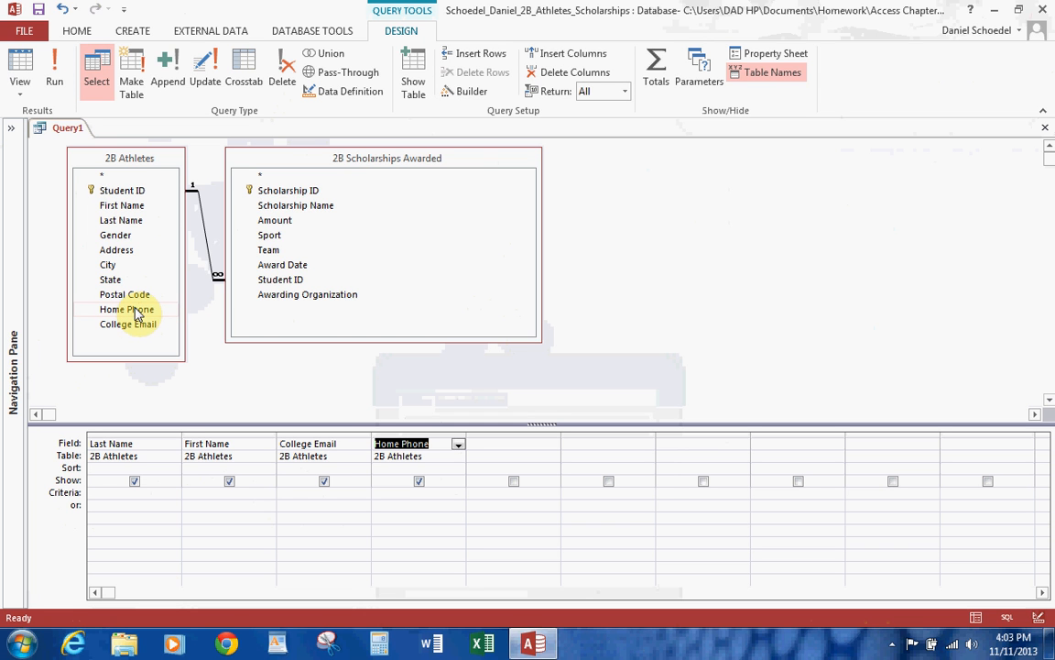
# Add the Scholarship Name, Sport and Amount fields from 2B Scholarships Awarded to the query grid.
pyautogui.doubleClick(287, 205)
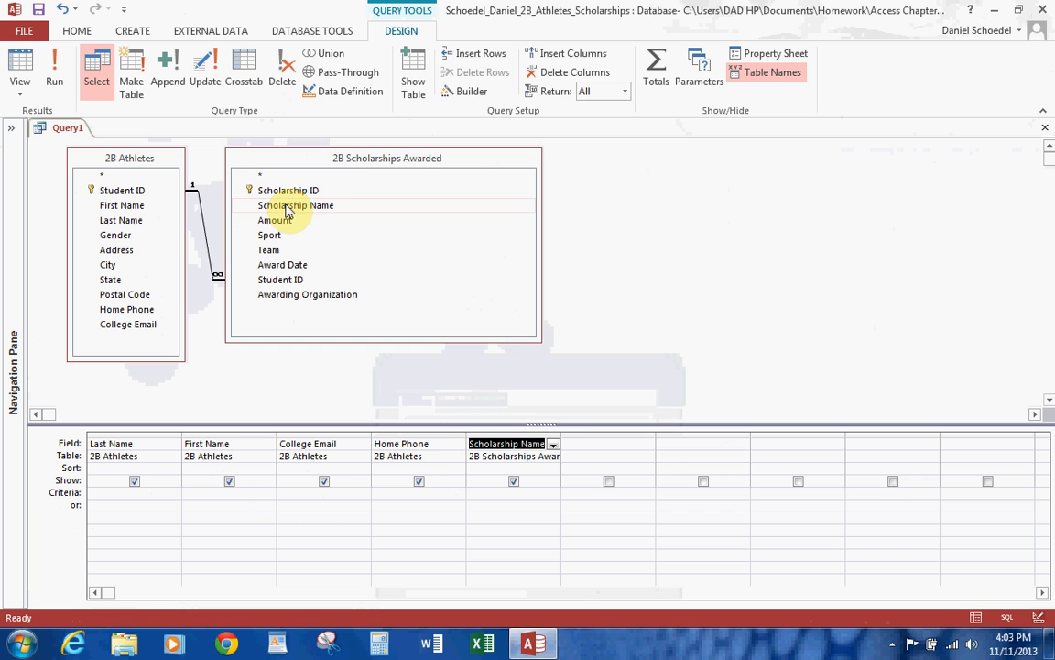
pyautogui.doubleClick(289, 237)
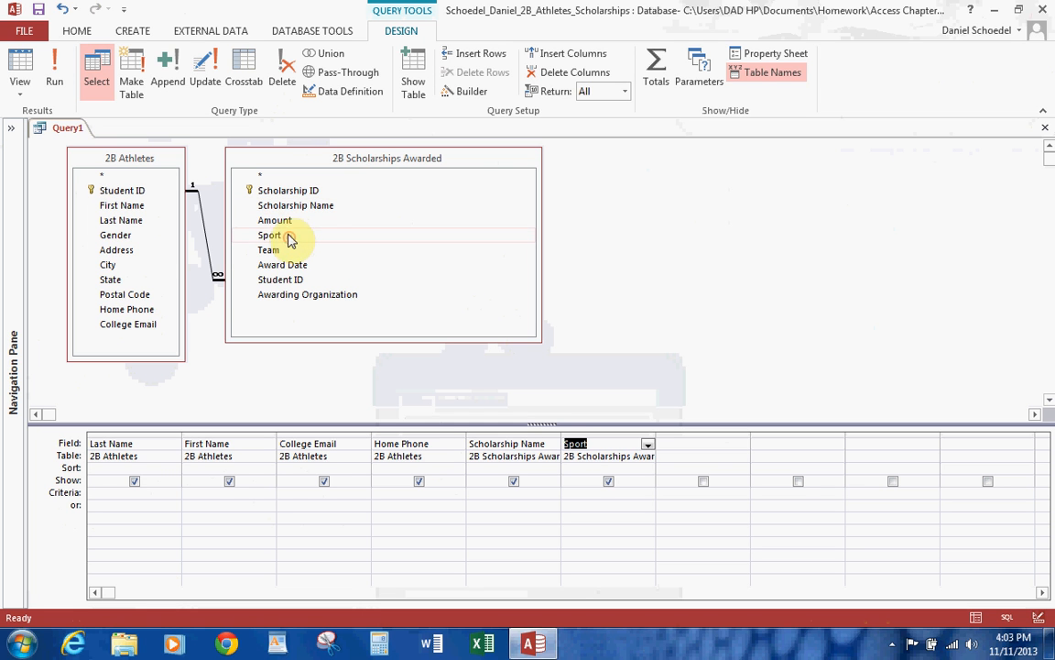
pyautogui.doubleClick(286, 223)
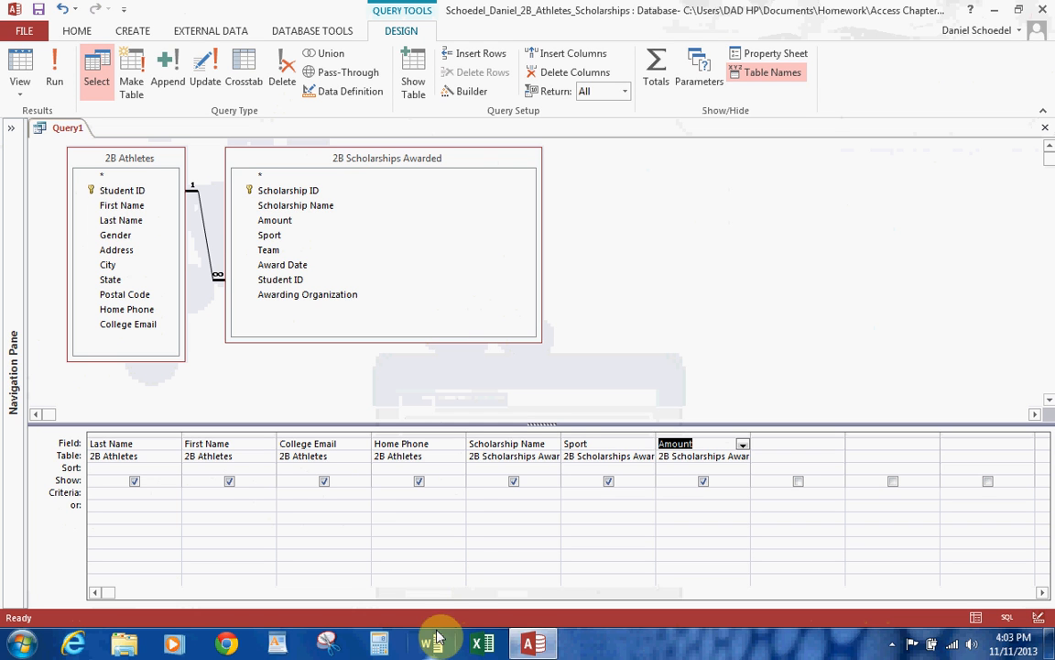
# Set the Sport criterion to tennis or swimming and run the query.
pyautogui.click(618, 494)
pyautogui.write('tennis or swimming')
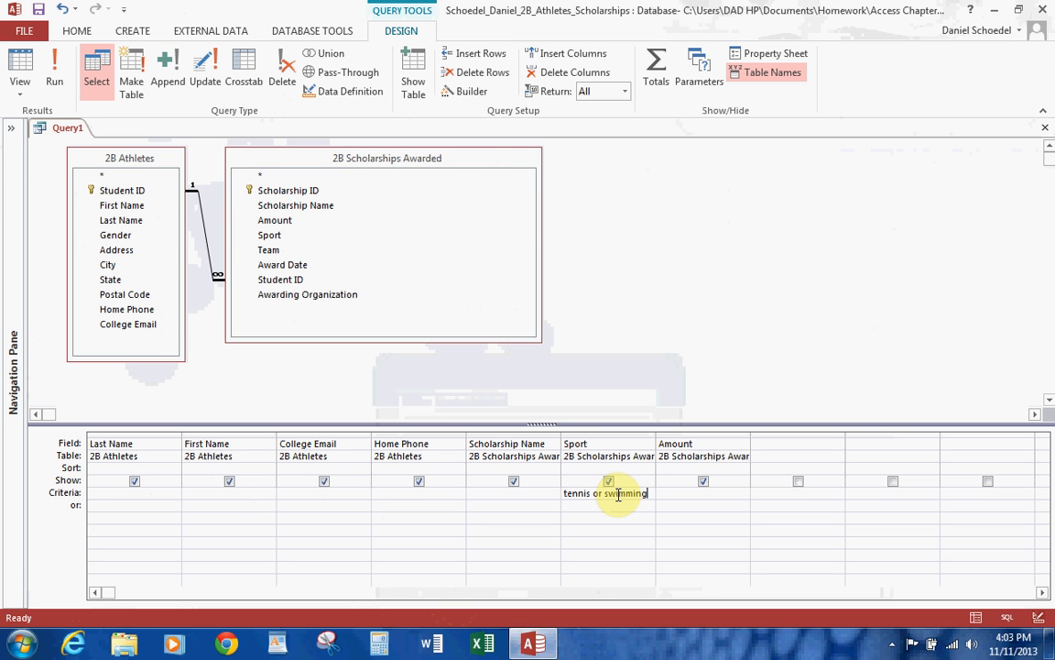
pyautogui.click(38, 9)
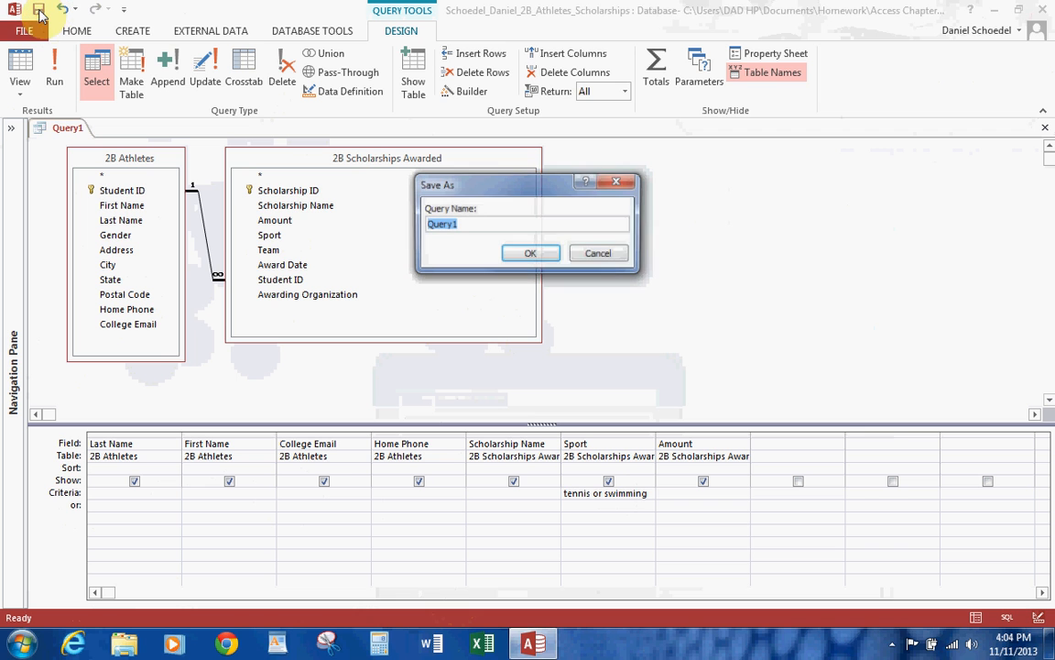
pyautogui.click(602, 259)
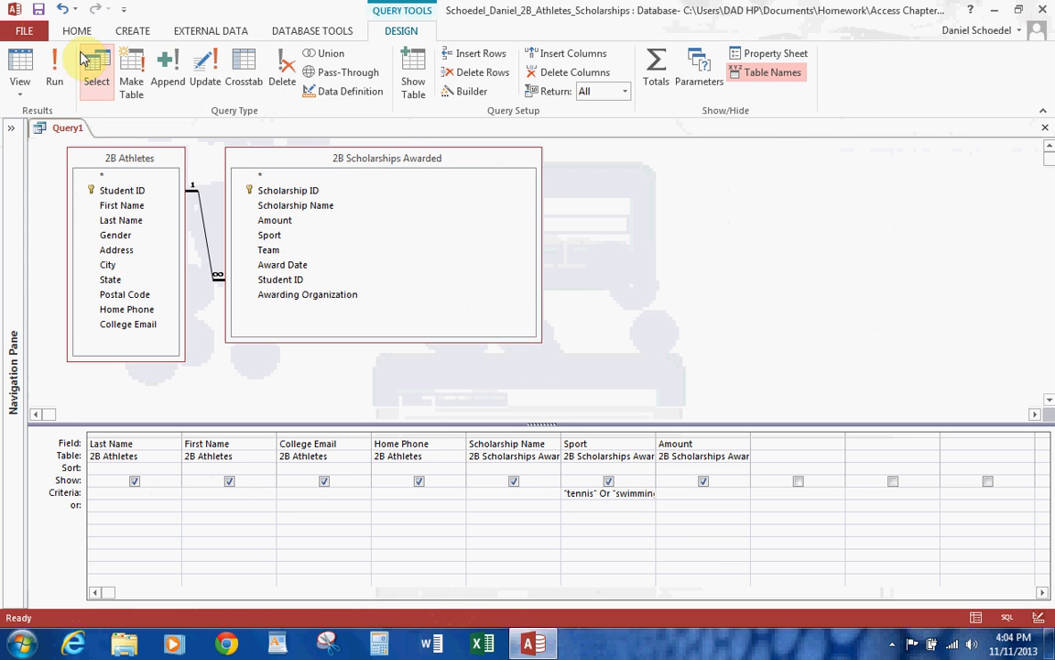
pyautogui.click(52, 79)
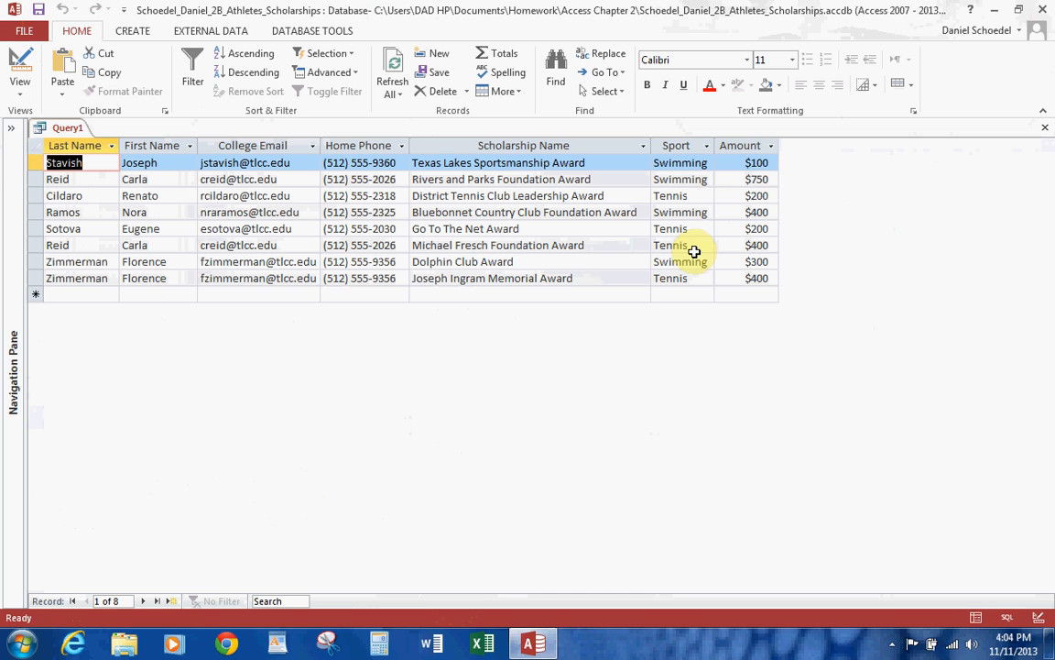
# Preview the query results for printing in landscape orientation, and fit all datasheet columns to their contents.
pyautogui.click(23, 30)
pyautogui.click(40, 228)
pyautogui.click(236, 263)
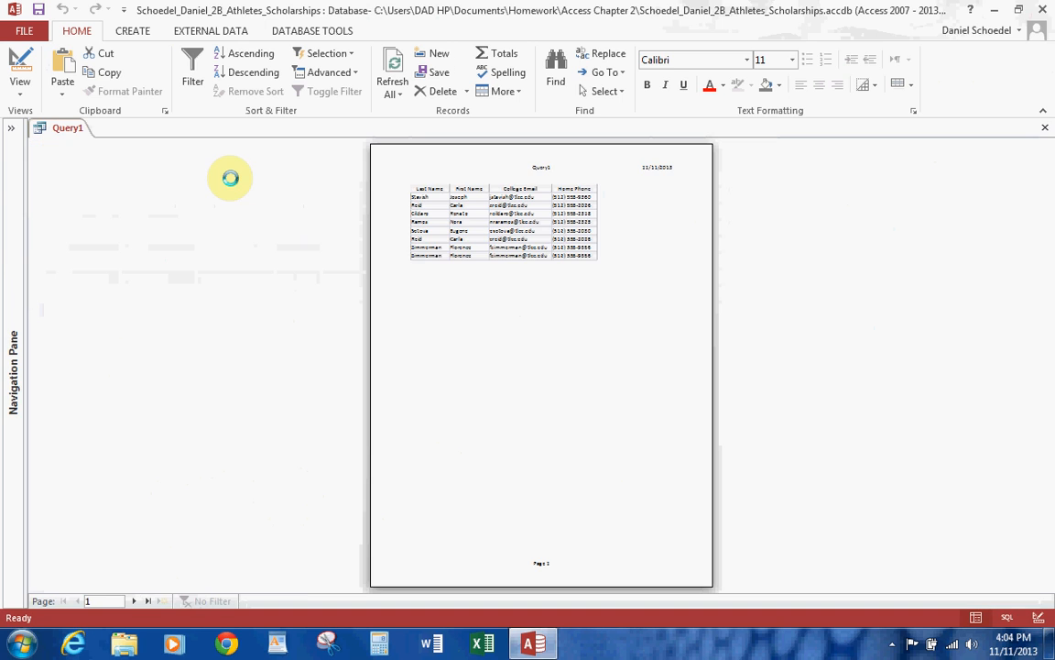
pyautogui.click(288, 86)
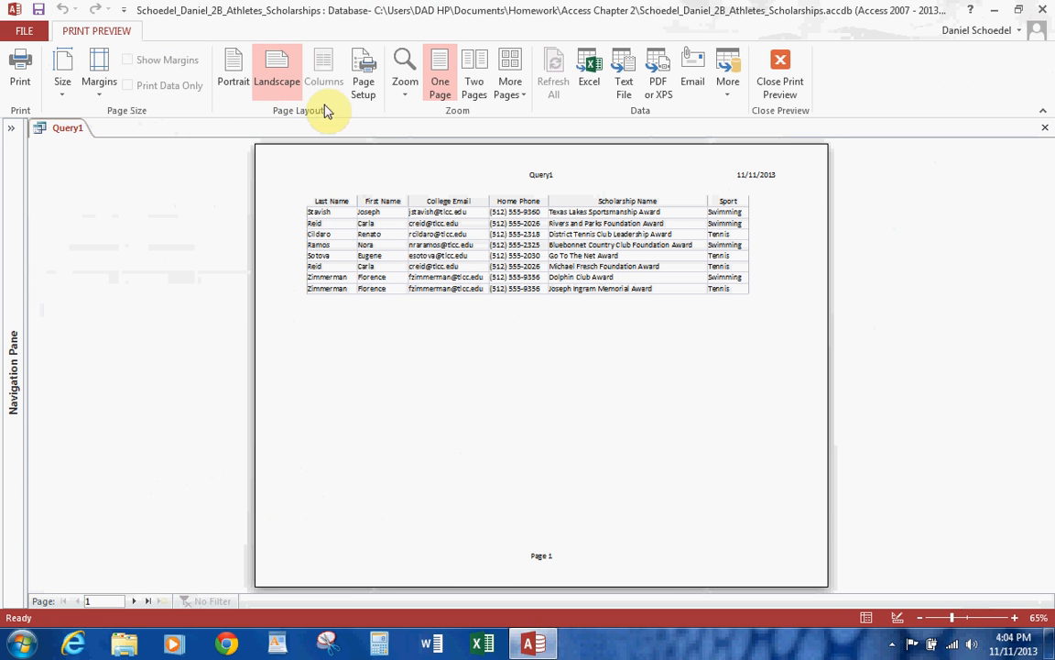
pyautogui.click(778, 72)
pyautogui.click(34, 146)
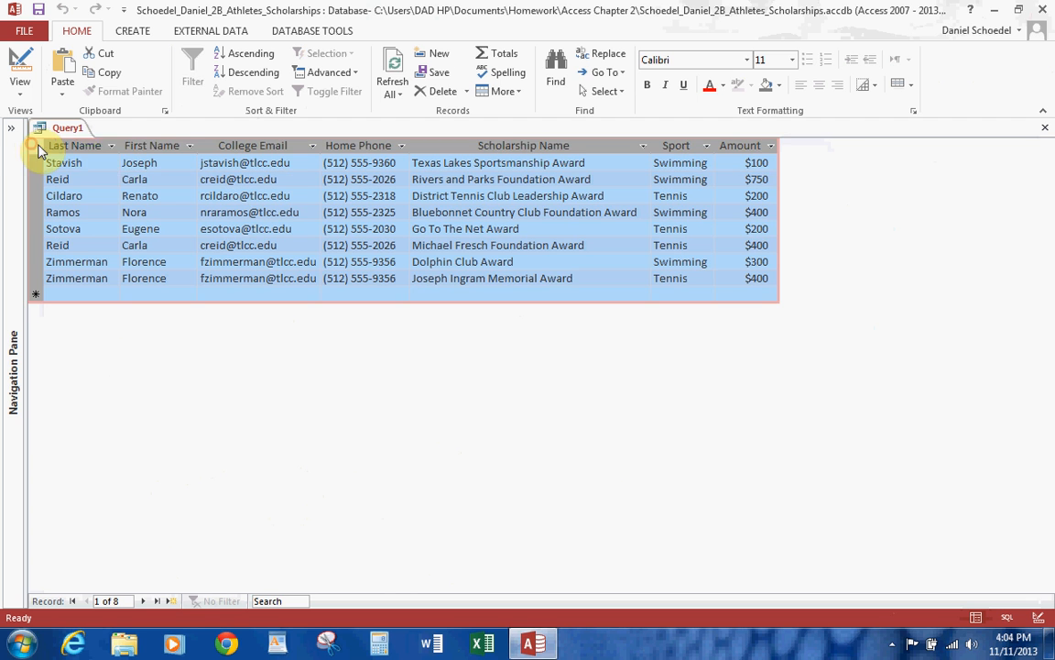
pyautogui.doubleClick(118, 146)
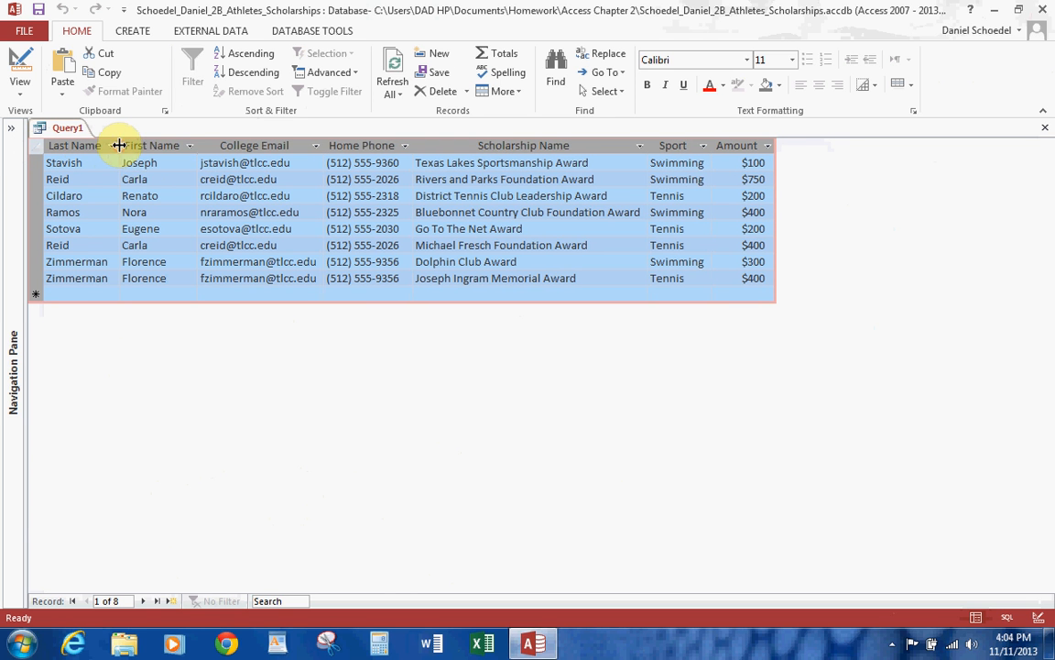
# Save the query as 2B Tennis or Swimming Query and close it.
pyautogui.click(39, 11)
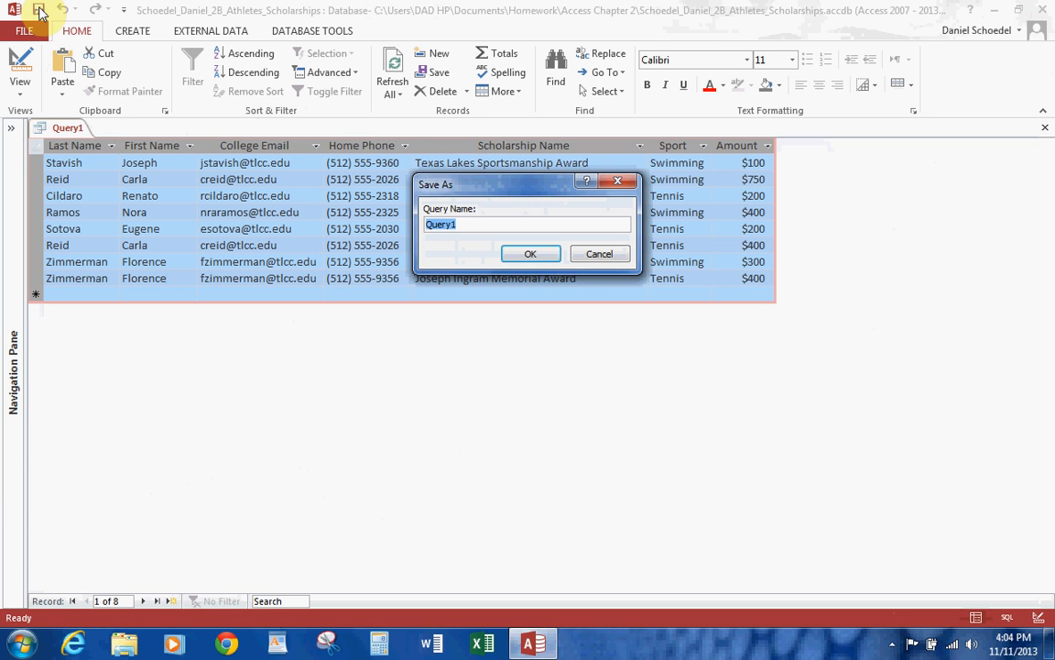
pyautogui.write('2')
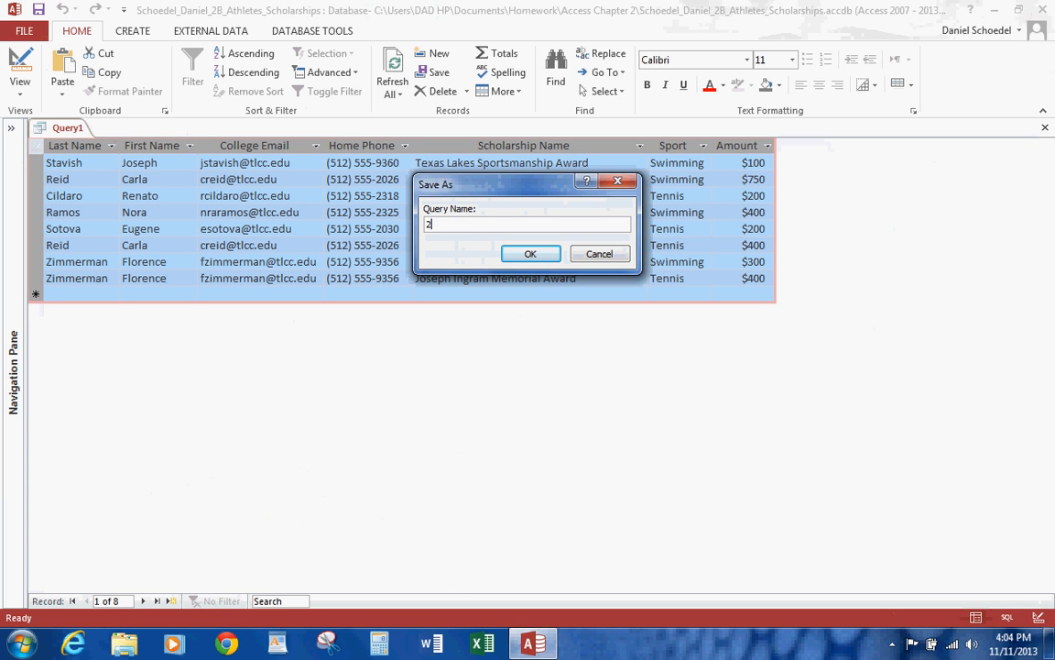
pyautogui.write('B Tennis or Swimming Query')
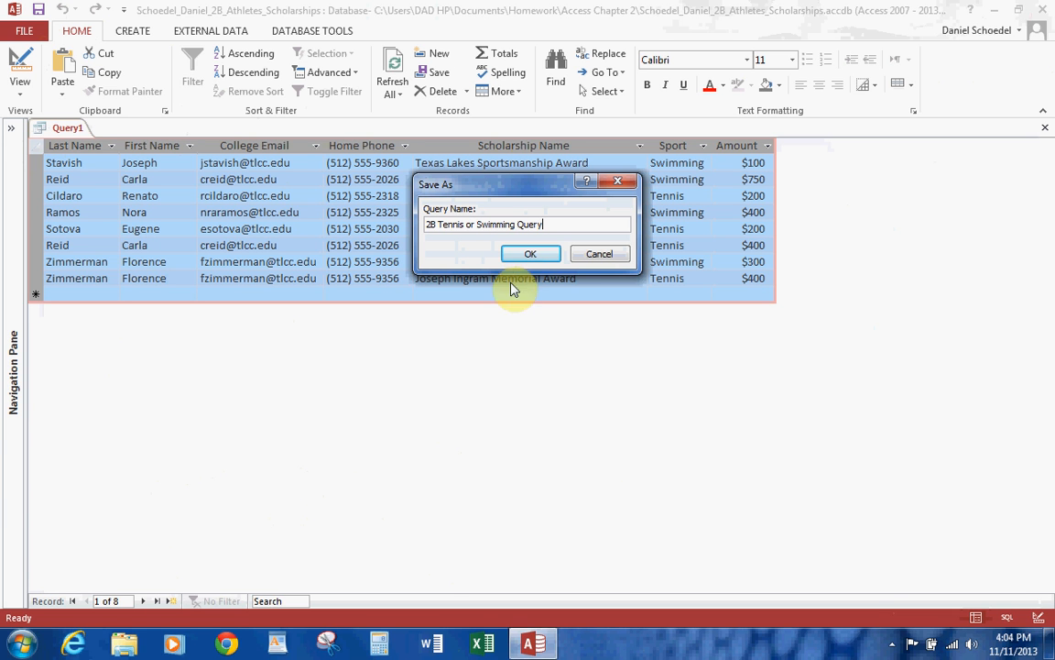
pyautogui.click(536, 255)
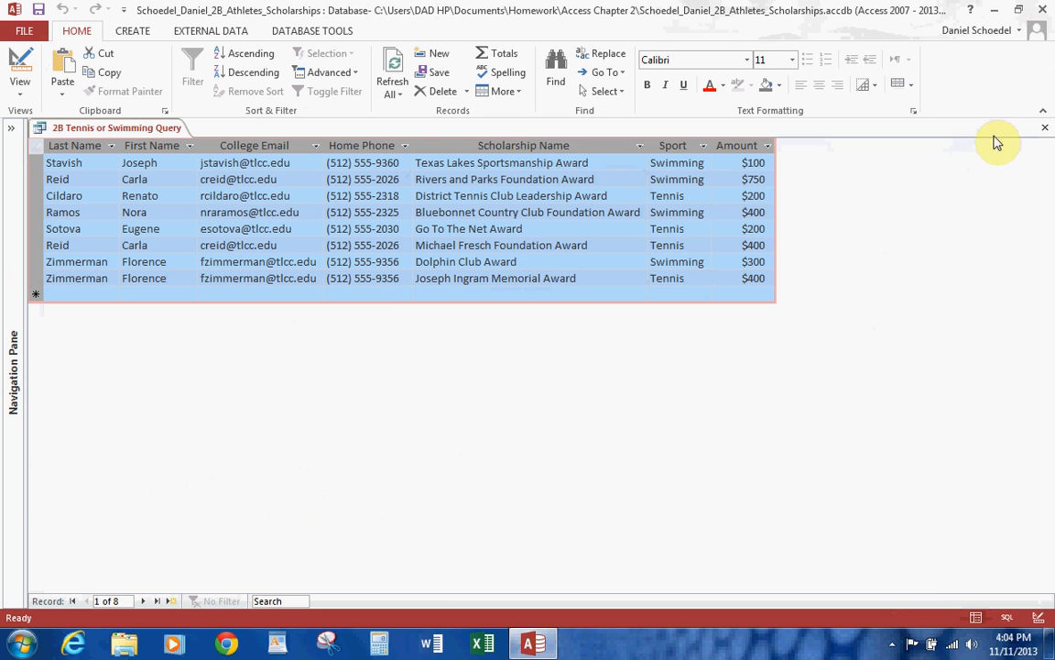
pyautogui.click(1044, 129)
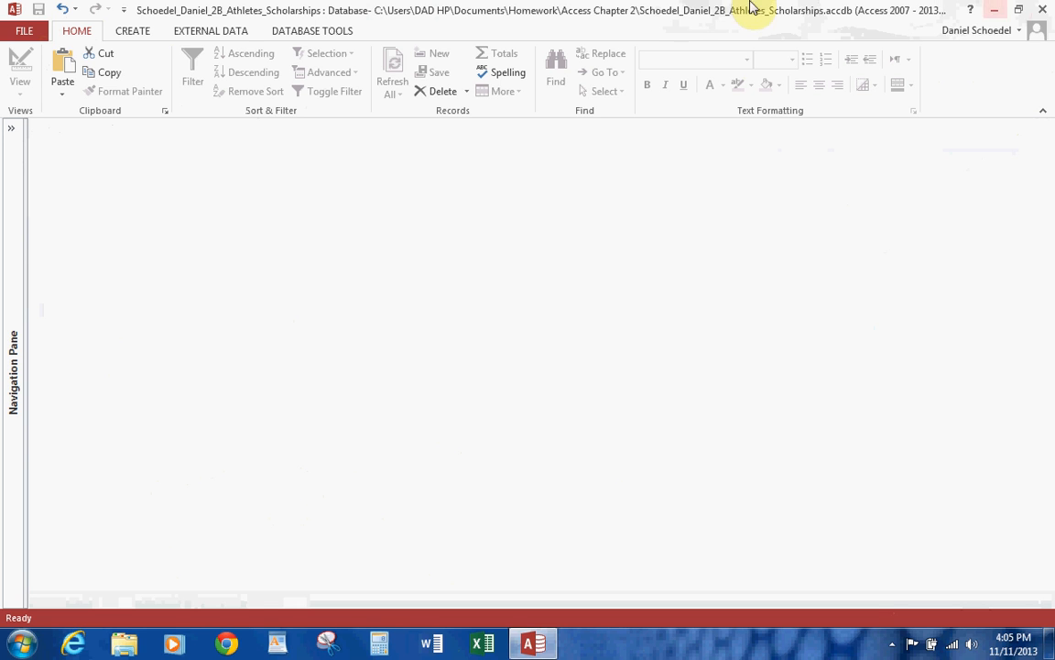
# Create another query in Design view based on the 2B Athletes and 2B Scholarships Awarded tables.
pyautogui.click(129, 30)
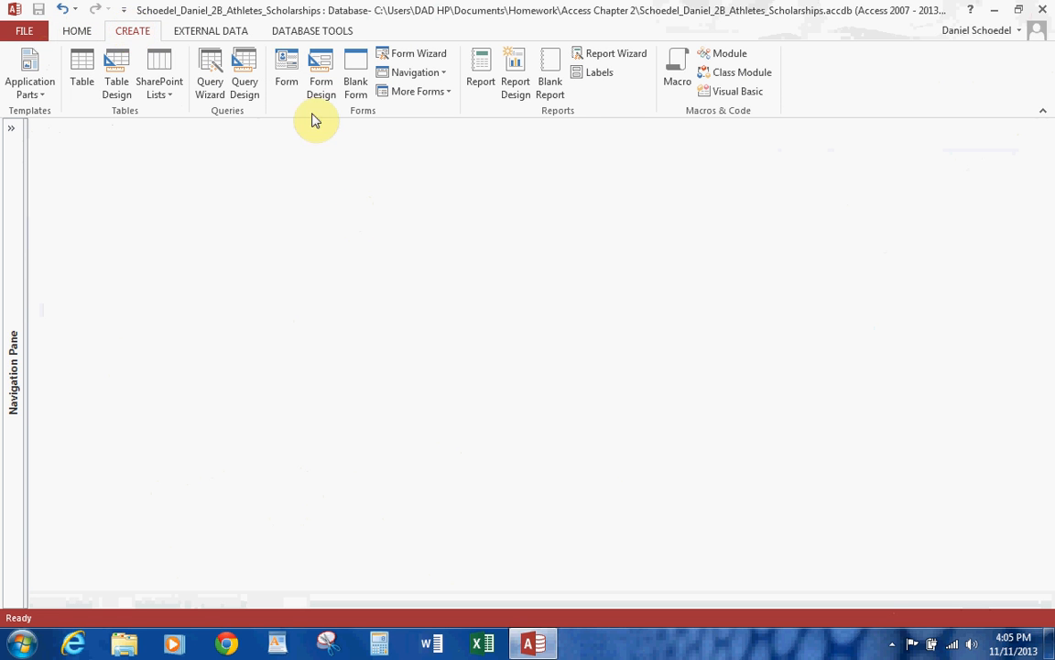
pyautogui.click(245, 75)
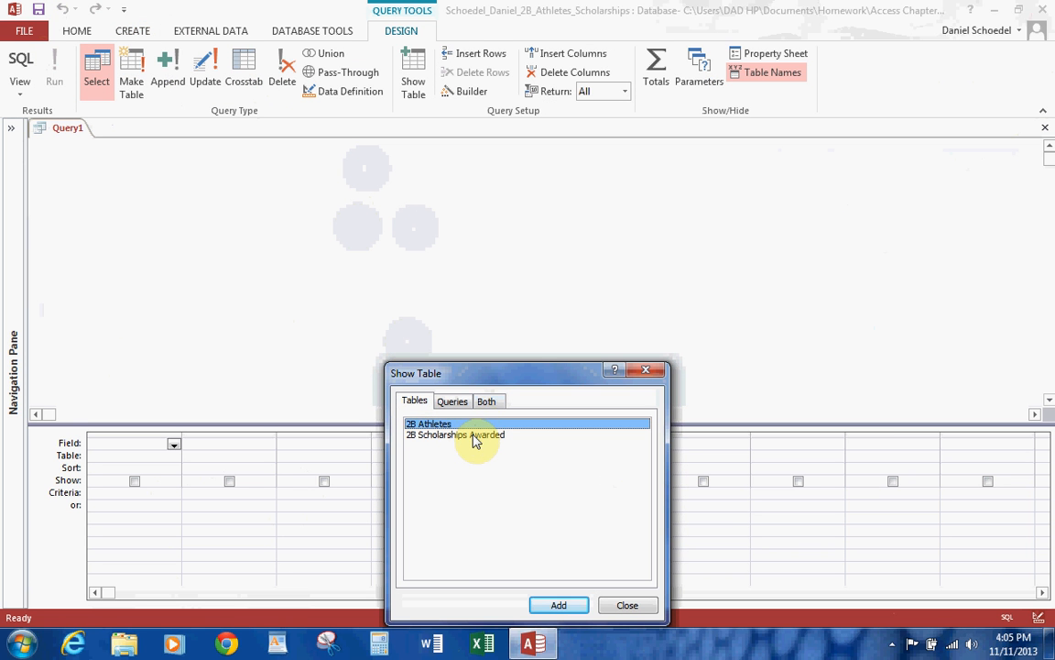
pyautogui.doubleClick(453, 424)
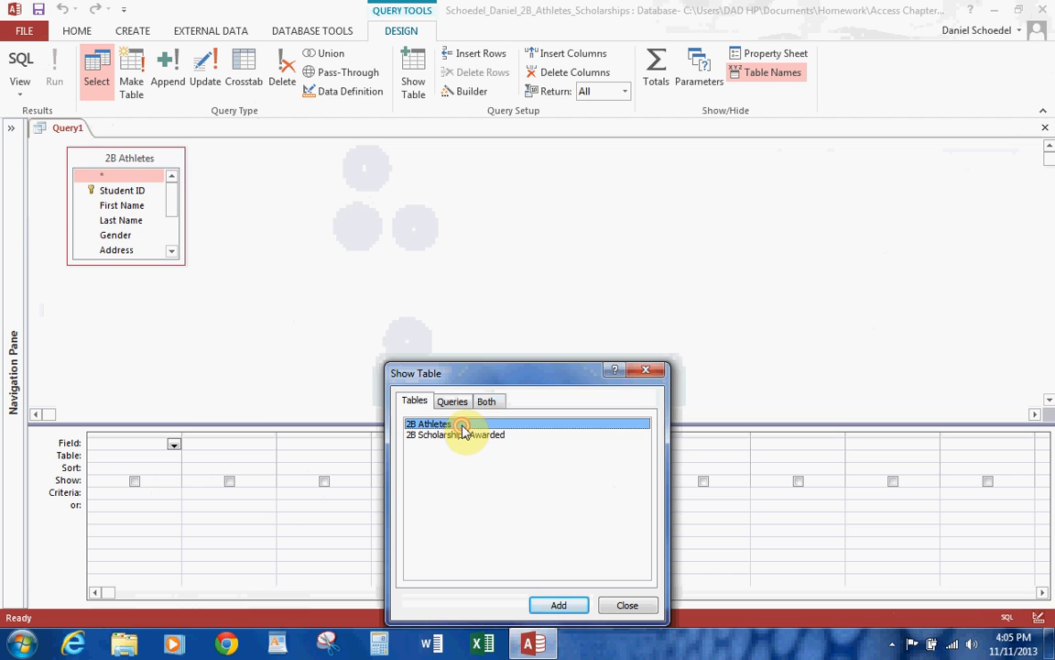
pyautogui.doubleClick(467, 436)
pyautogui.click(632, 605)
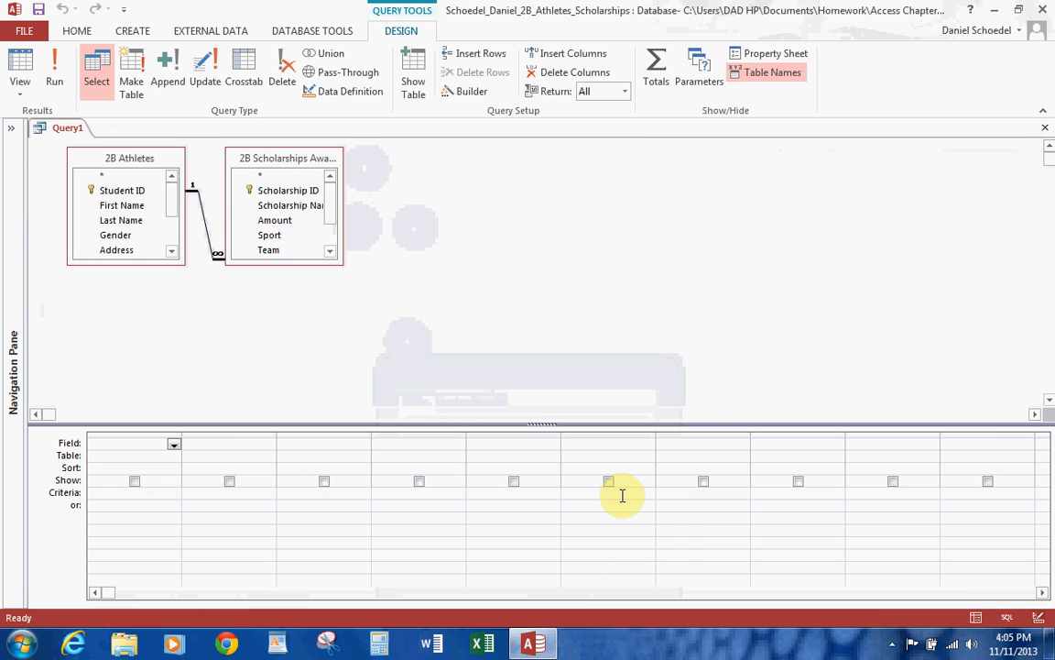
# Add Last Name and First Name from 2B Athletes and Awarding Organization from 2B Scholarships Awarded to the query grid.
pyautogui.doubleClick(128, 220)
pyautogui.doubleClick(129, 209)
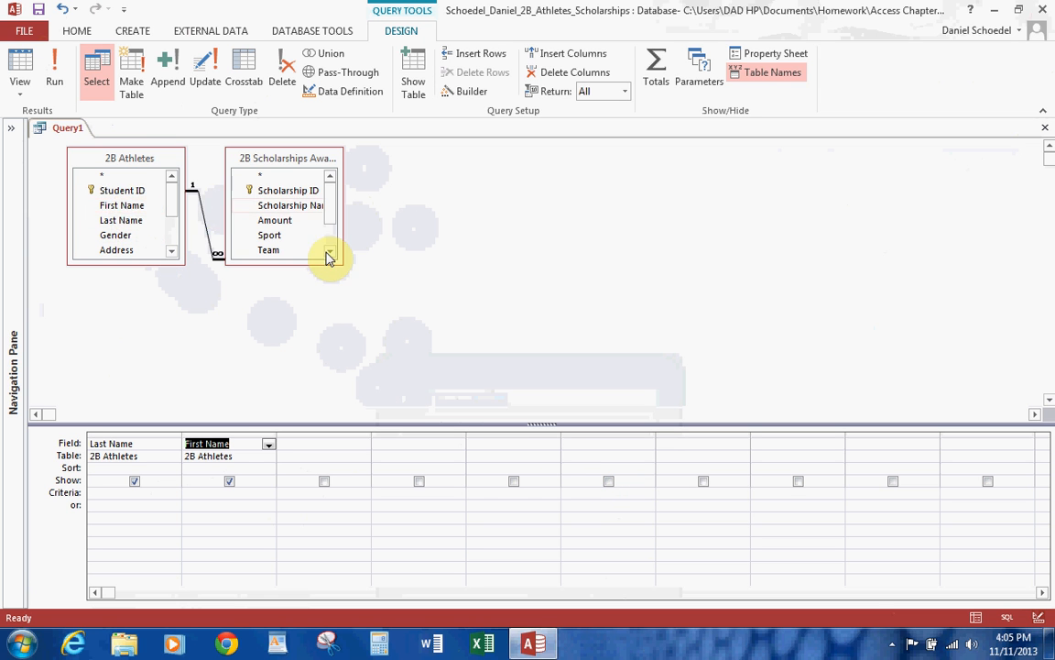
pyautogui.moveTo(339, 261); pyautogui.dragTo(494, 347)
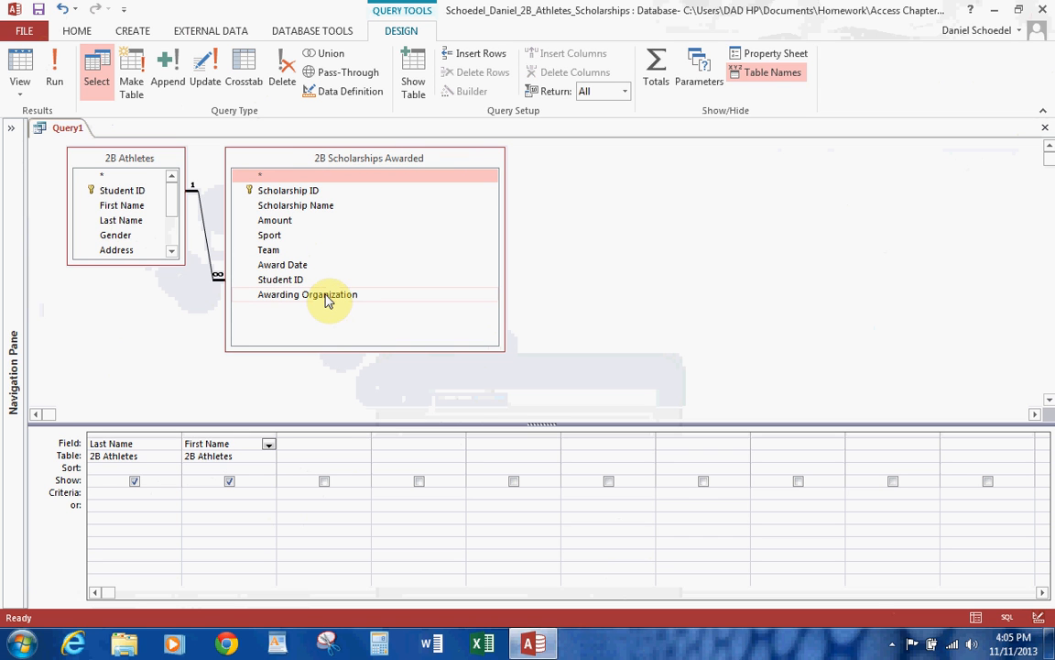
pyautogui.doubleClick(327, 297)
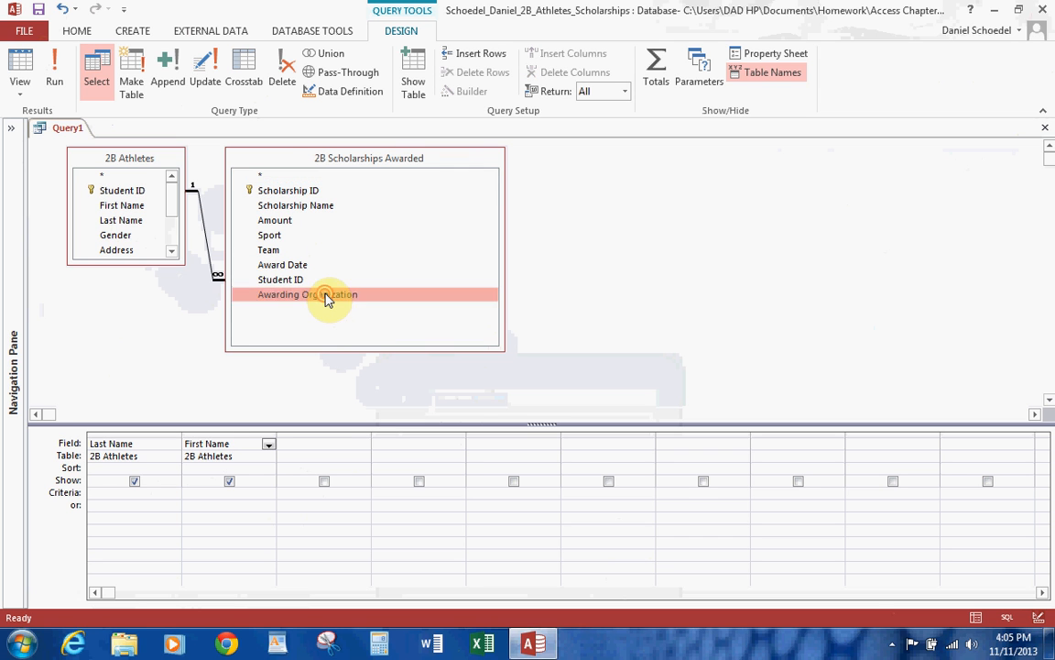
# Set the Awarding Organization criterion to rotary* and run the query.
pyautogui.click(304, 495)
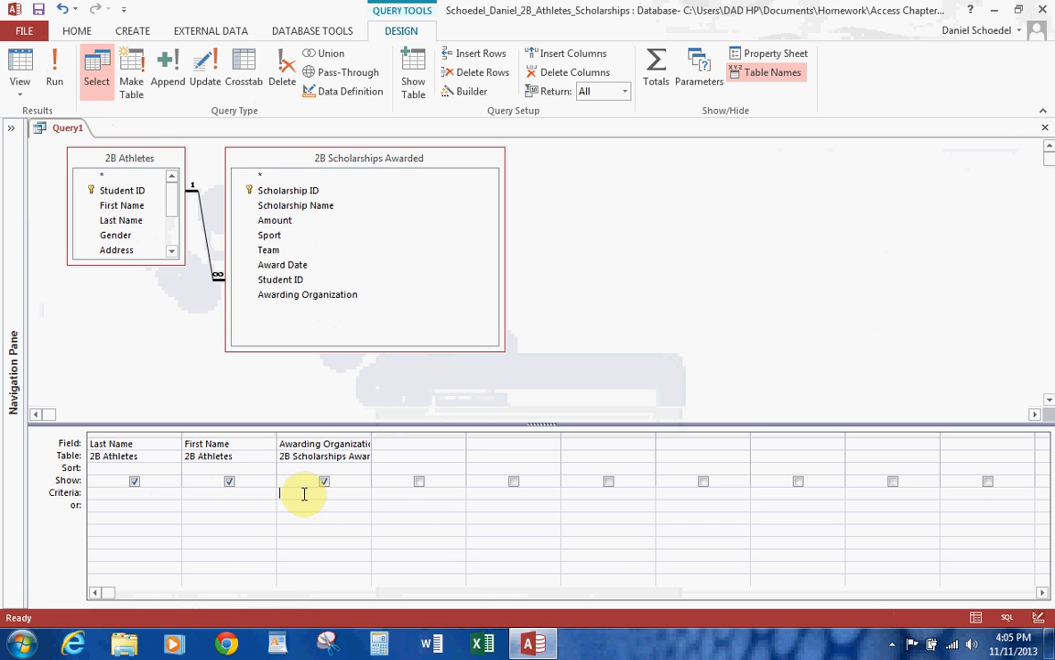
pyautogui.write('rotary*')
pyautogui.click(55, 64)
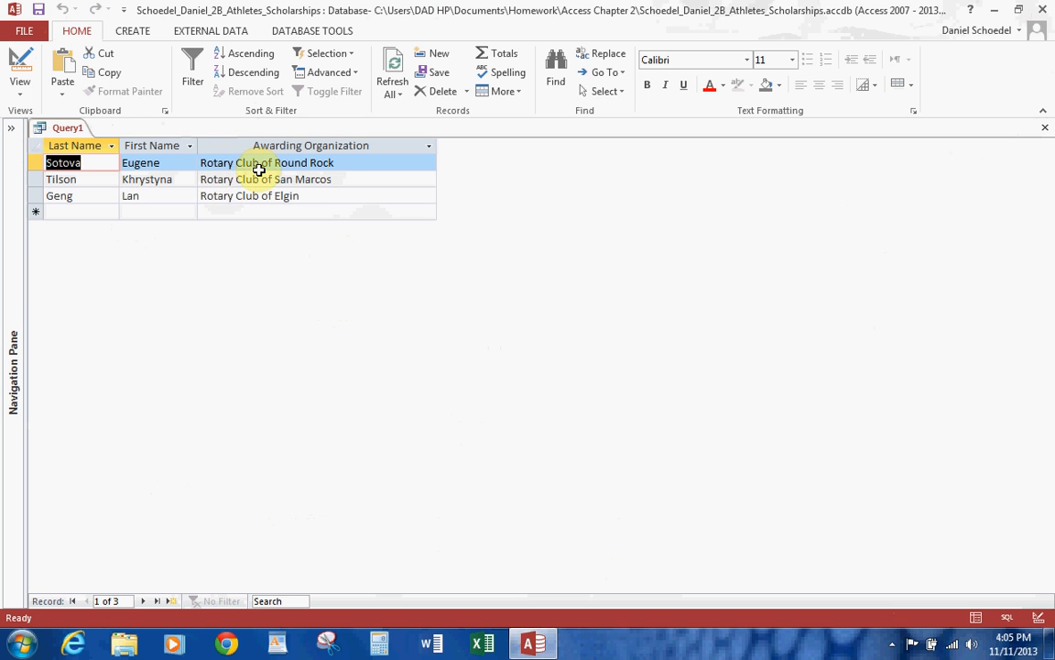
# Return to the query design and add *country club as the alternative OR criterion for Awarding Organization.
pyautogui.click(20, 68)
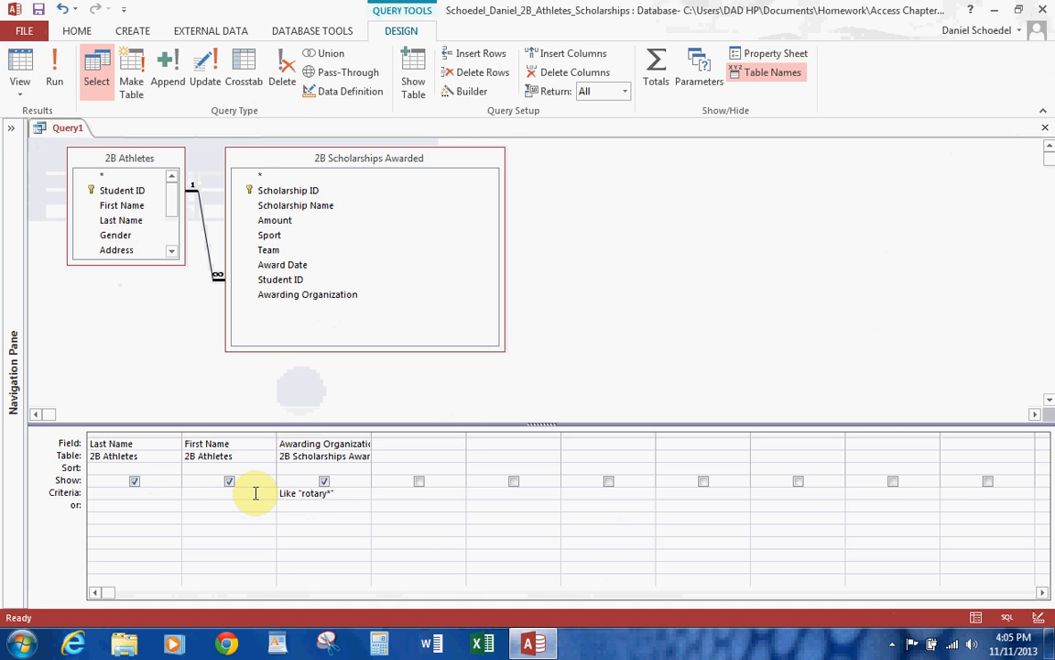
pyautogui.click(289, 507)
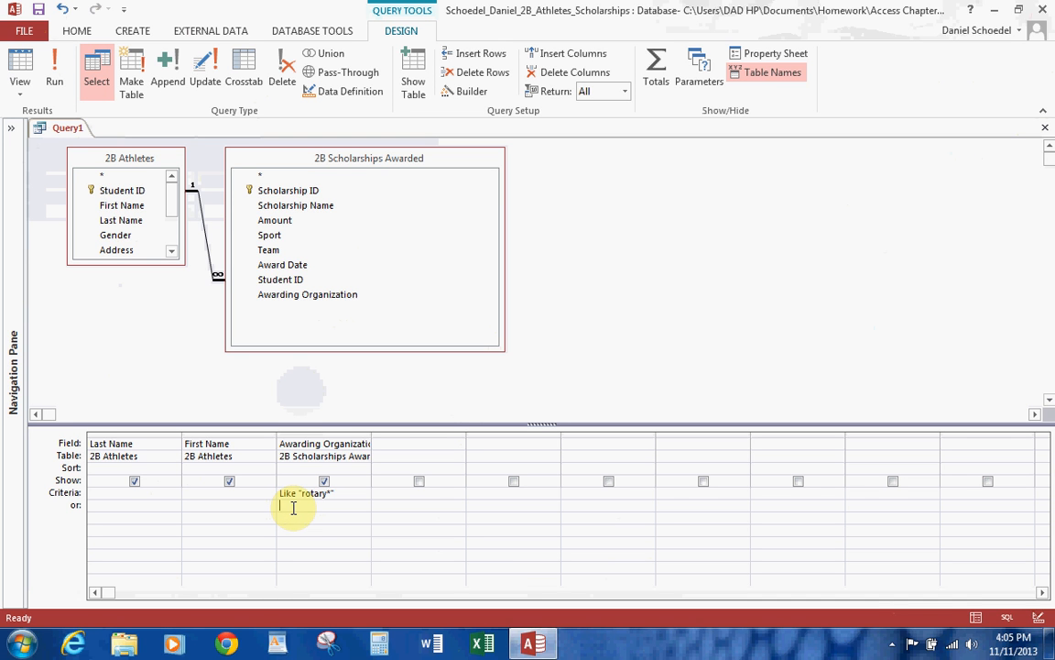
pyautogui.write('*country club')
# Run the query, add *foundation* as a third alternative criterion for Awarding Organization in the design, and run it again.
pyautogui.click(55, 75)
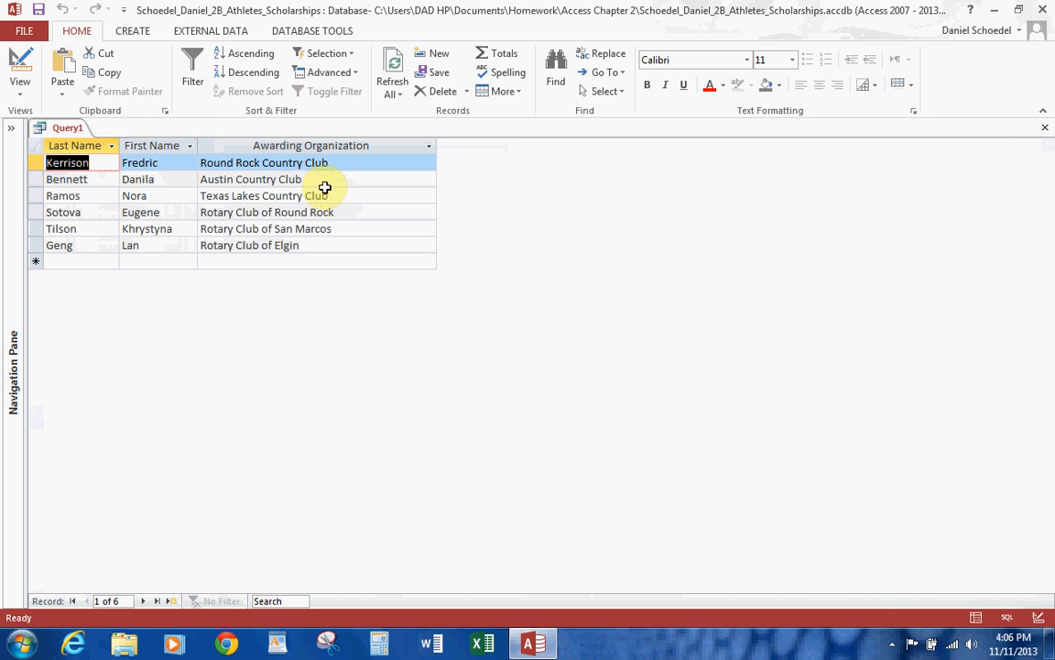
pyautogui.click(21, 71)
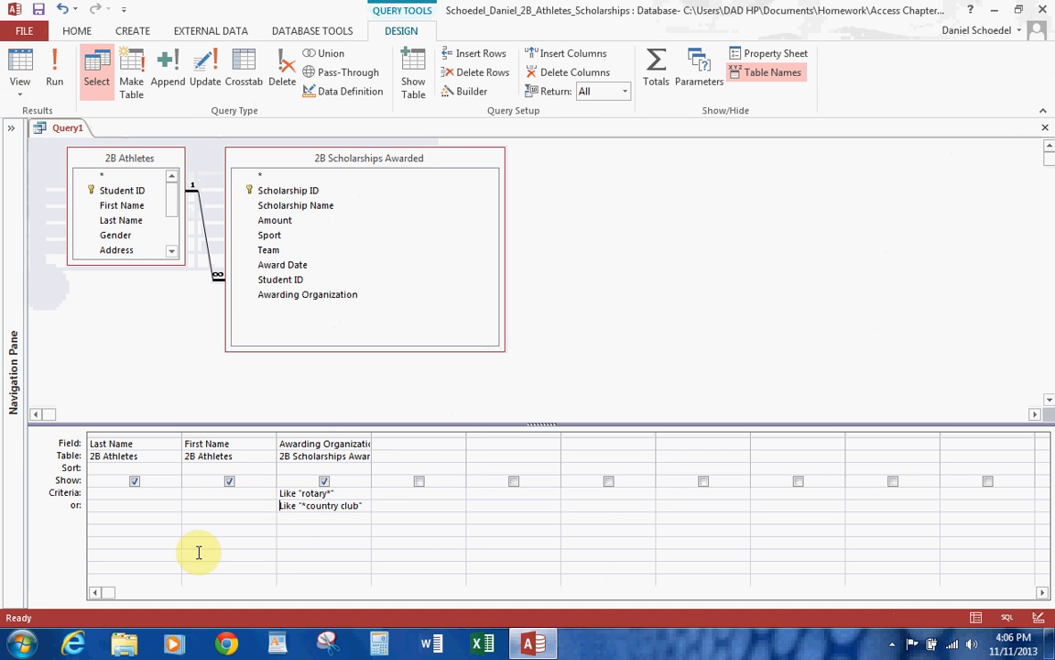
pyautogui.click(283, 519)
pyautogui.write('*foundation*')
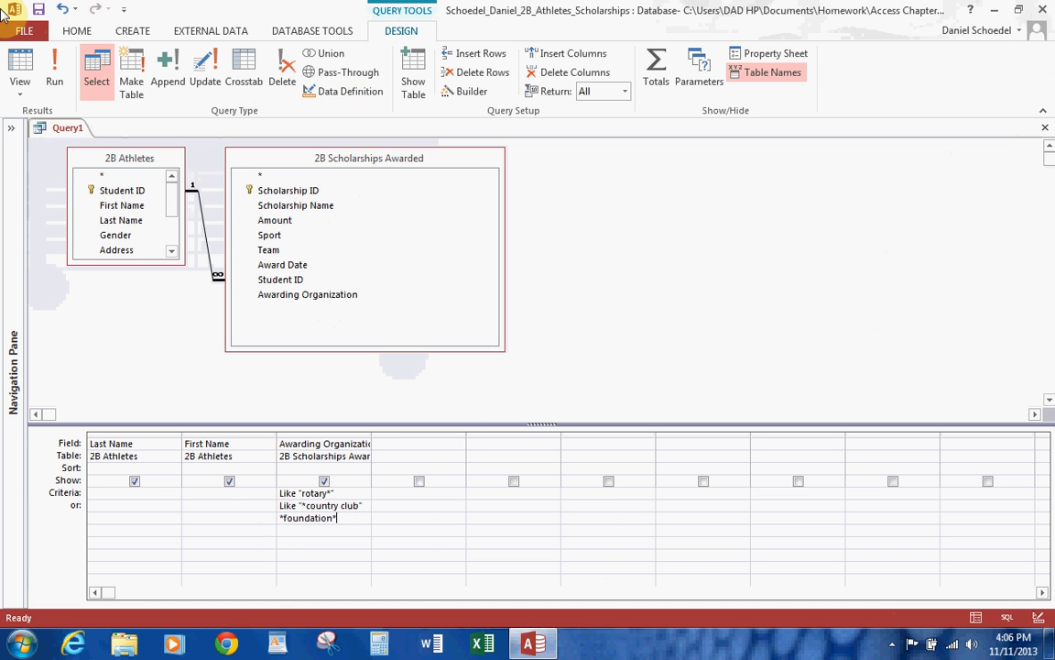
pyautogui.click(55, 59)
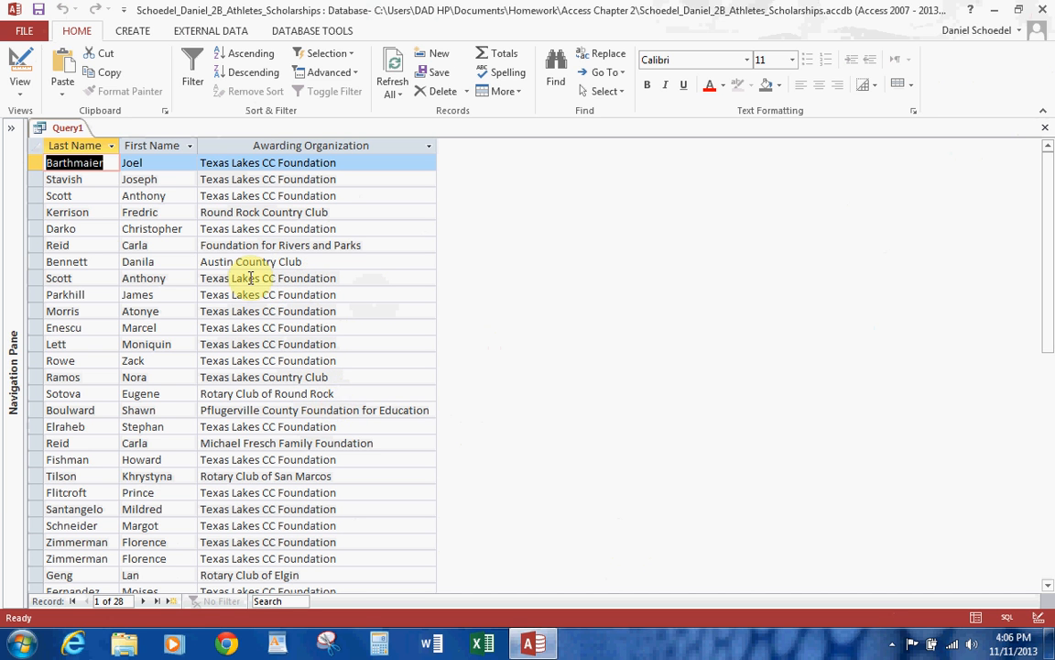
# Save the query from its design as "2b wildcard query", run it once more and close it.
pyautogui.click(20, 66)
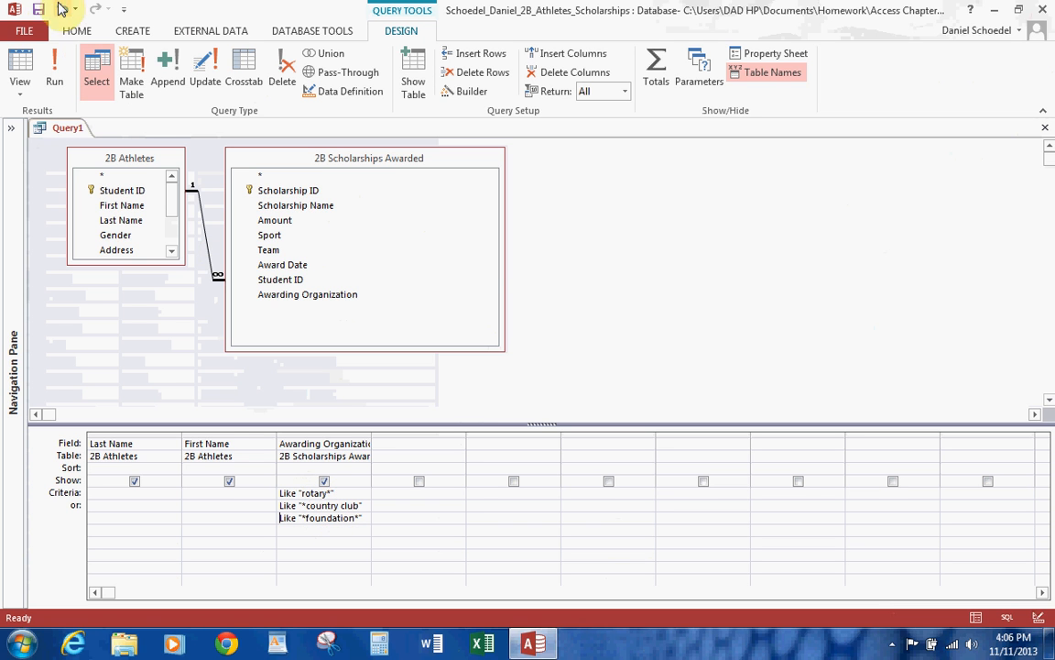
pyautogui.click(40, 12)
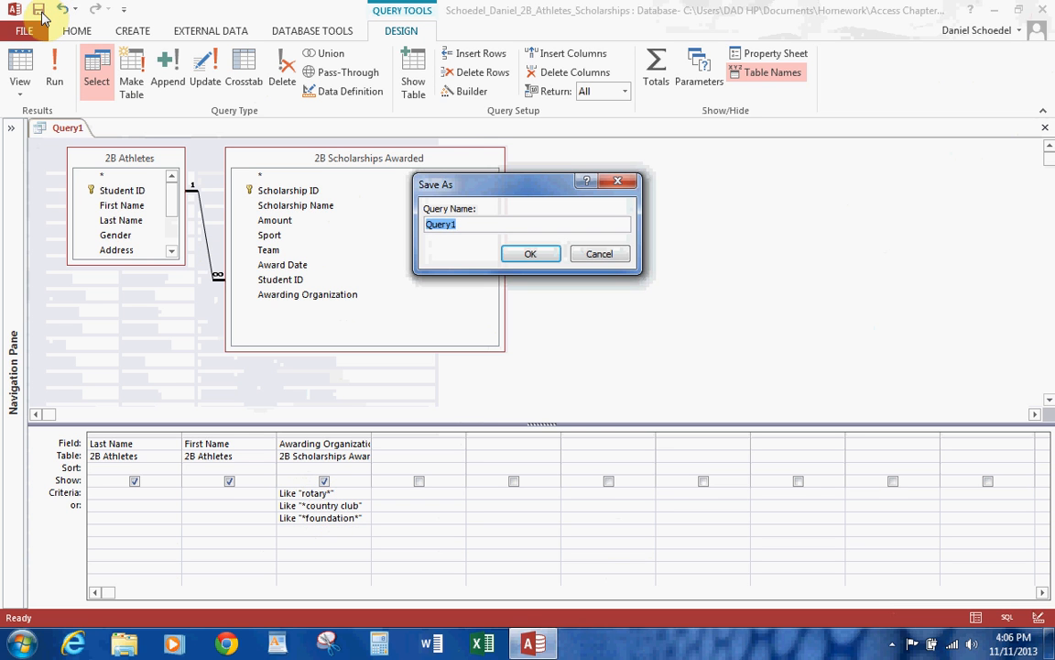
pyautogui.write('2b')
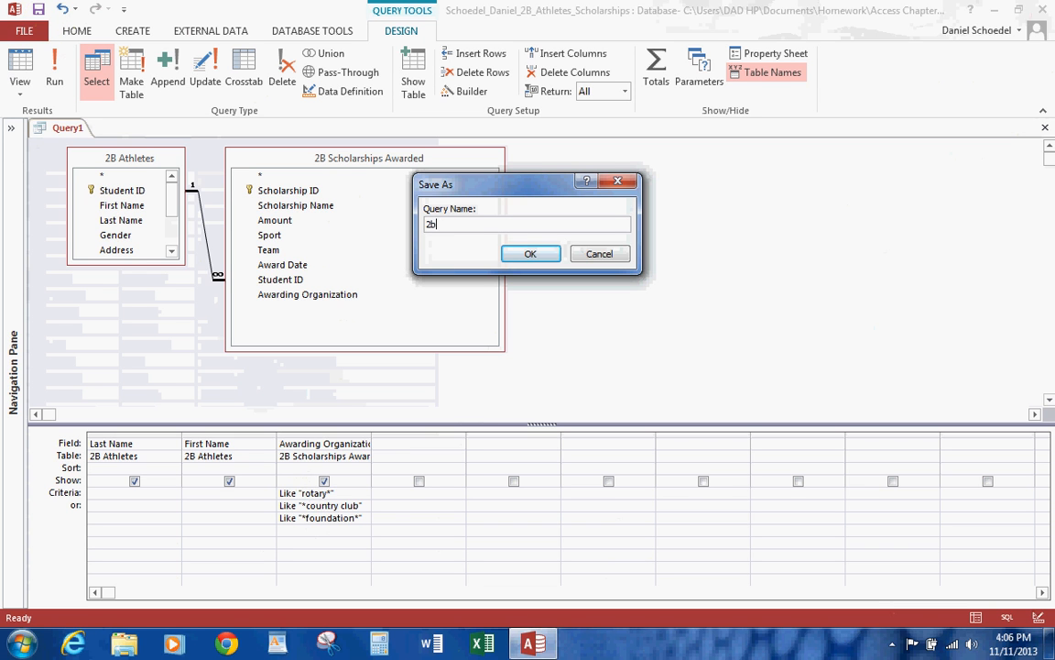
pyautogui.write(' wildcard query')
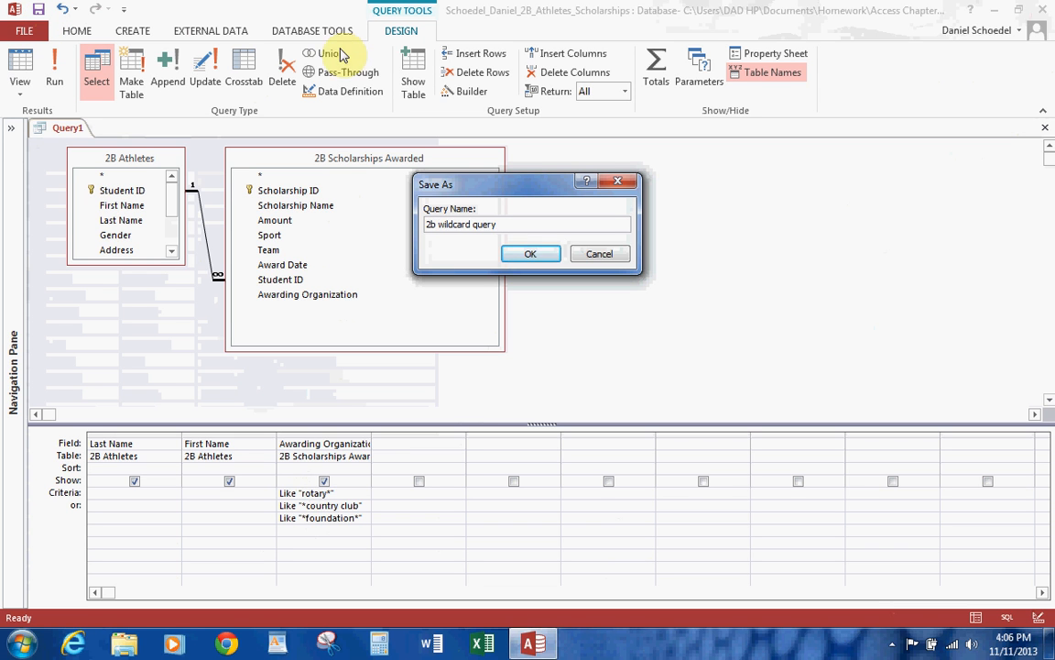
pyautogui.click(529, 253)
pyautogui.click(53, 74)
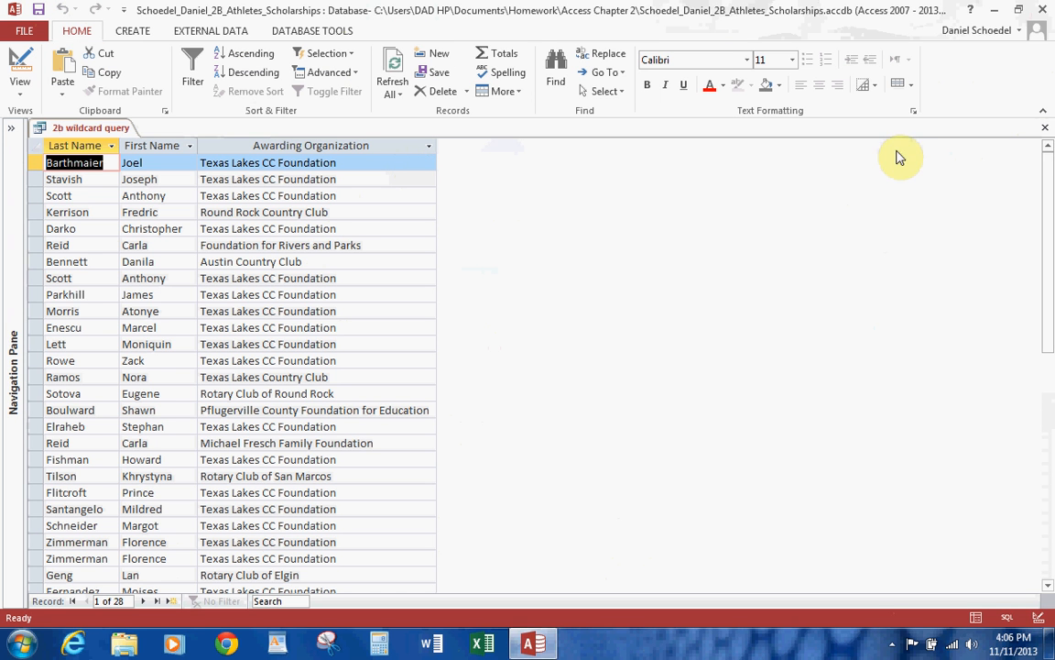
pyautogui.click(1045, 128)
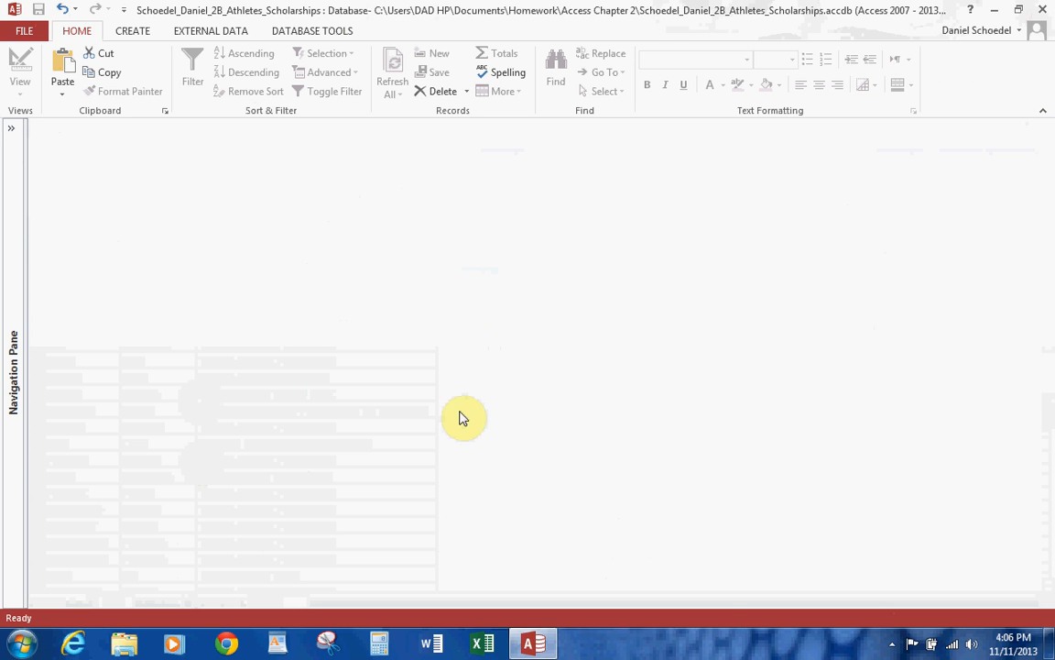
pyautogui.click(891, 643)
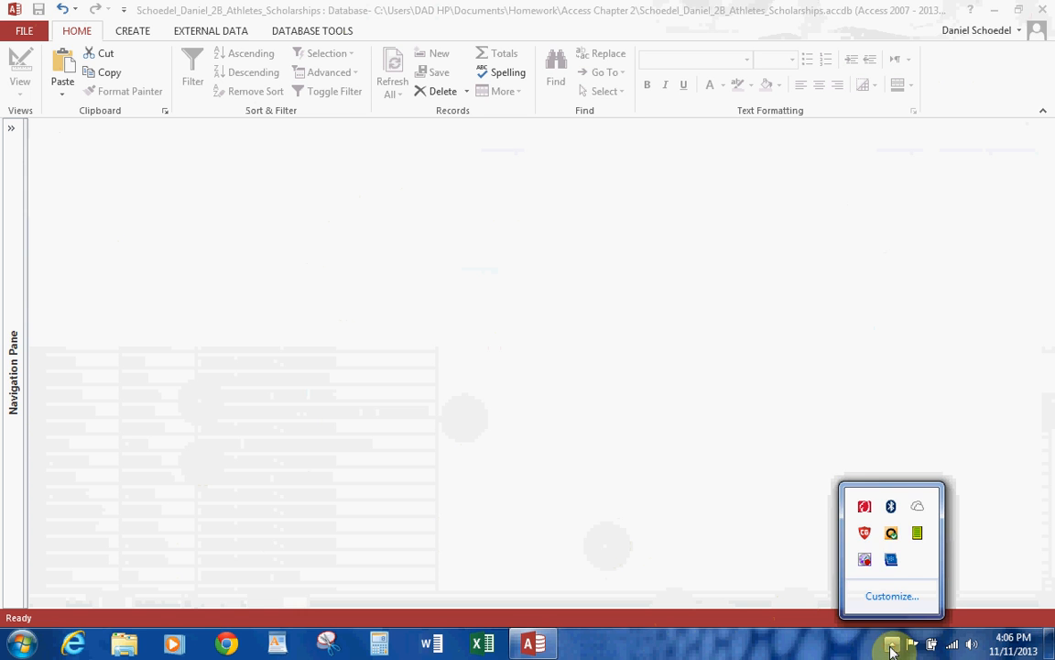
pyautogui.rightClick(862, 556)
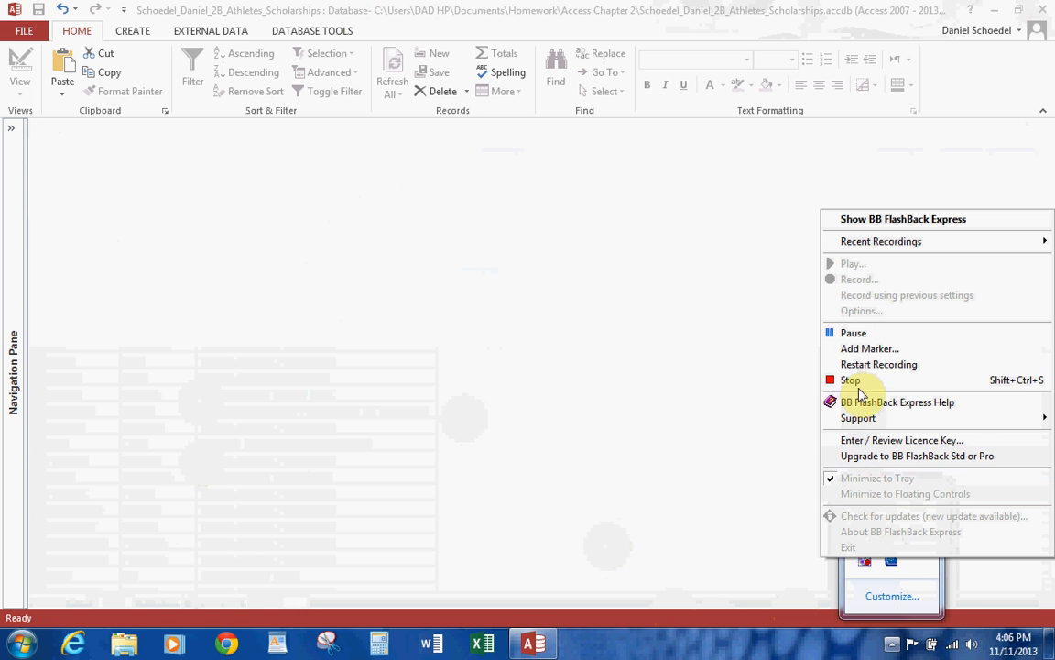
pyautogui.click(861, 335)
pyautogui.click(857, 337)
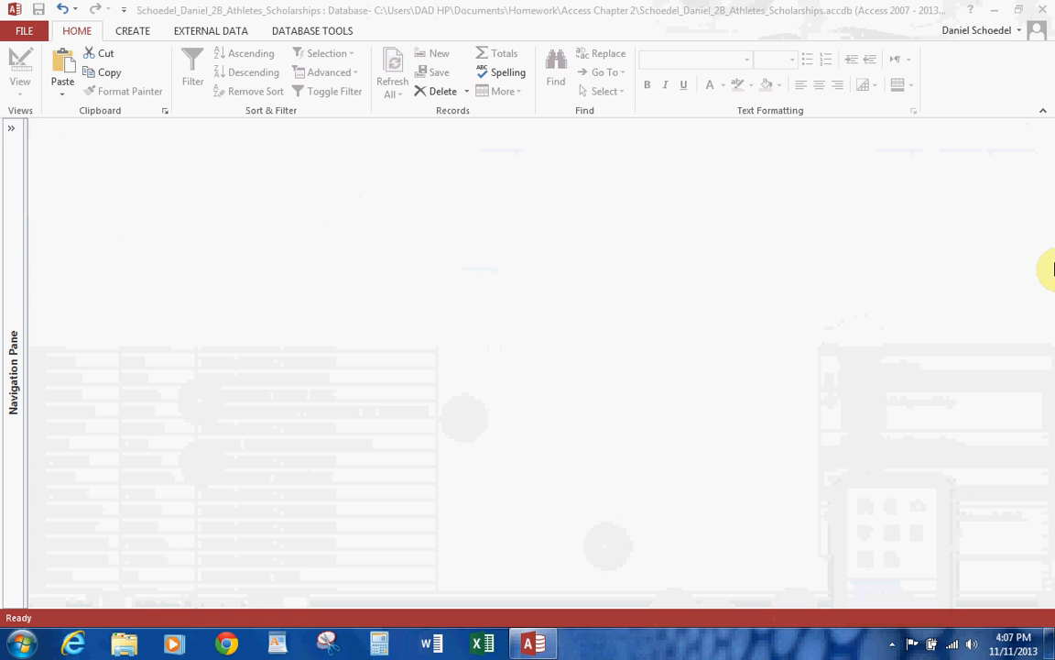
# Create a query in Design view based on the 2B Scholarships Awarded table and enlarge its field list to show all fields.
pyautogui.click(137, 36)
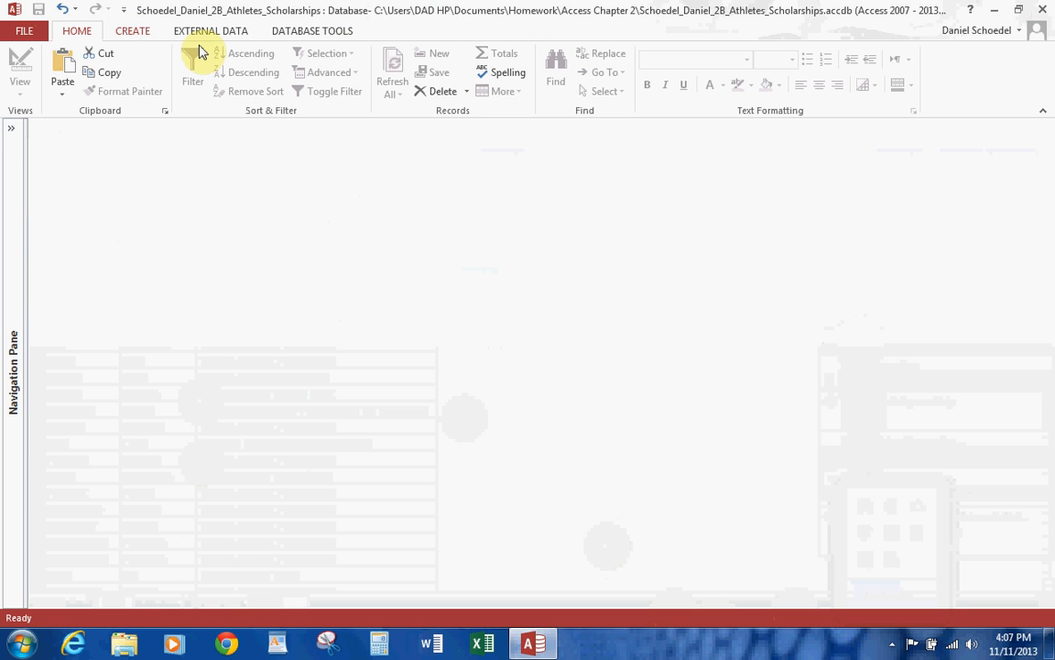
pyautogui.click(136, 33)
pyautogui.click(244, 84)
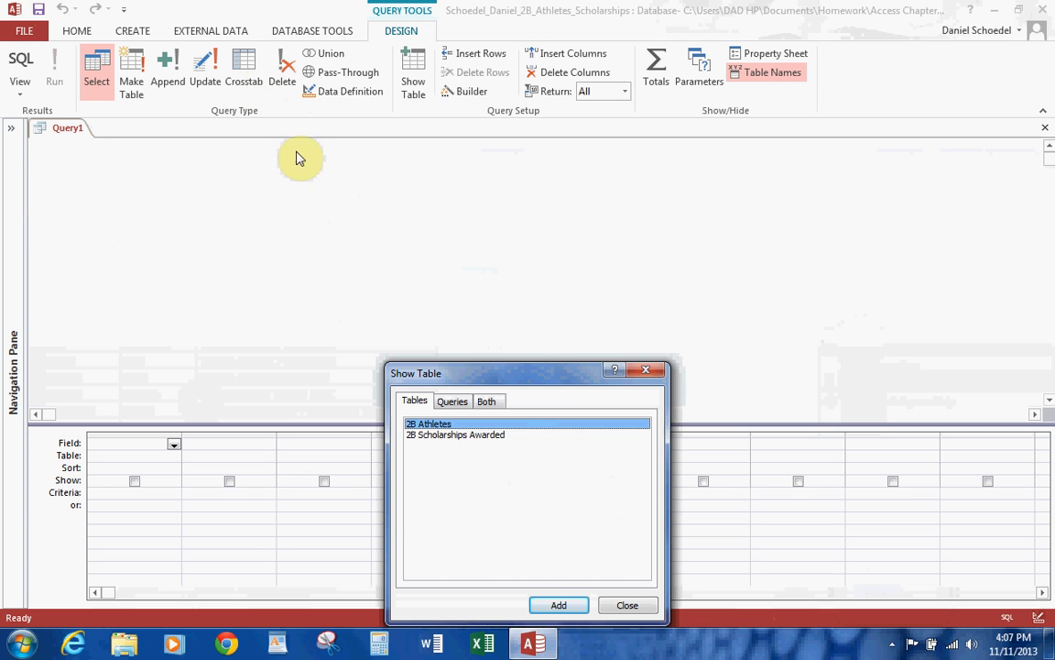
pyautogui.doubleClick(440, 436)
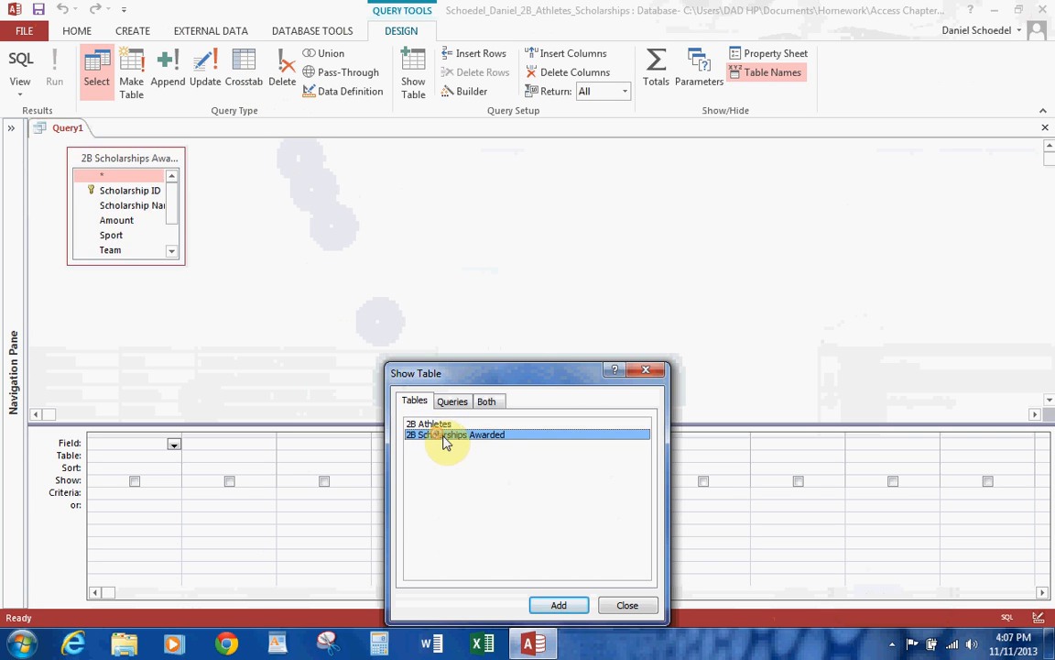
pyautogui.click(641, 607)
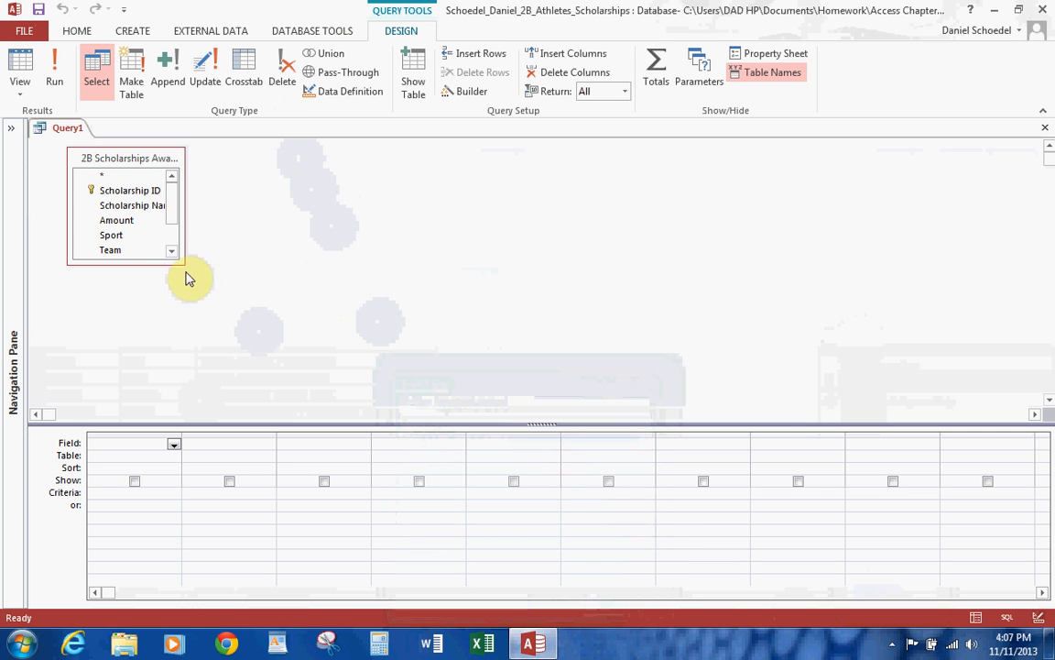
pyautogui.moveTo(183, 264); pyautogui.dragTo(375, 376)
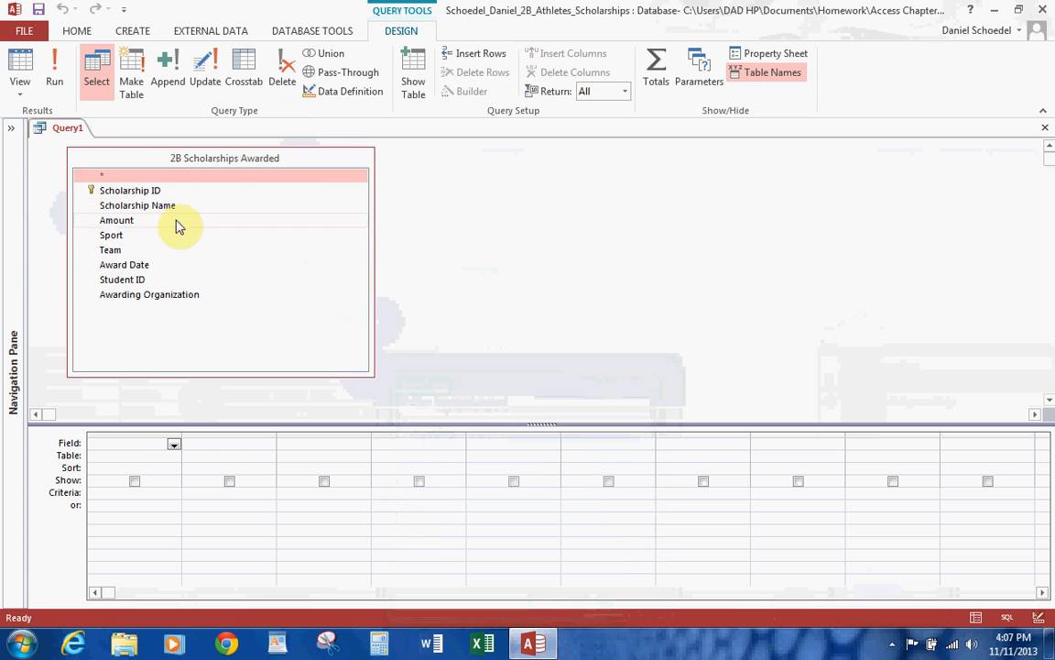
# Add Scholarship ID, Scholarship Name and Amount from 2B Scholarships Awarded to the query grid.
pyautogui.doubleClick(160, 194)
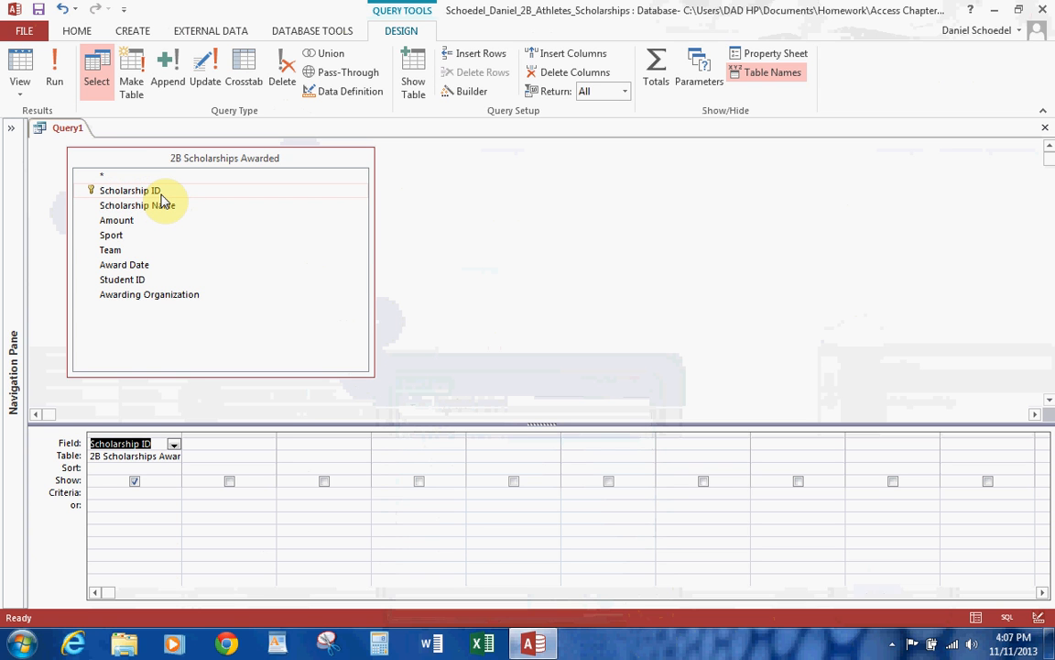
pyautogui.doubleClick(160, 204)
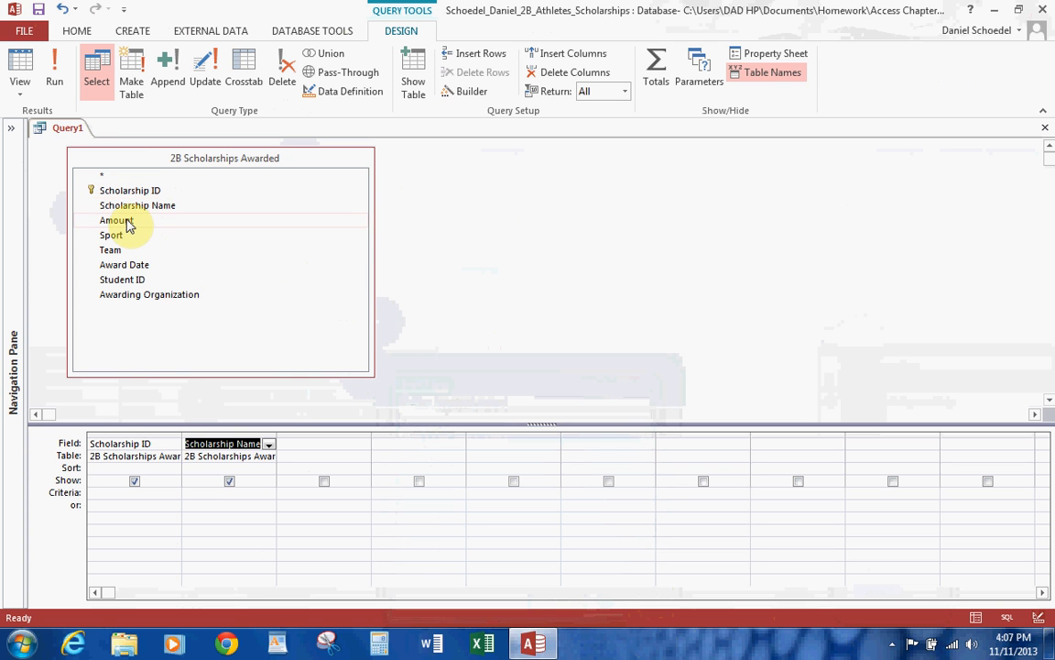
pyautogui.doubleClick(128, 220)
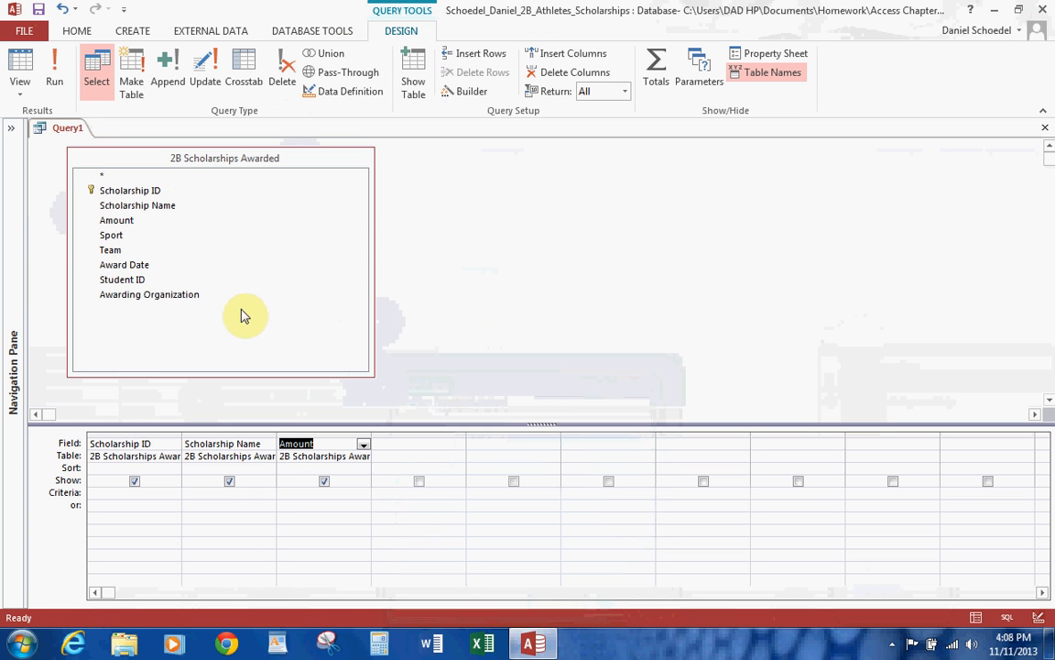
# Remove Scholarship ID from the query grid and put Student ID in as the first column instead.
pyautogui.click(145, 435)
pyautogui.press('Delete')
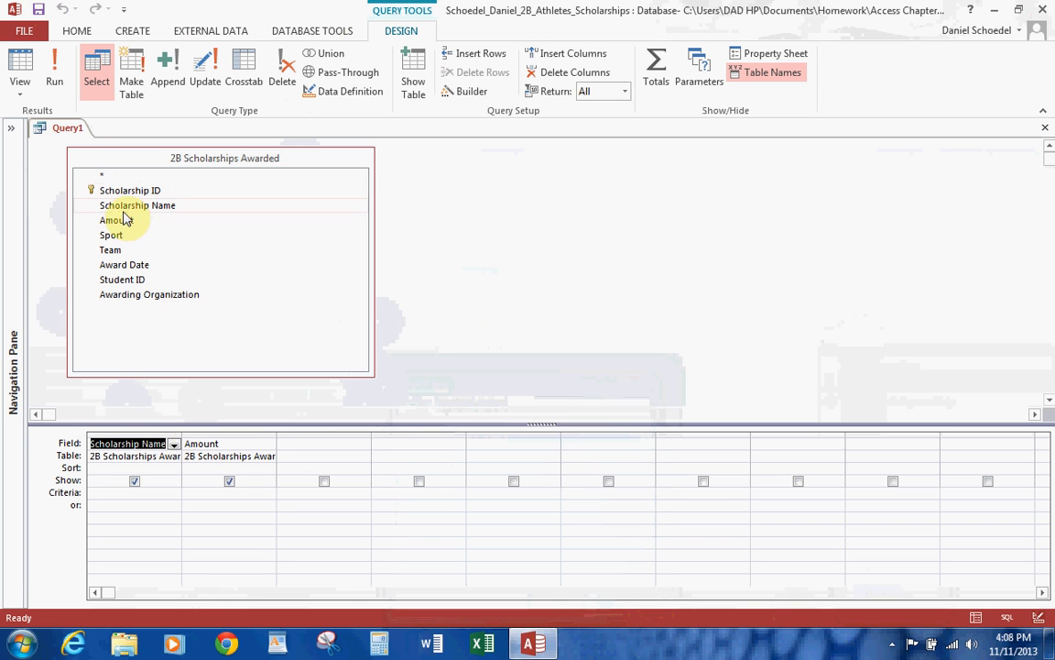
pyautogui.moveTo(122, 280); pyautogui.dragTo(350, 433)
pyautogui.click(342, 436)
pyautogui.moveTo(142, 451); pyautogui.dragTo(128, 447)
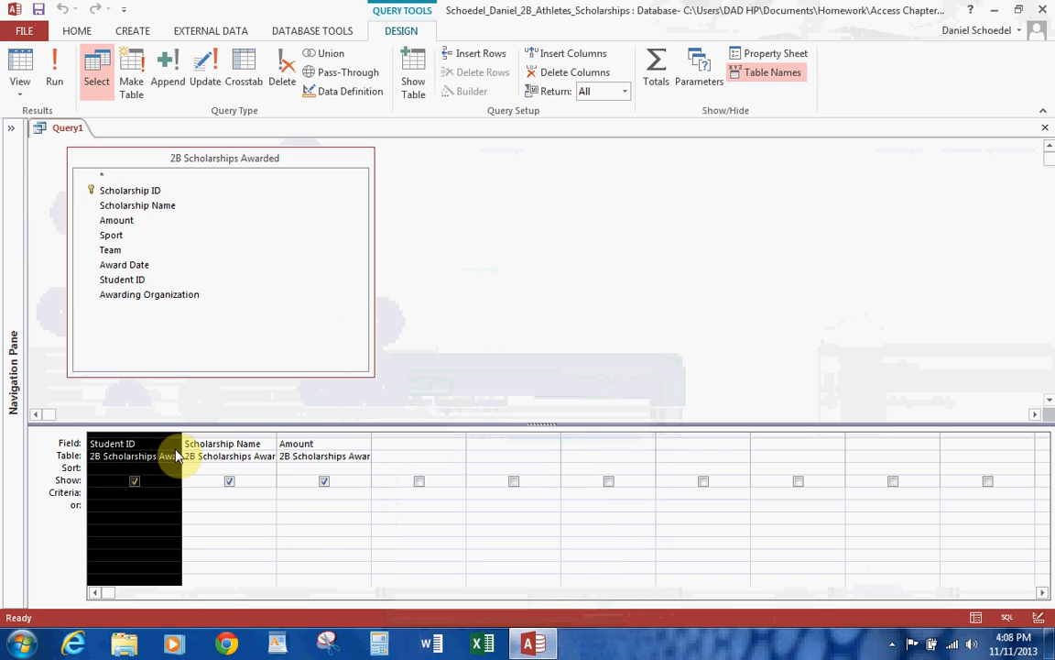
# Add the calculated field Alumni Donation: [Amount]*0.5 in the first empty column of the grid and run the query.
pyautogui.click(399, 440)
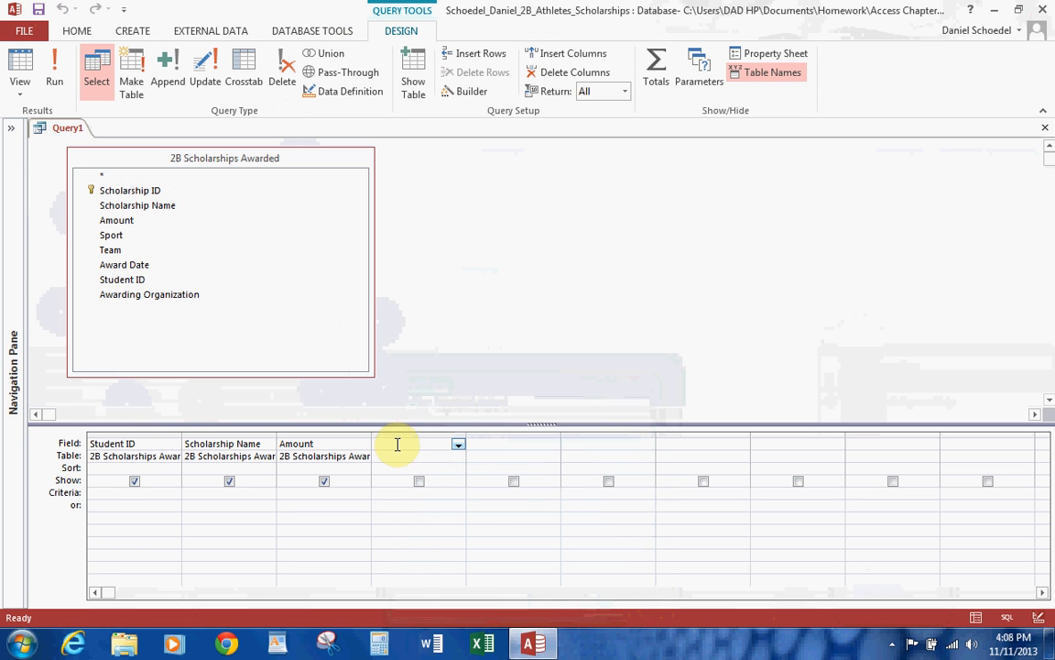
pyautogui.rightClick(396, 444)
pyautogui.click(445, 566)
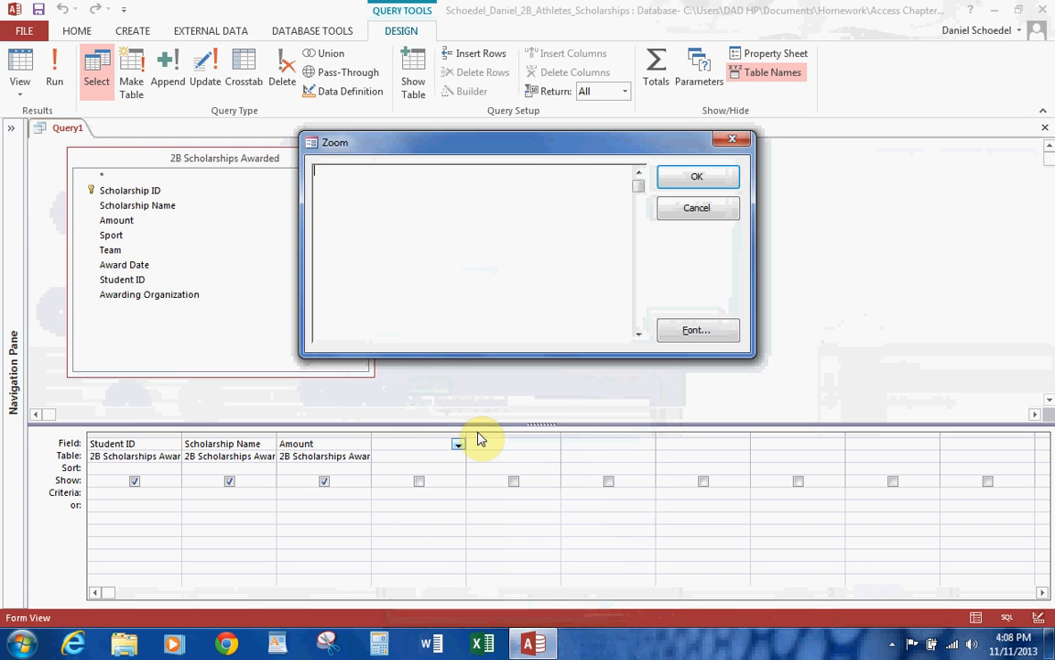
pyautogui.write('Alumni Donation:[')
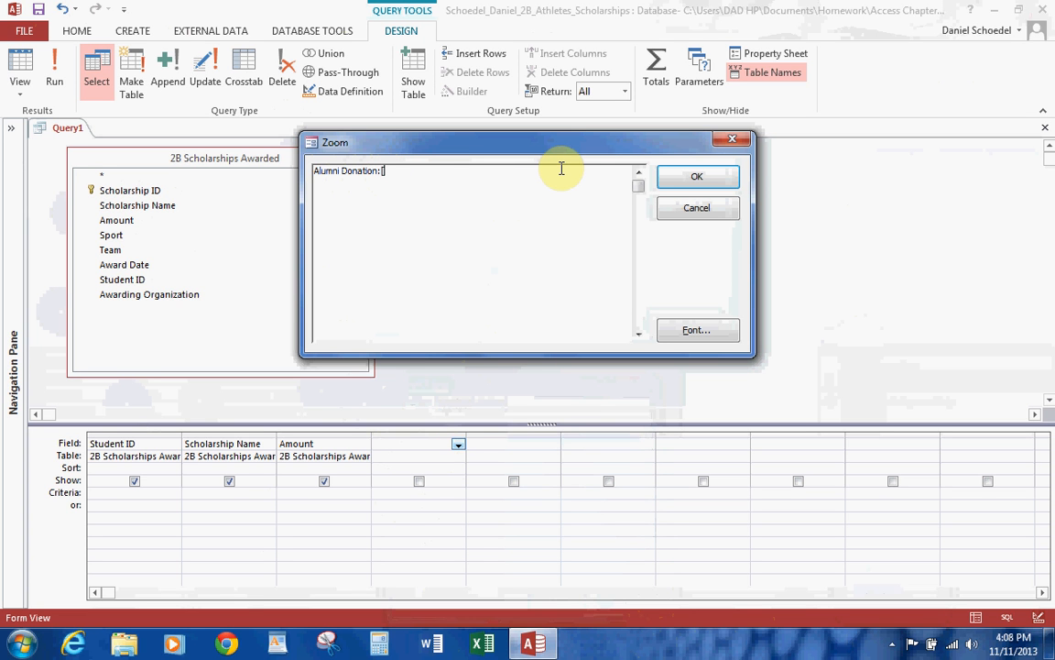
pyautogui.write('Amount] *0.5')
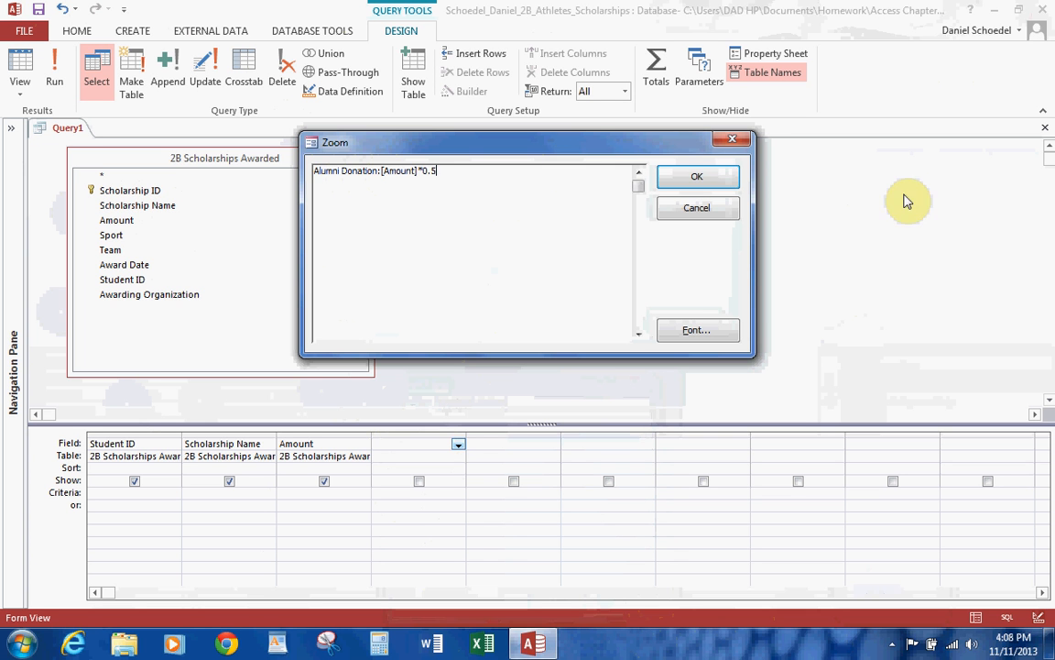
pyautogui.click(714, 177)
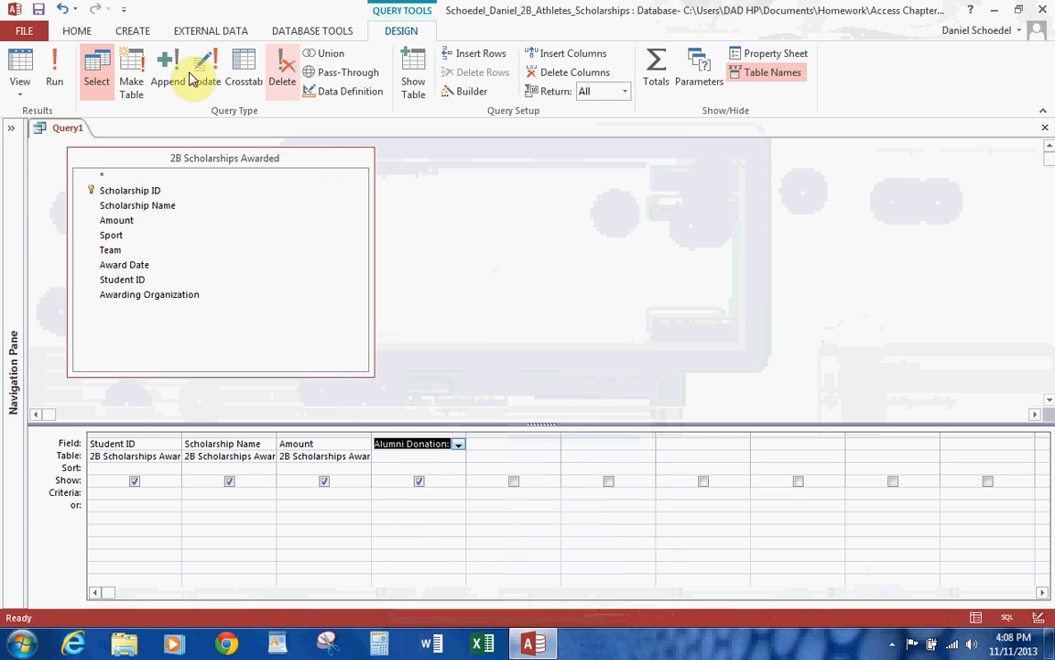
pyautogui.click(59, 62)
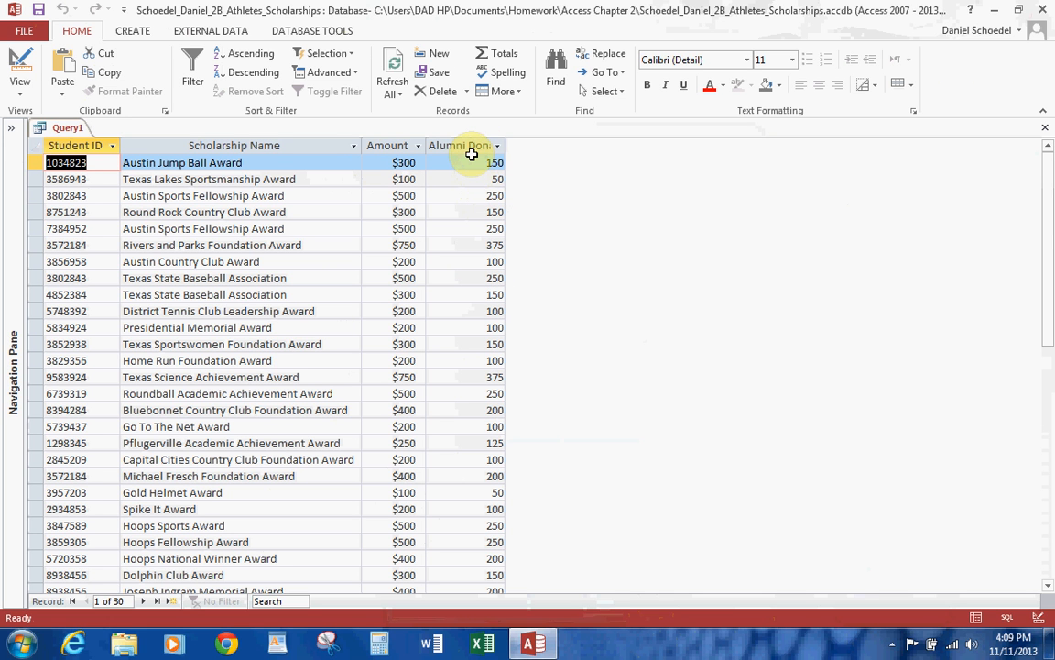
# Return to the query design and begin a calculated field named Total Scholarship: in the empty column after Alumni Donation.
pyautogui.click(20, 66)
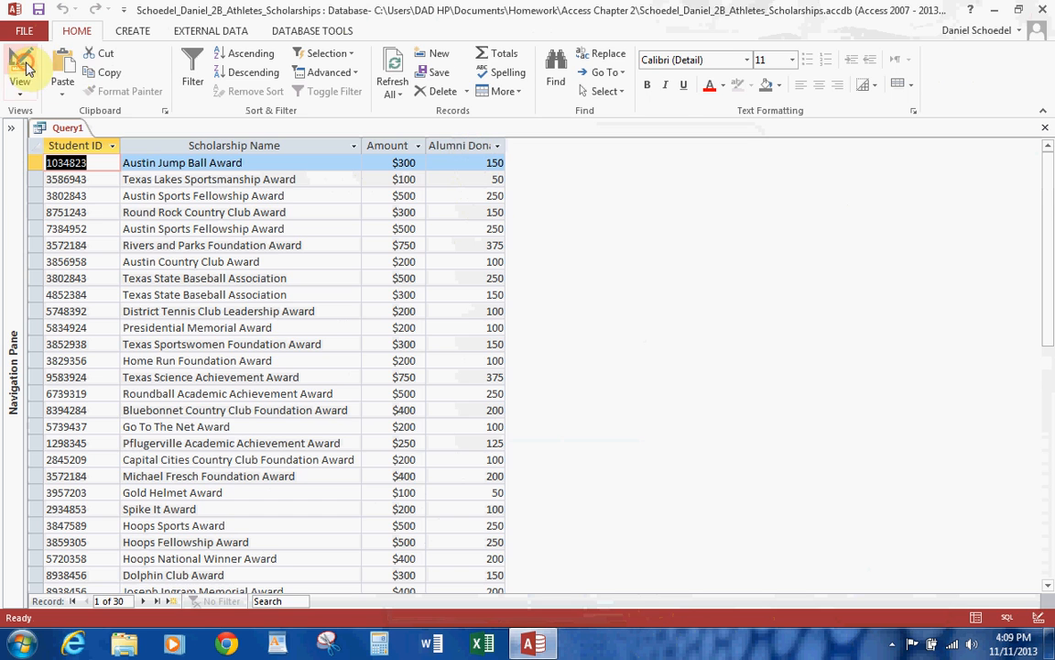
pyautogui.rightClick(486, 443)
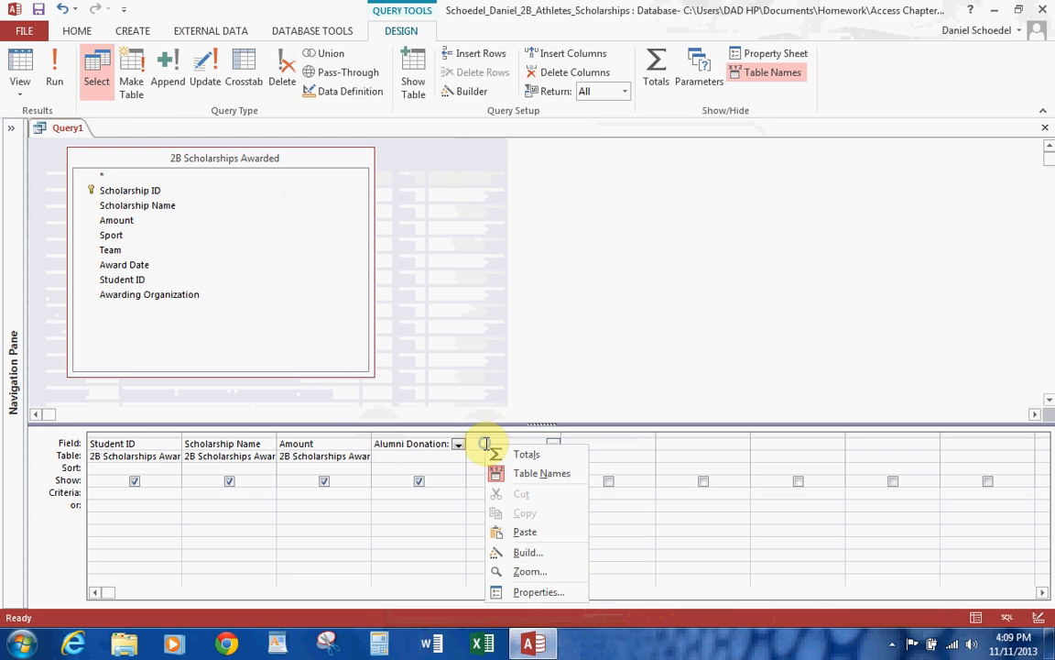
pyautogui.click(536, 571)
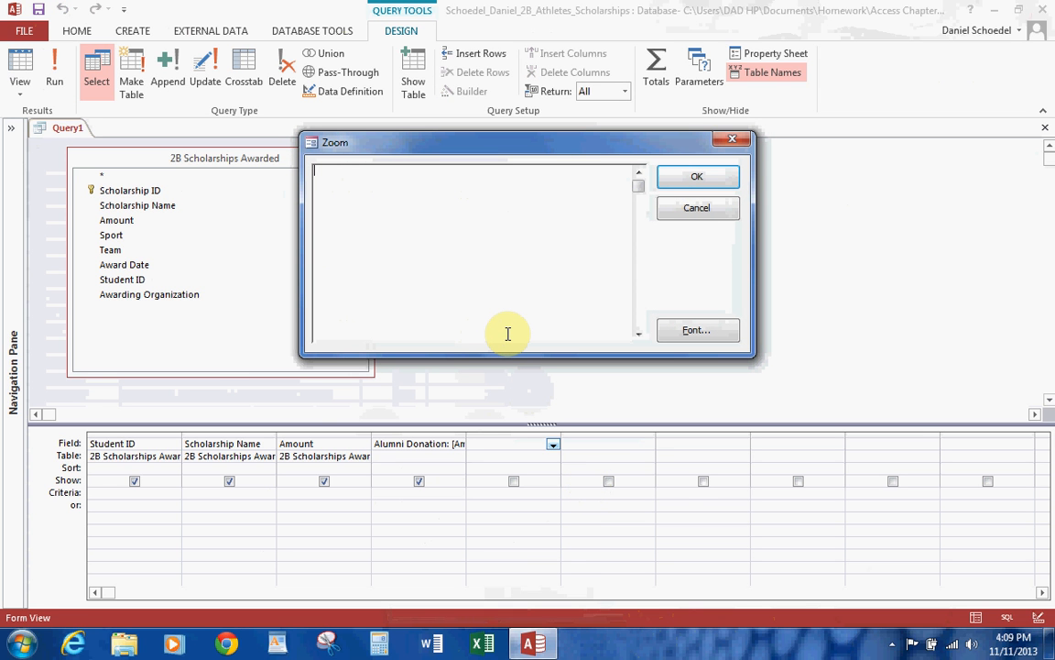
pyautogui.write('Total Scholarshi')
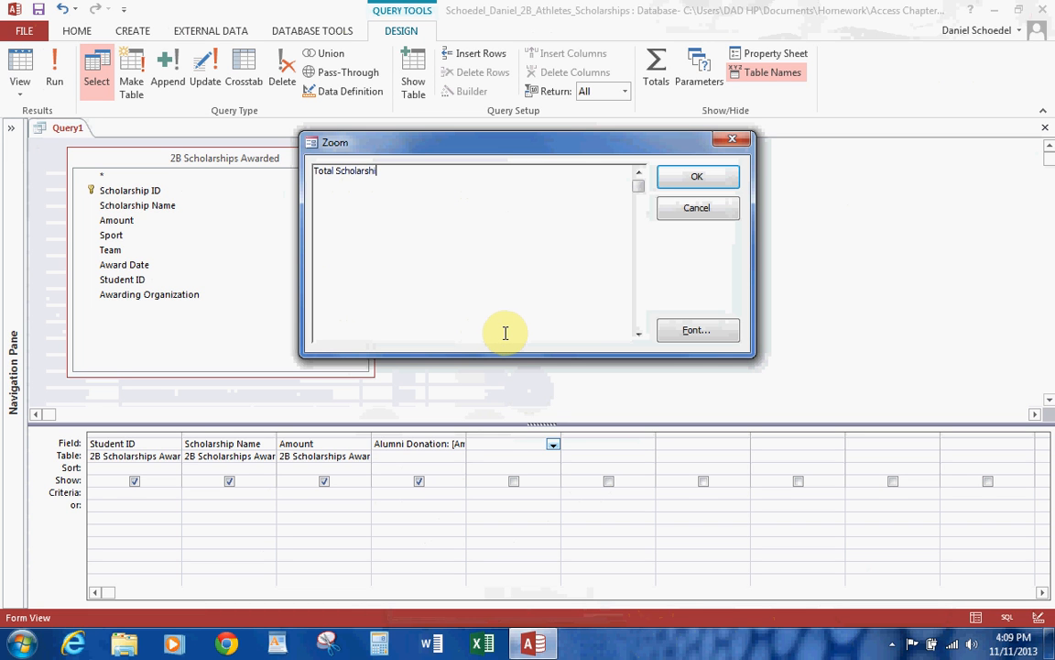
pyautogui.write('p:[amount] +[alumni donation')
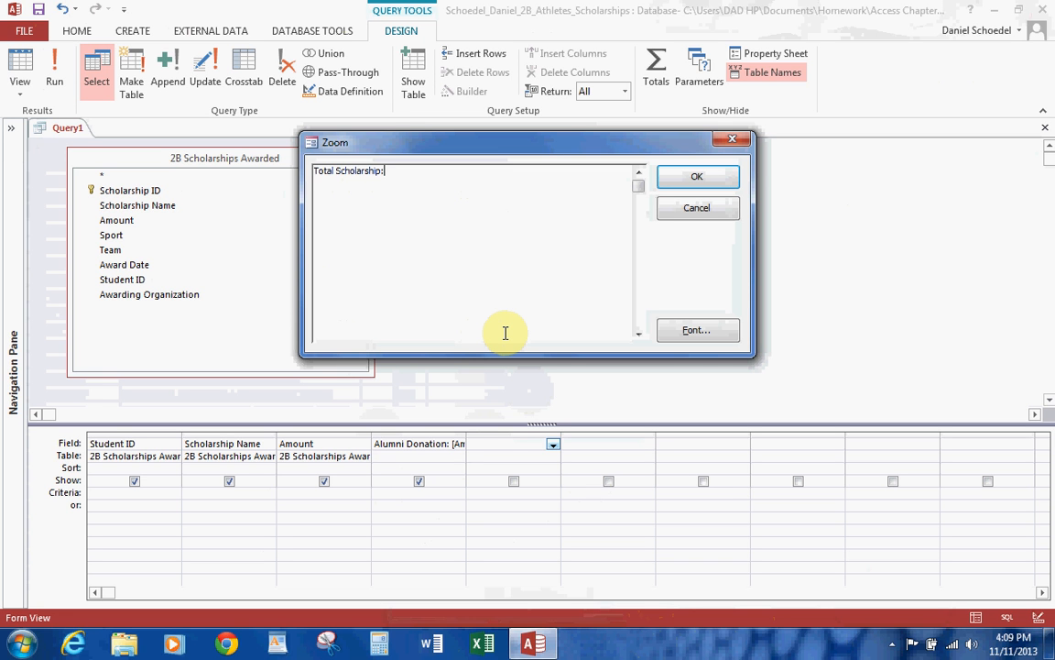
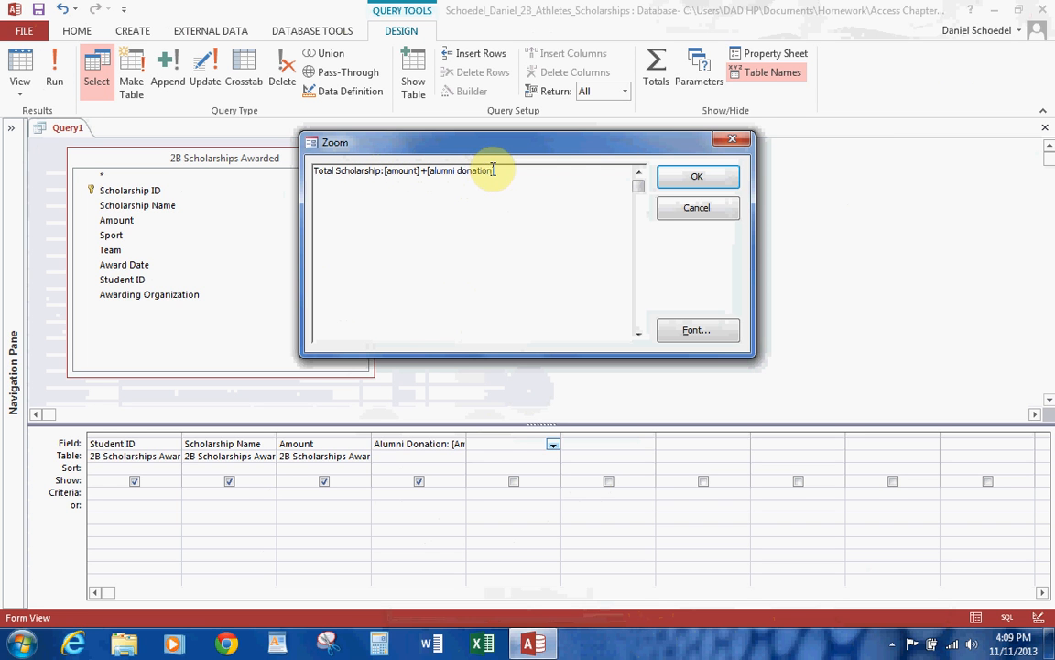
# Complete the calculated field Total Scholarship:[amount]+[alumni donation] and run the query.
pyautogui.click(698, 175)
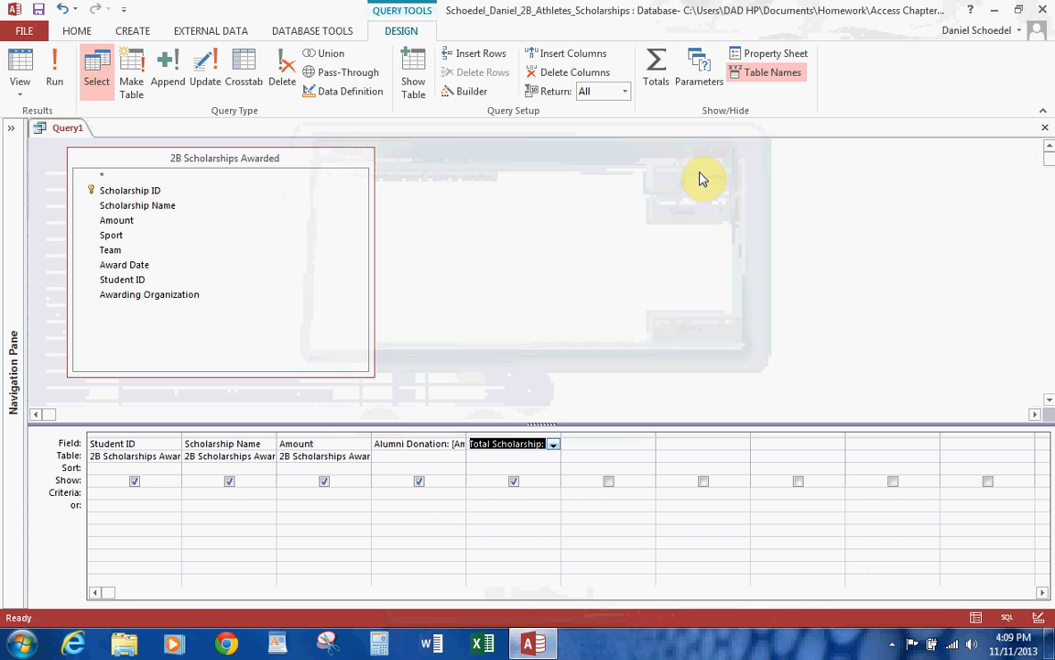
pyautogui.click(55, 71)
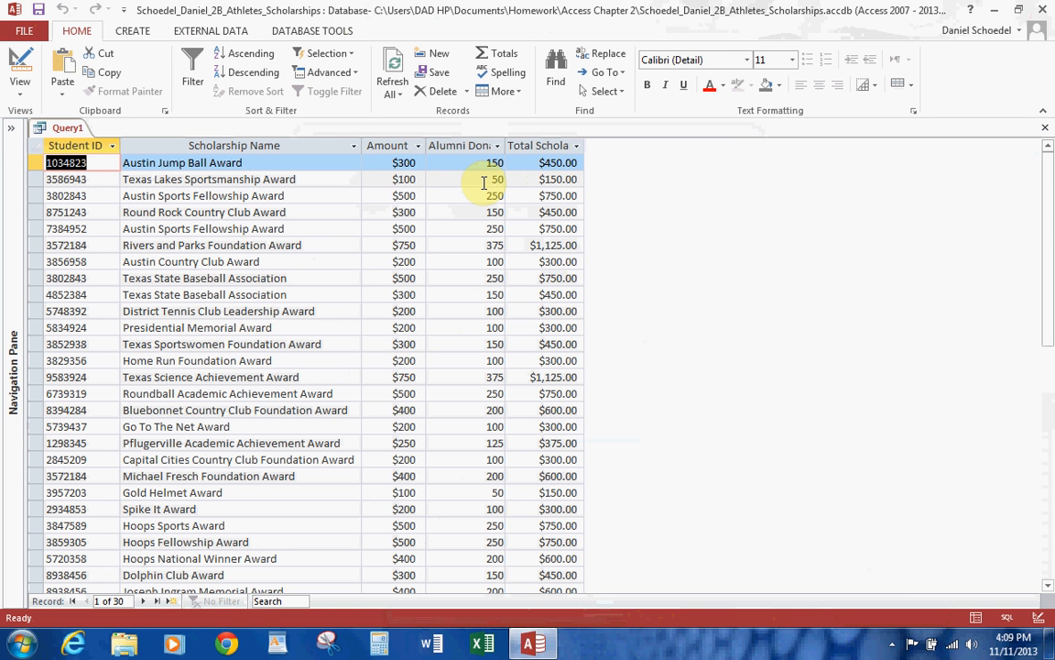
# Return to the query design and format the Alumni Donation field as Currency with 0 decimal places.
pyautogui.click(19, 69)
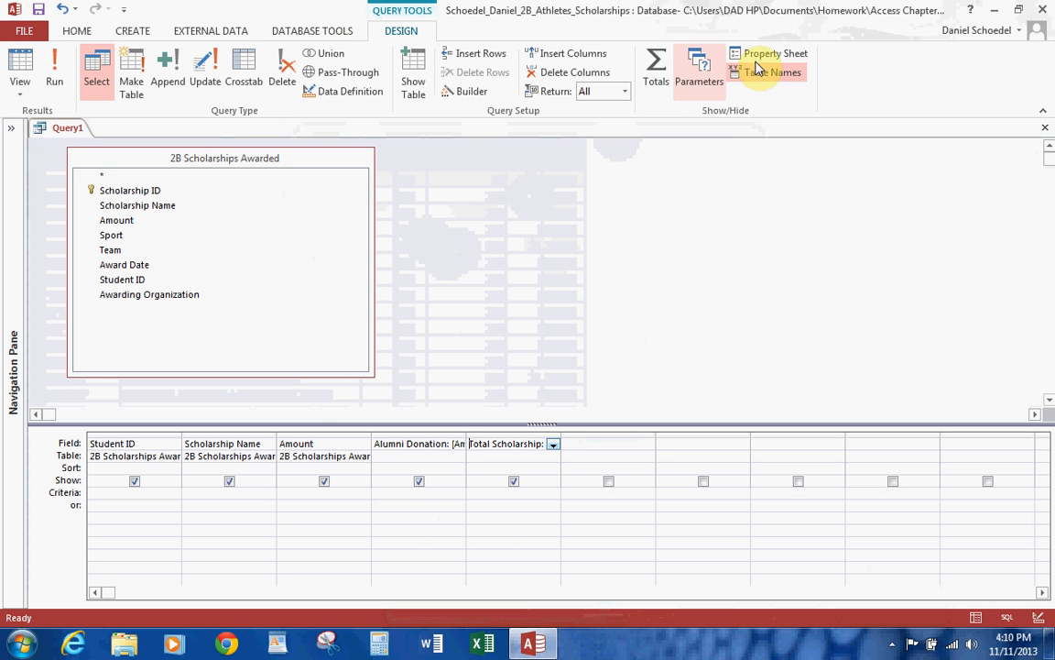
pyautogui.click(763, 57)
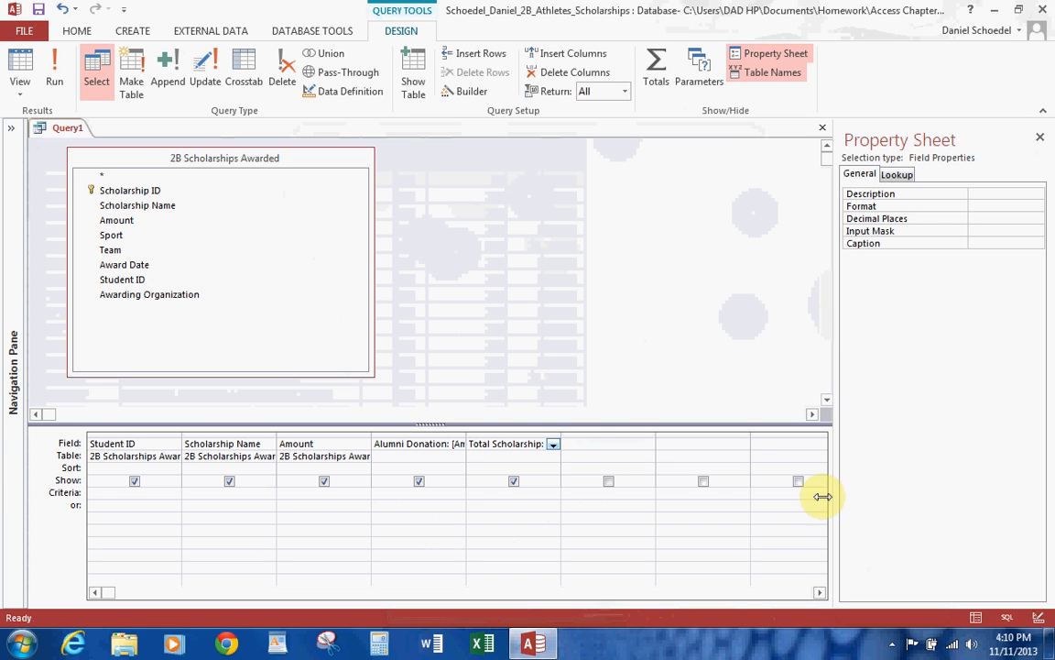
pyautogui.click(427, 449)
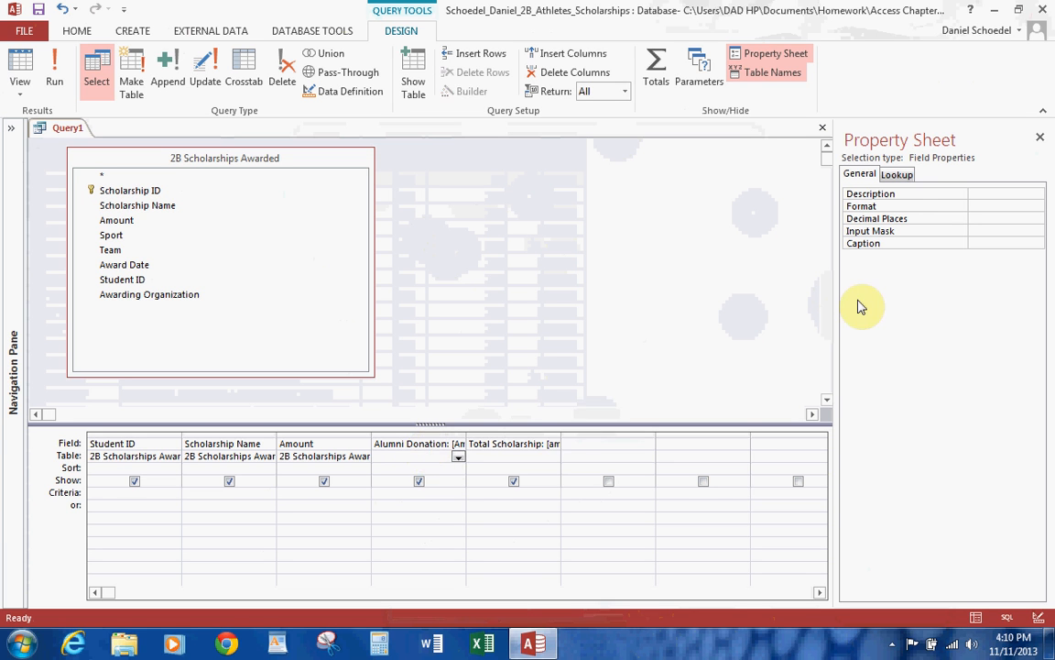
pyautogui.click(1024, 204)
pyautogui.click(1034, 205)
pyautogui.click(1000, 230)
pyautogui.click(1036, 218)
pyautogui.click(990, 242)
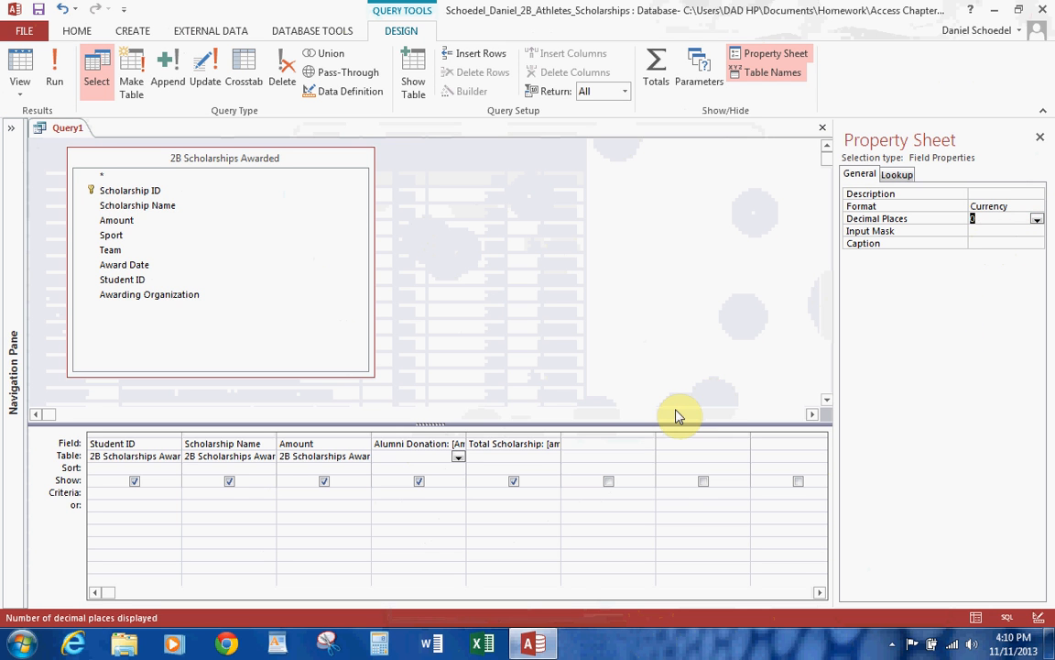
# Set the Total Scholarship field to 0 decimal places, close its properties and run the query.
pyautogui.click(521, 442)
pyautogui.click(1020, 218)
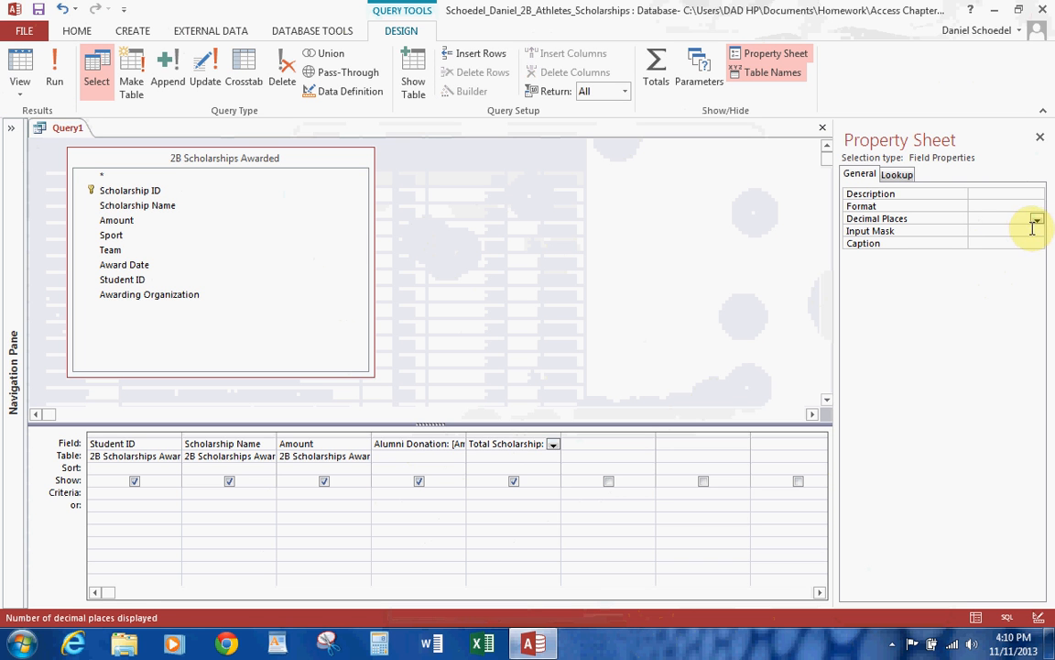
pyautogui.click(1037, 220)
pyautogui.click(994, 241)
pyautogui.click(1040, 139)
pyautogui.click(56, 69)
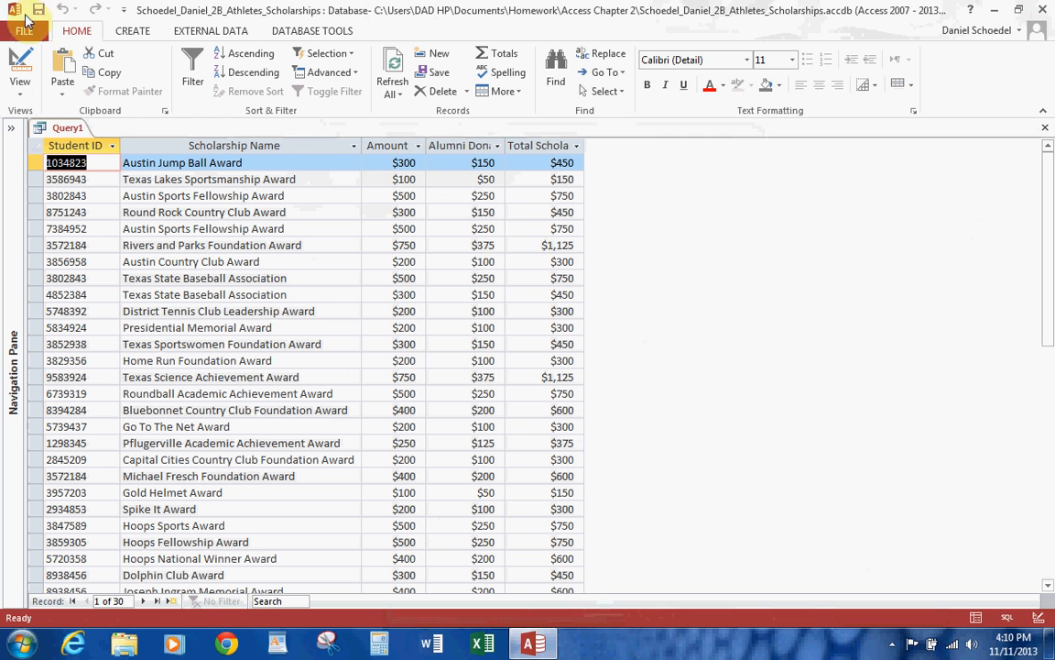
# Save the query as 2B Alumni Donations Query.
pyautogui.click(39, 7)
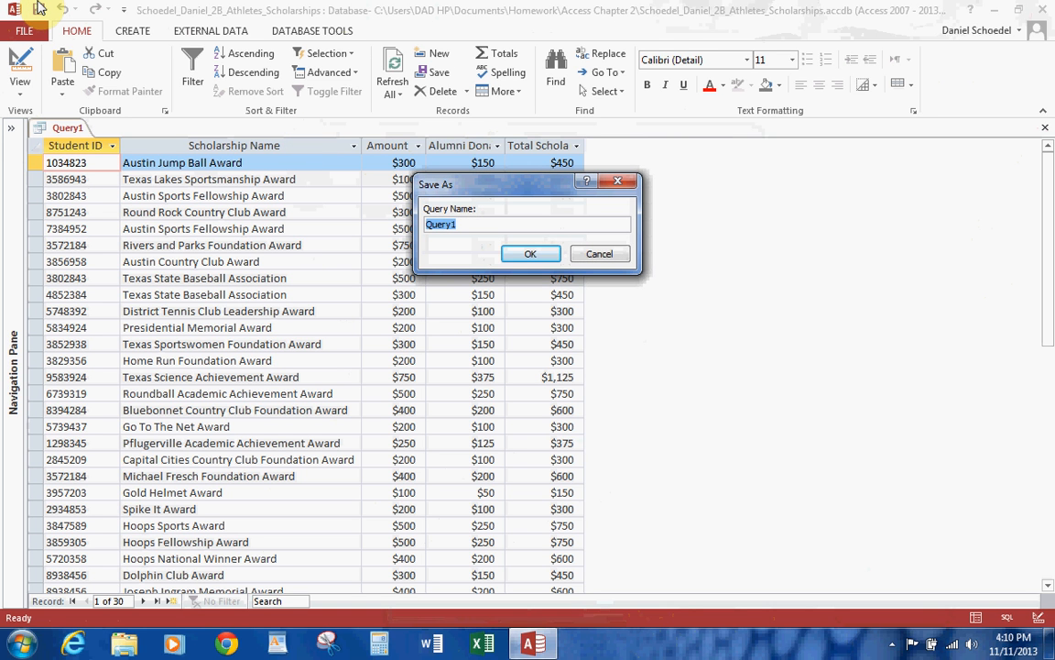
pyautogui.write('2B Alumni Donations')
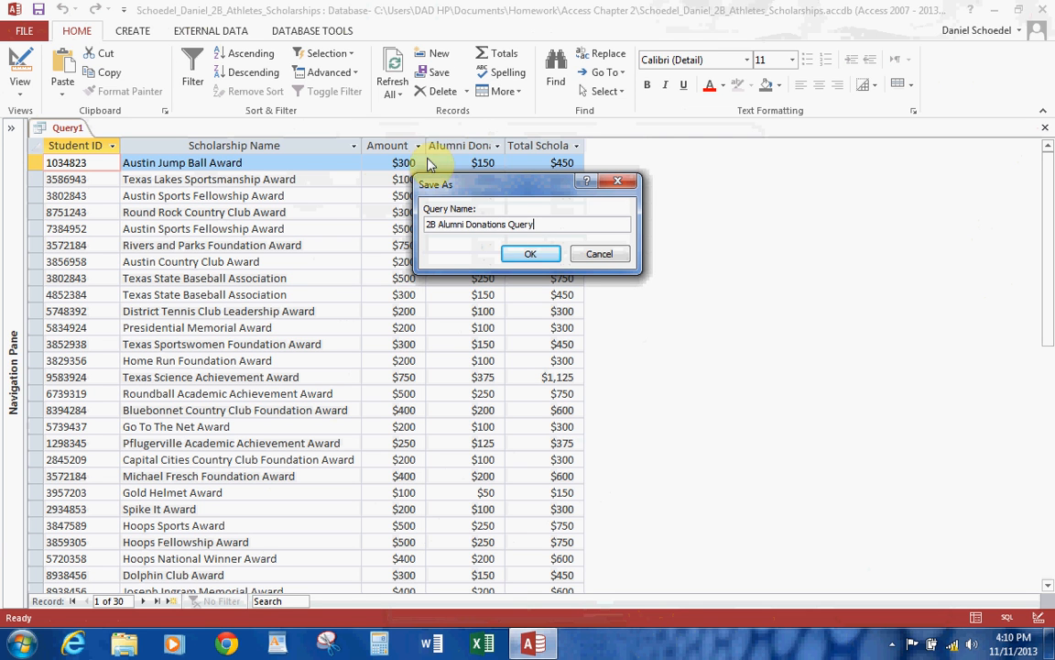
pyautogui.click(529, 253)
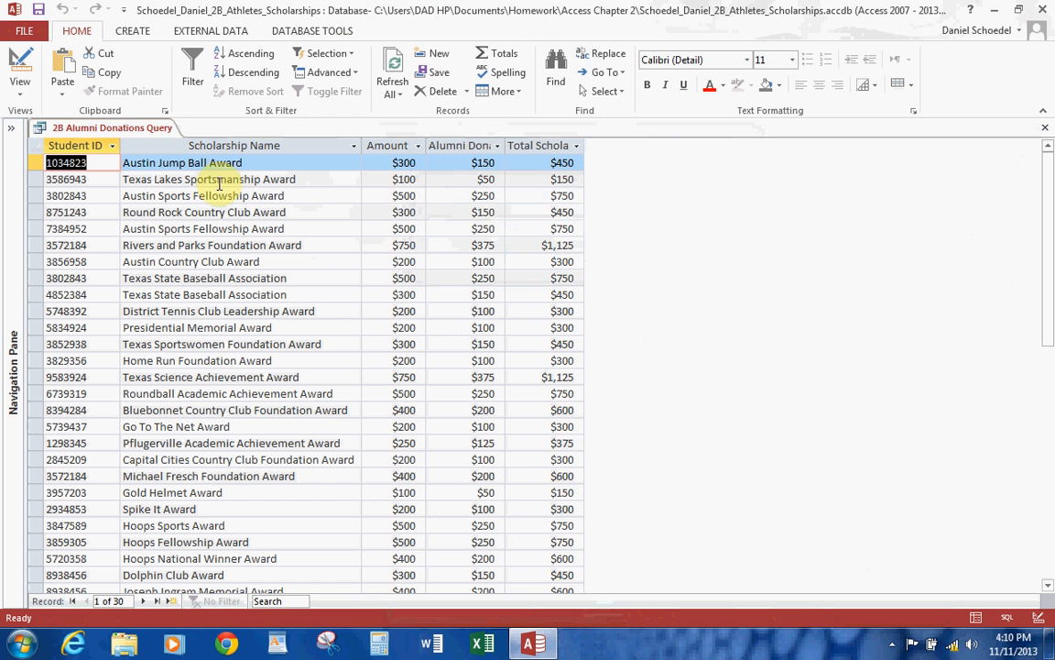
# Fit all datasheet columns to their contents, then save and close the query.
pyautogui.click(35, 145)
pyautogui.doubleClick(504, 146)
pyautogui.click(39, 9)
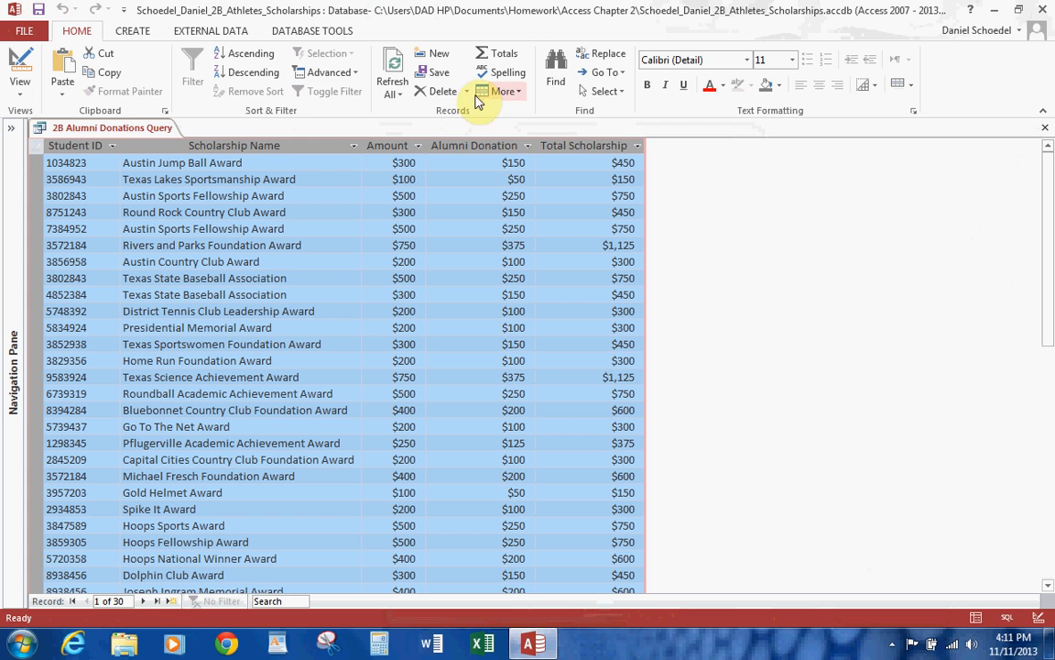
pyautogui.click(1047, 128)
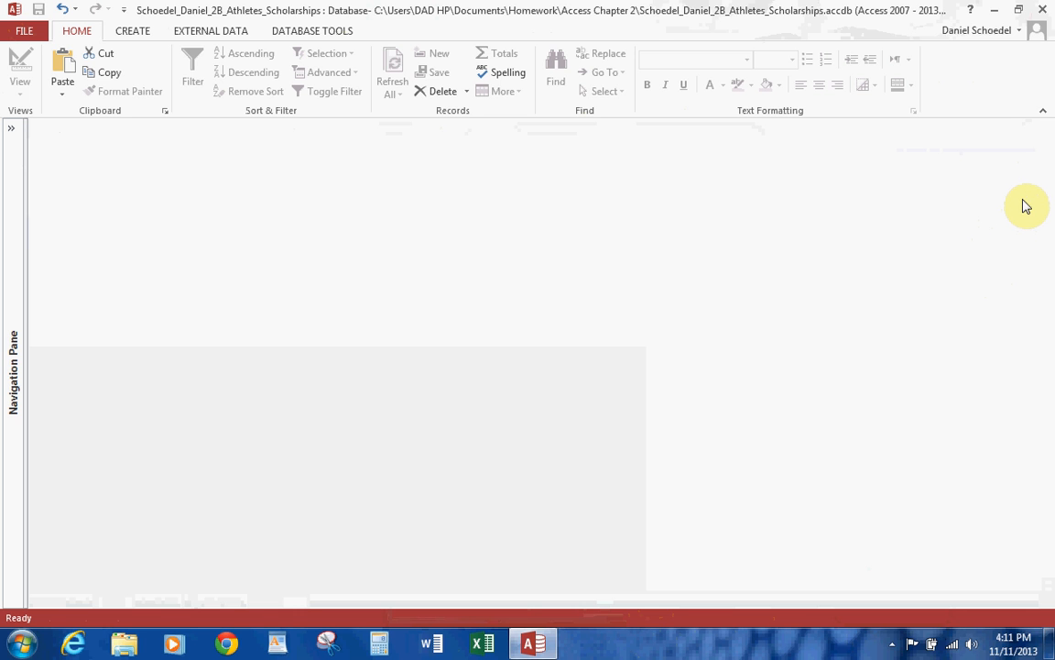
# Create a new query in design view from 2B Scholarships Awarded and enlarge its field list to show all fields.
pyautogui.click(134, 27)
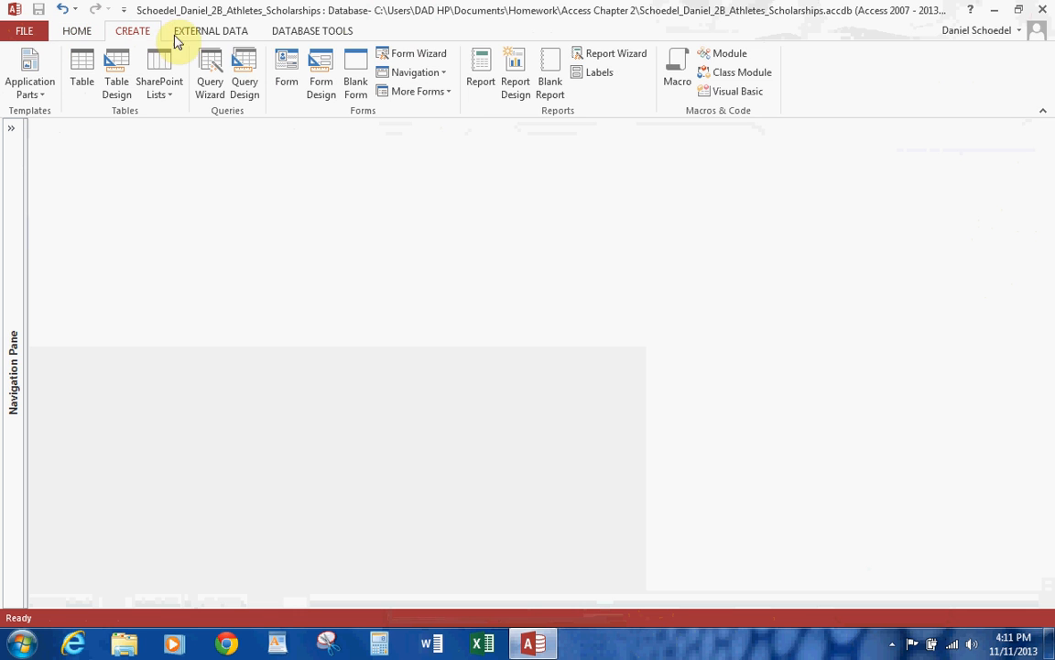
pyautogui.click(248, 68)
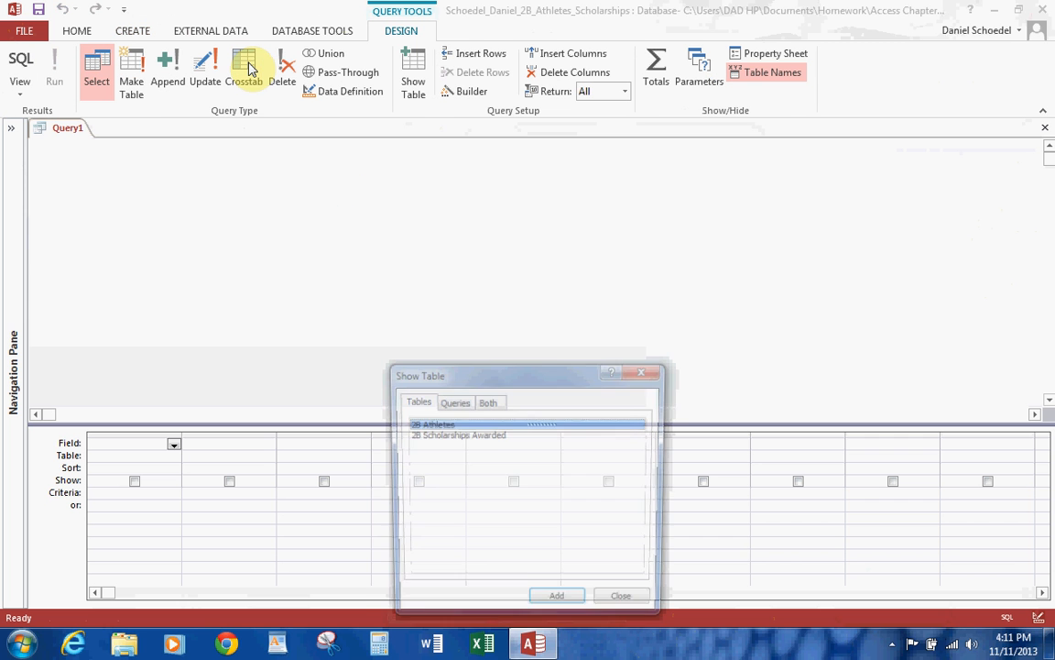
pyautogui.doubleClick(461, 436)
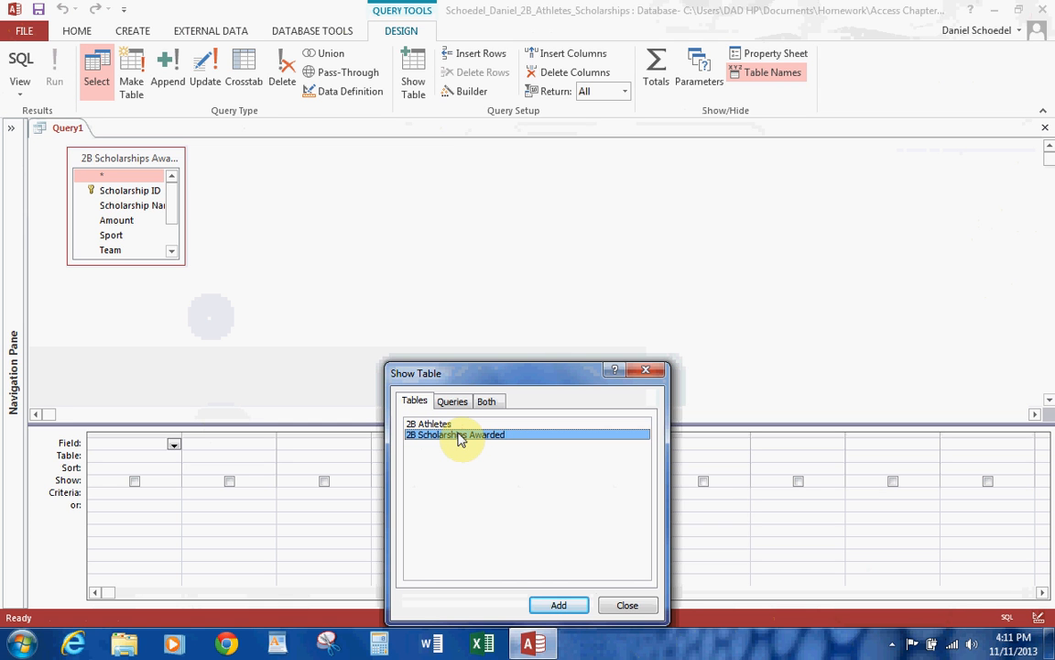
pyautogui.click(639, 605)
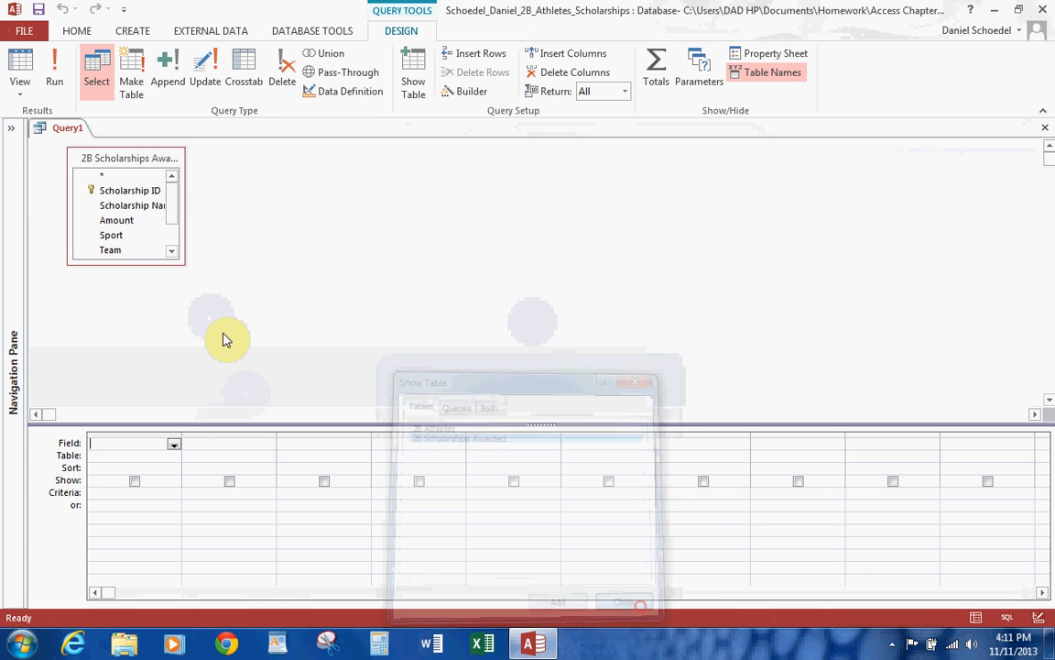
pyautogui.moveTo(183, 264); pyautogui.dragTo(287, 328)
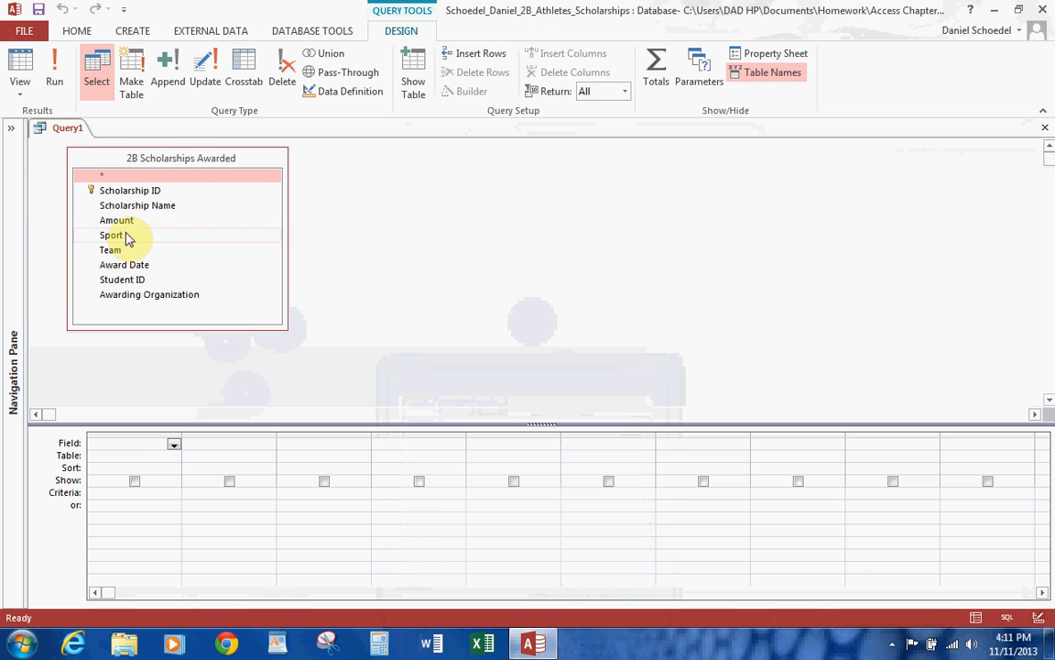
# Add Amount to the query grid and turn on the Total row.
pyautogui.click(127, 221)
pyautogui.doubleClick(126, 223)
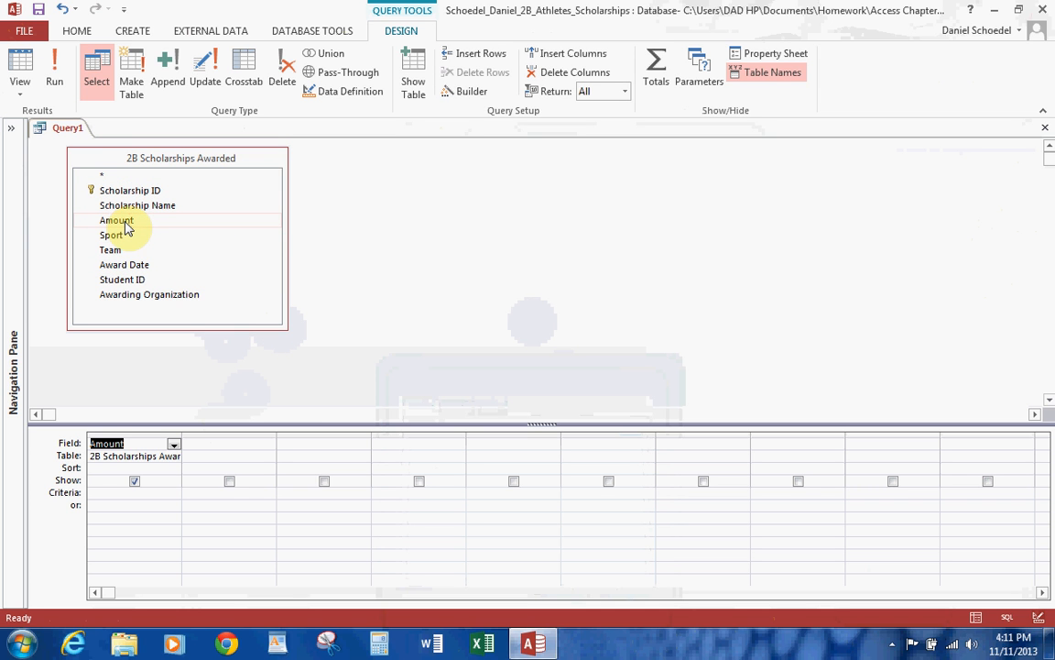
pyautogui.click(652, 68)
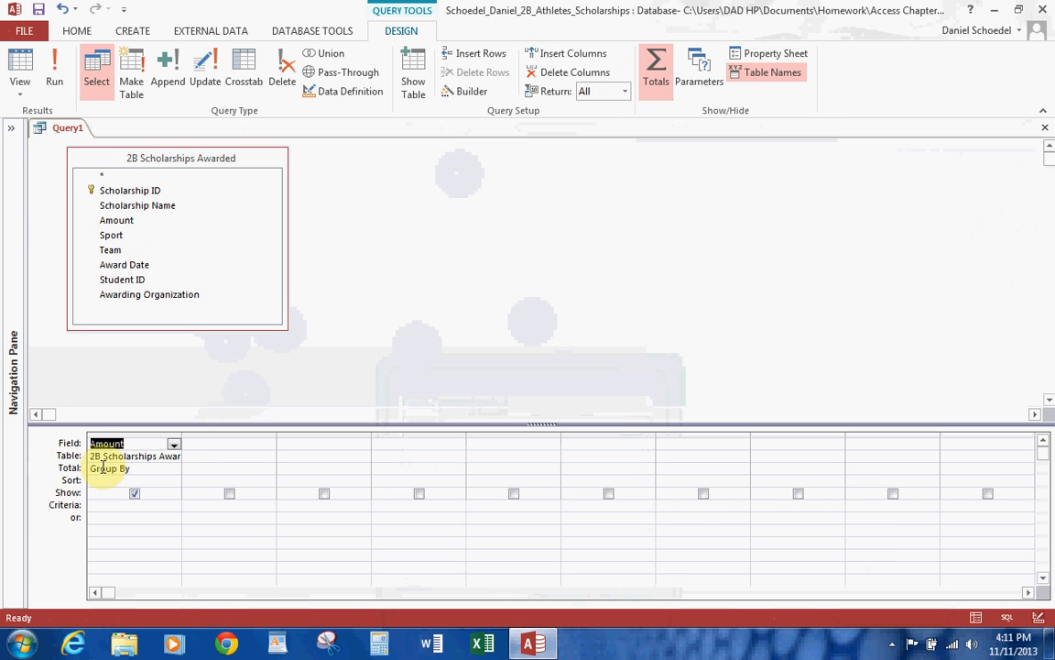
# Set the Amount column's total to Avg and run the query.
pyautogui.click(167, 469)
pyautogui.click(173, 471)
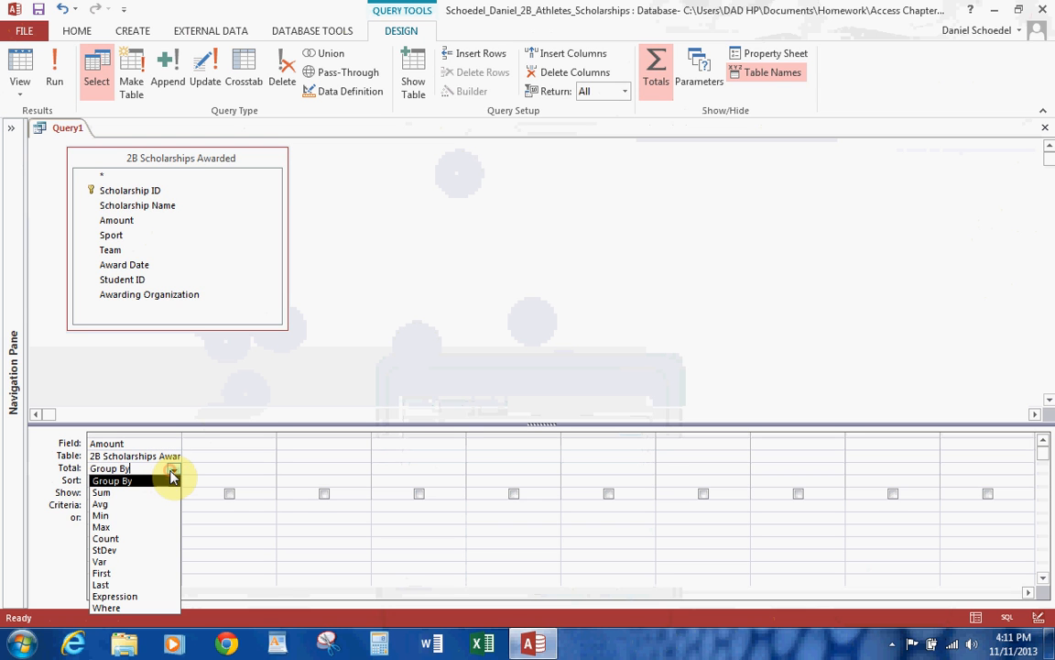
pyautogui.click(129, 505)
pyautogui.click(54, 72)
# Return to the design, change the Amount column's total to Min and run the query.
pyautogui.click(20, 74)
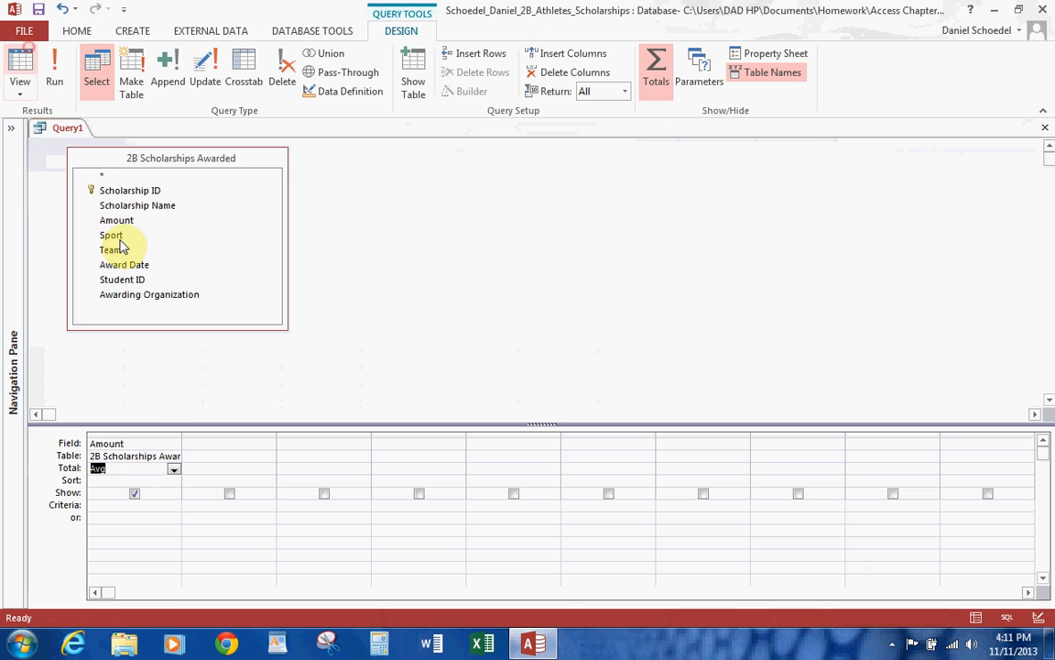
pyautogui.click(174, 472)
pyautogui.click(127, 507)
pyautogui.click(174, 469)
pyautogui.click(119, 516)
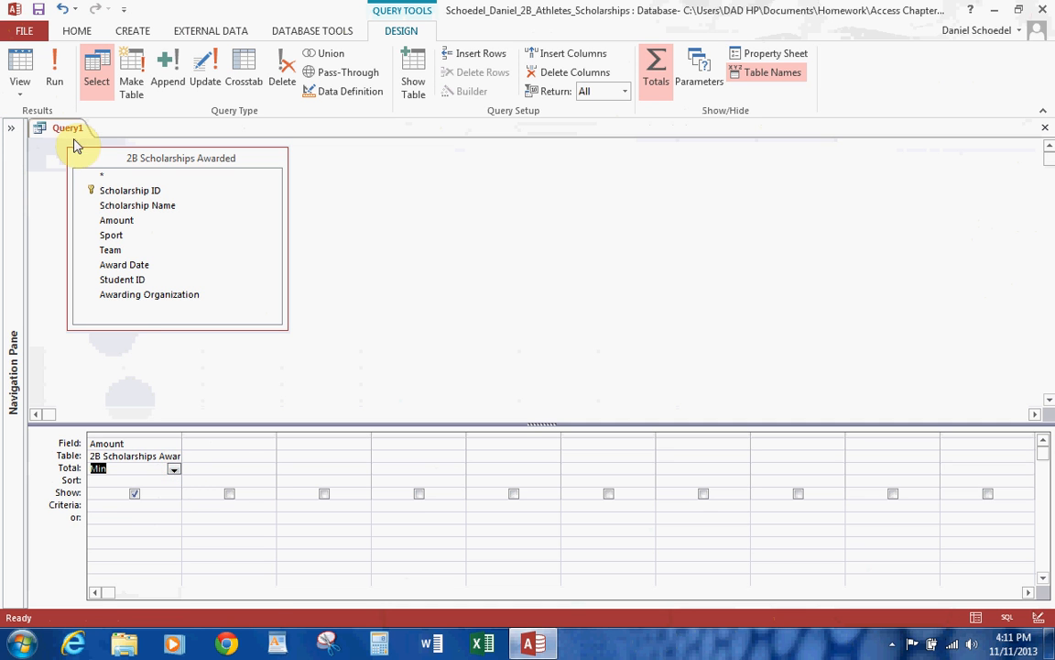
pyautogui.click(52, 73)
# Return to the design, change the Amount column's total to Max and run the query.
pyautogui.click(27, 63)
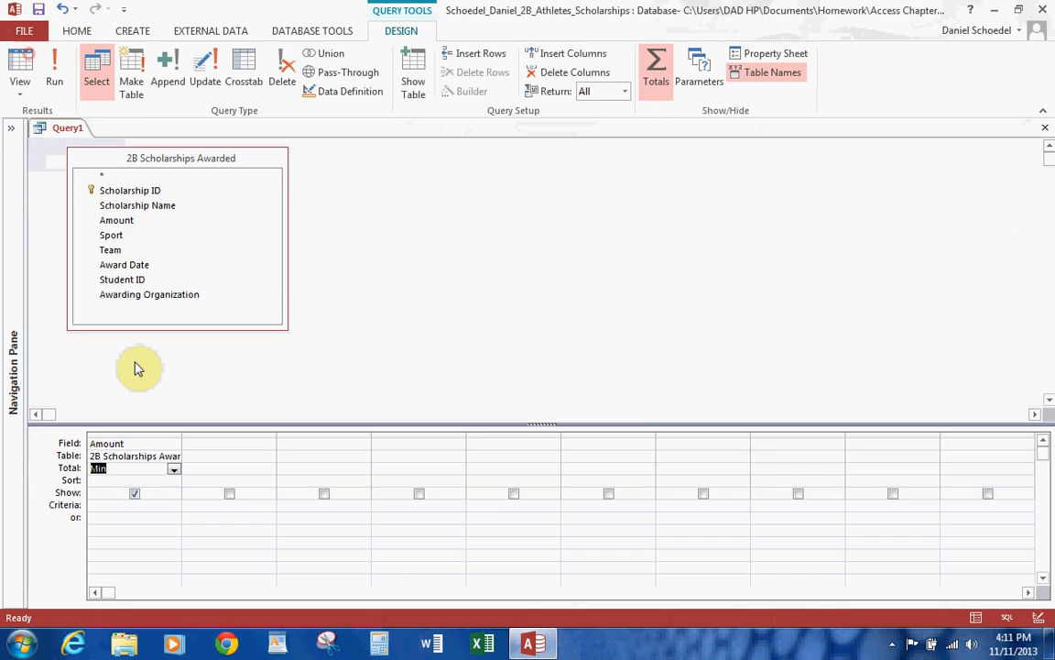
pyautogui.click(174, 471)
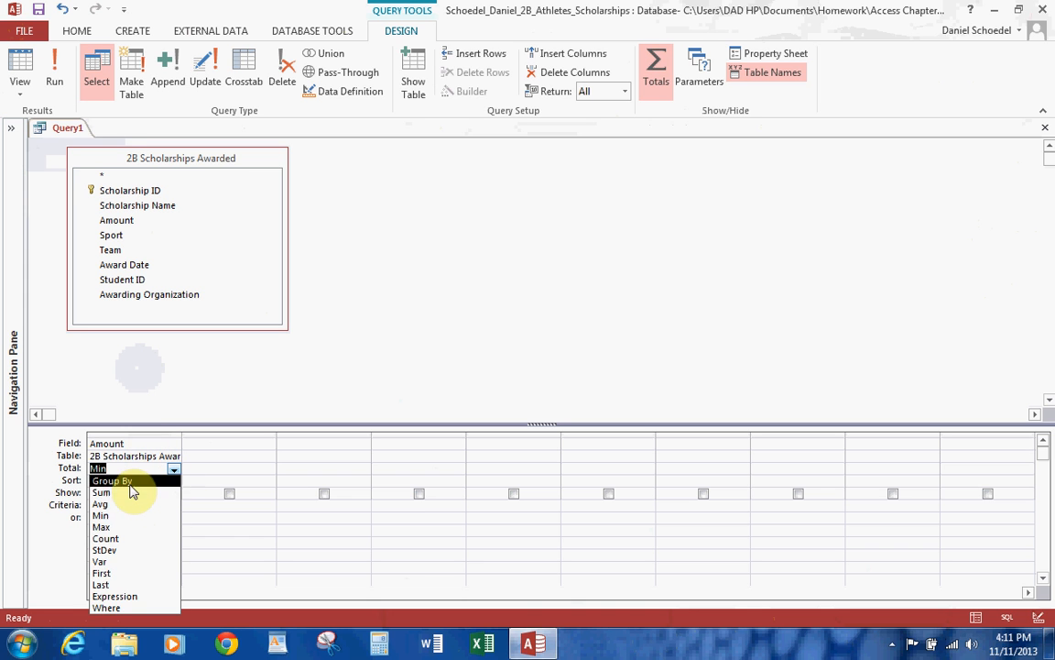
pyautogui.click(112, 526)
pyautogui.click(53, 73)
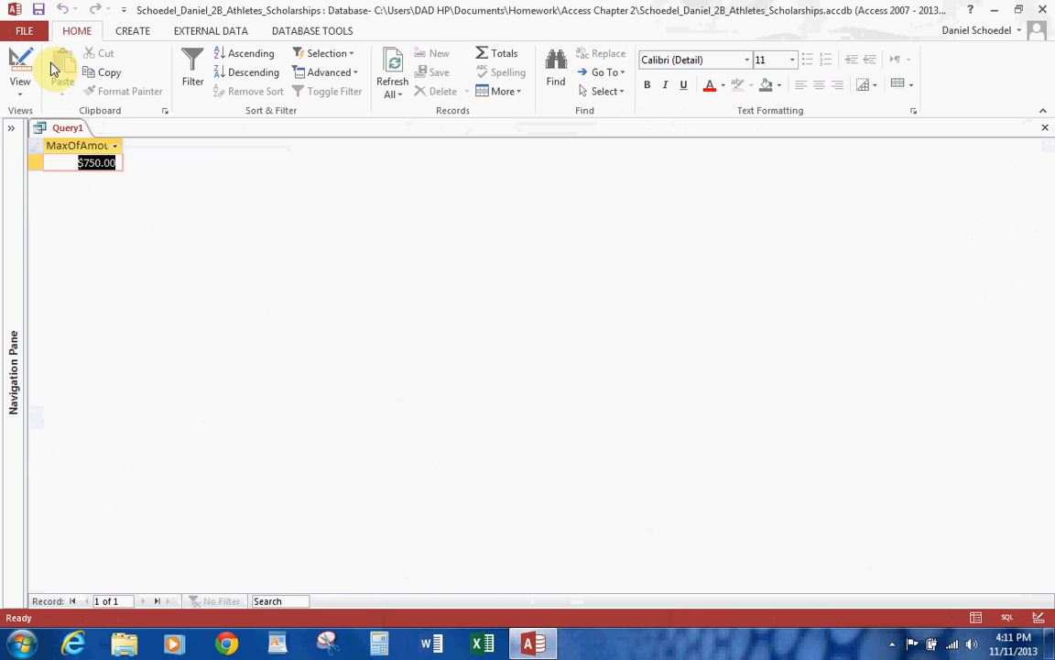
# Return to the design, change the Amount column's total to Sum and run the query.
pyautogui.click(24, 60)
pyautogui.click(174, 469)
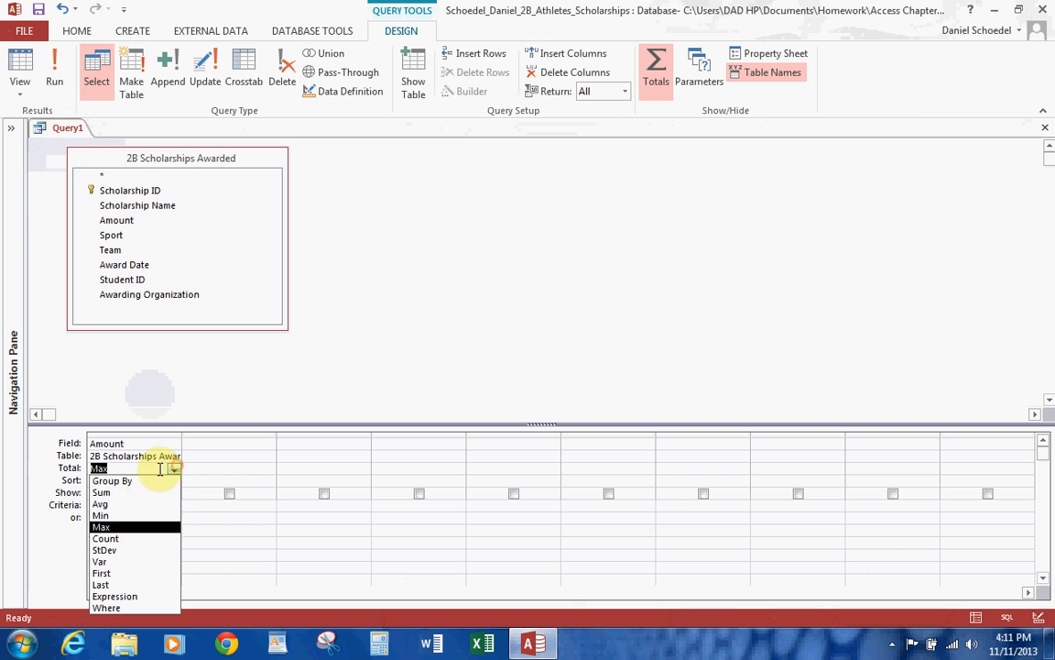
pyautogui.click(128, 488)
pyautogui.click(55, 64)
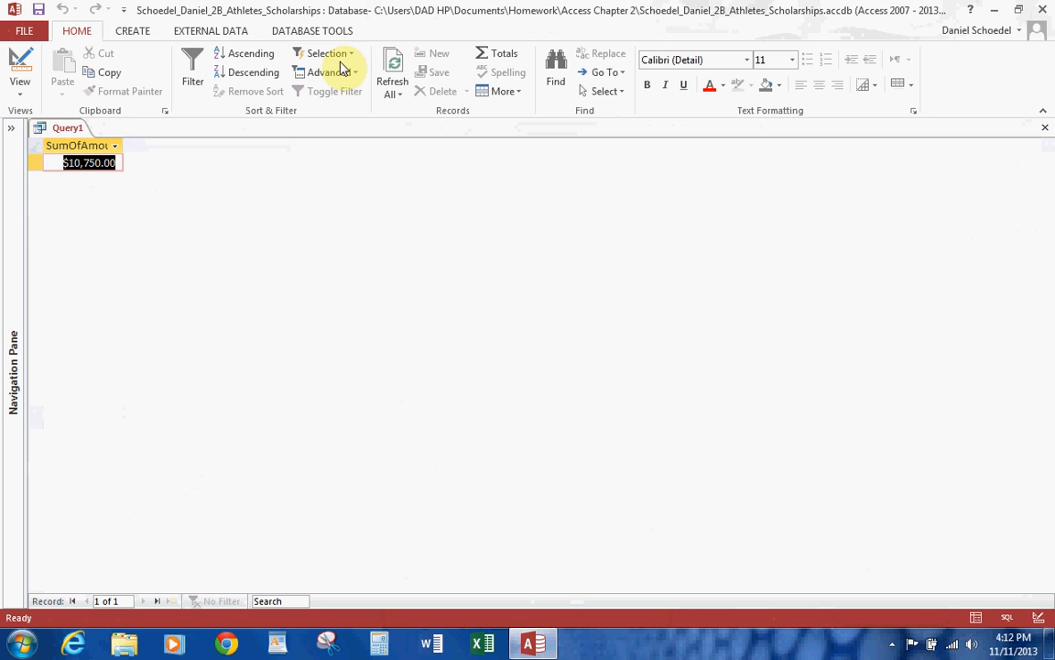
# Add Student ID as the first column before Amount, grouping the sum by student, and run the query.
pyautogui.click(22, 74)
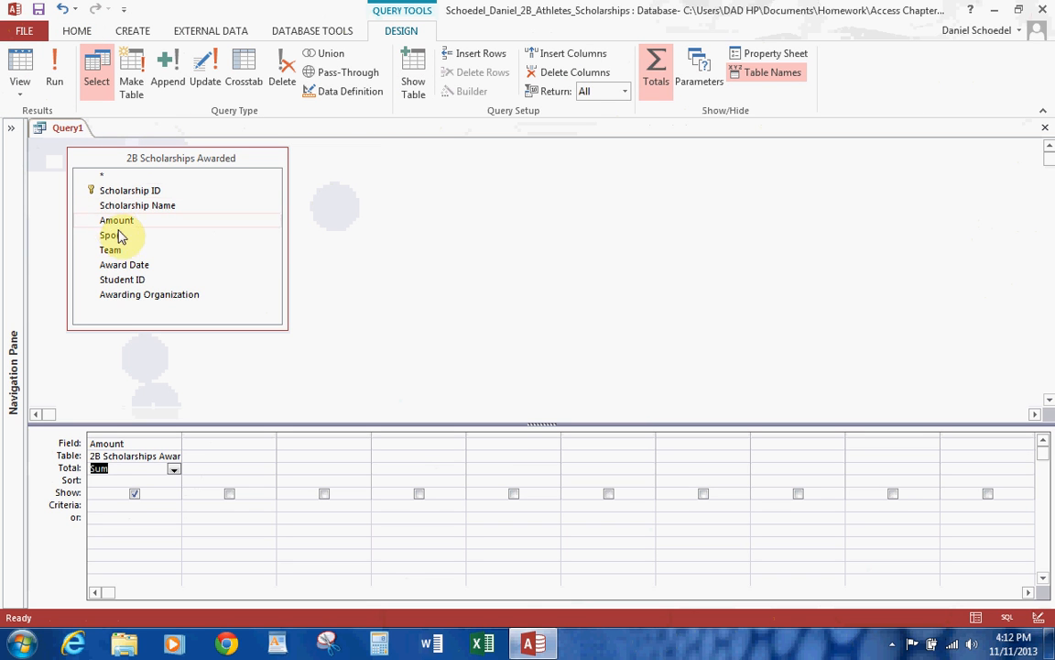
pyautogui.doubleClick(122, 280)
pyautogui.click(209, 436)
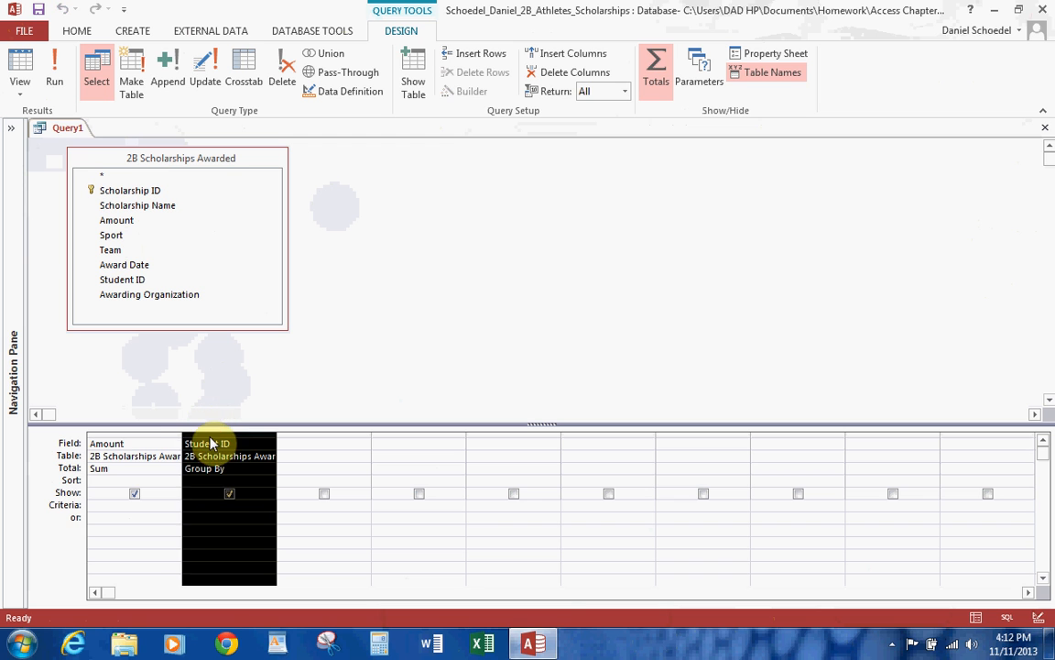
pyautogui.moveTo(207, 437); pyautogui.dragTo(122, 440)
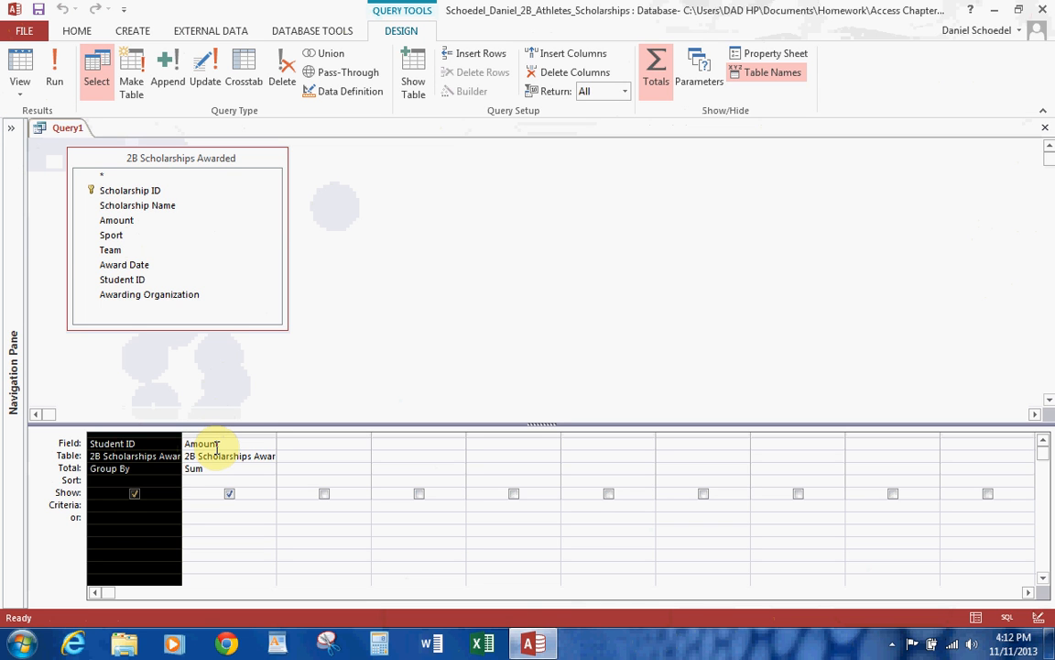
pyautogui.click(48, 67)
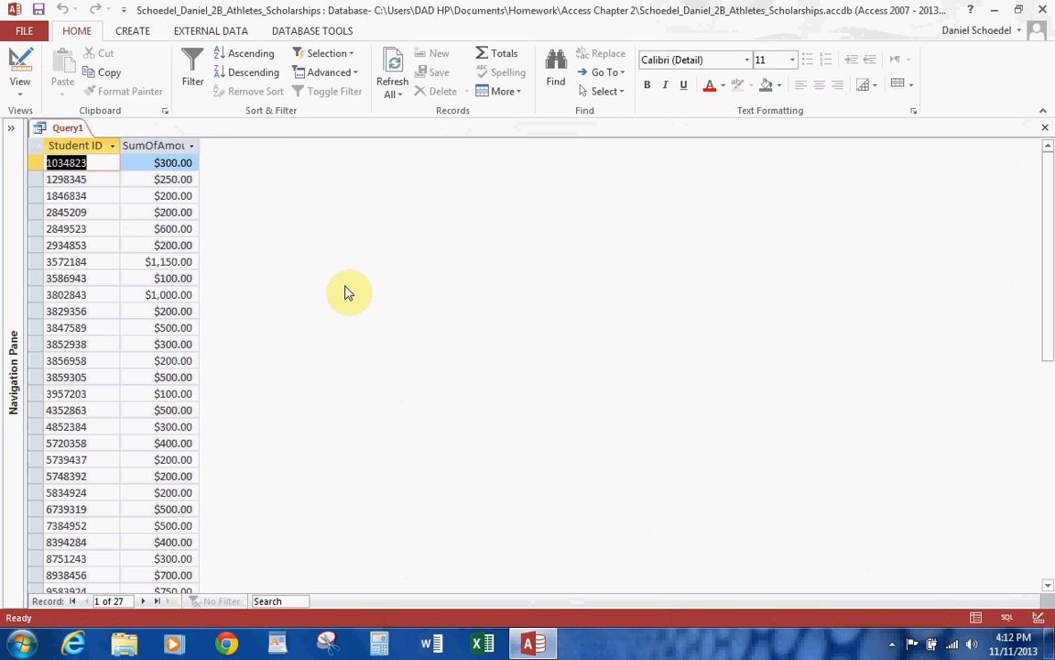
# Sort the summed Amount column in ascending order and run the query.
pyautogui.click(20, 62)
pyautogui.click(264, 481)
pyautogui.click(267, 481)
pyautogui.click(246, 492)
pyautogui.click(54, 64)
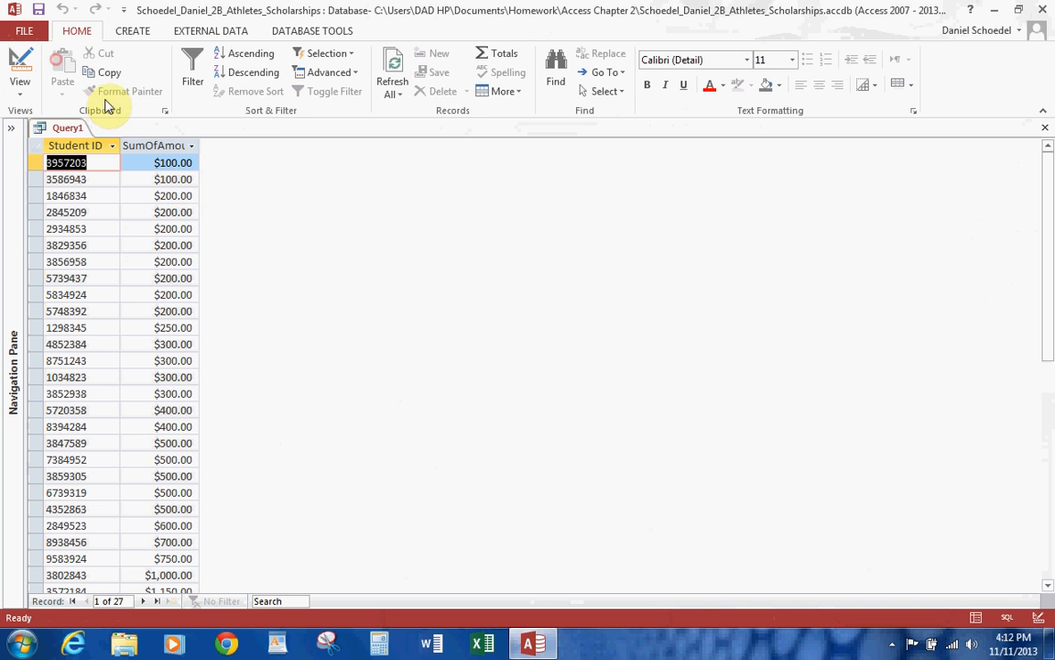
# Return to the design, replace the Student ID column with Sport as the first column, and run the query.
pyautogui.click(20, 60)
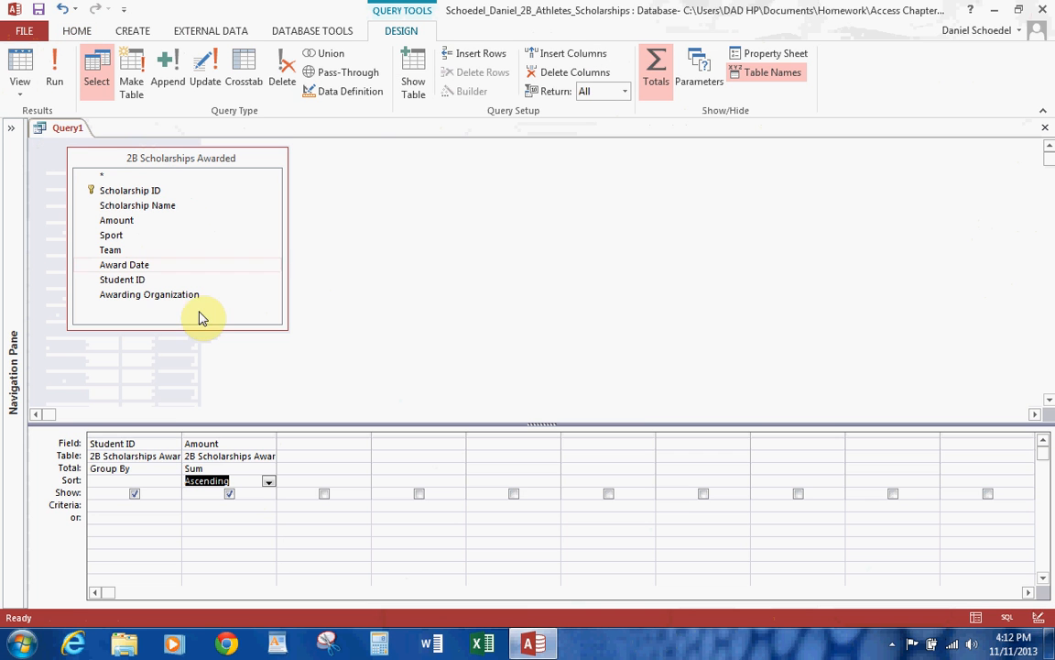
pyautogui.click(142, 432)
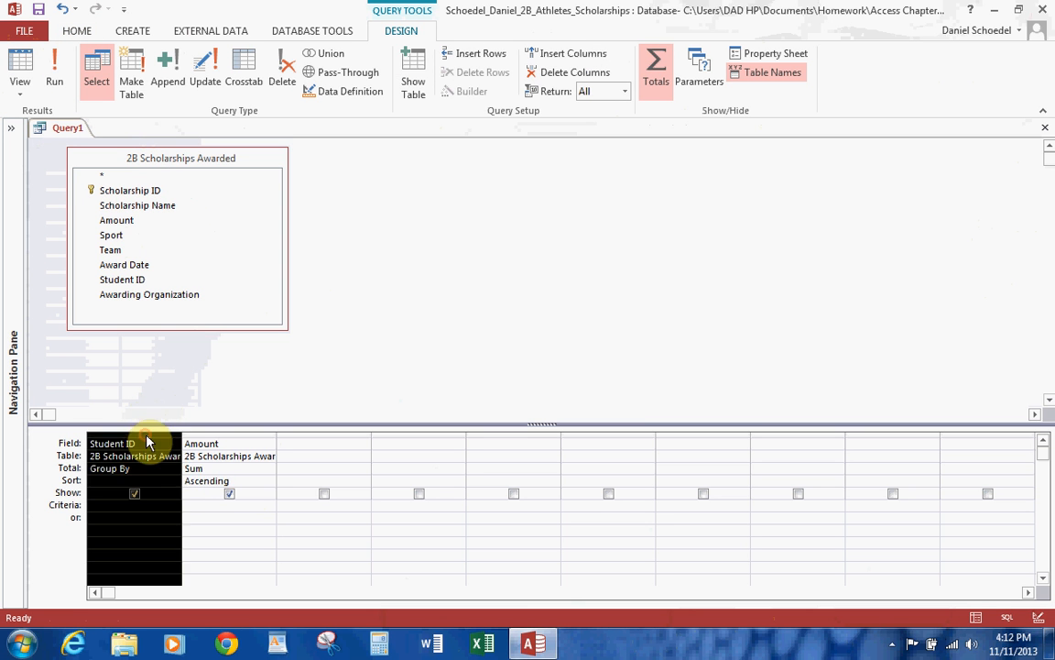
pyautogui.press('Delete')
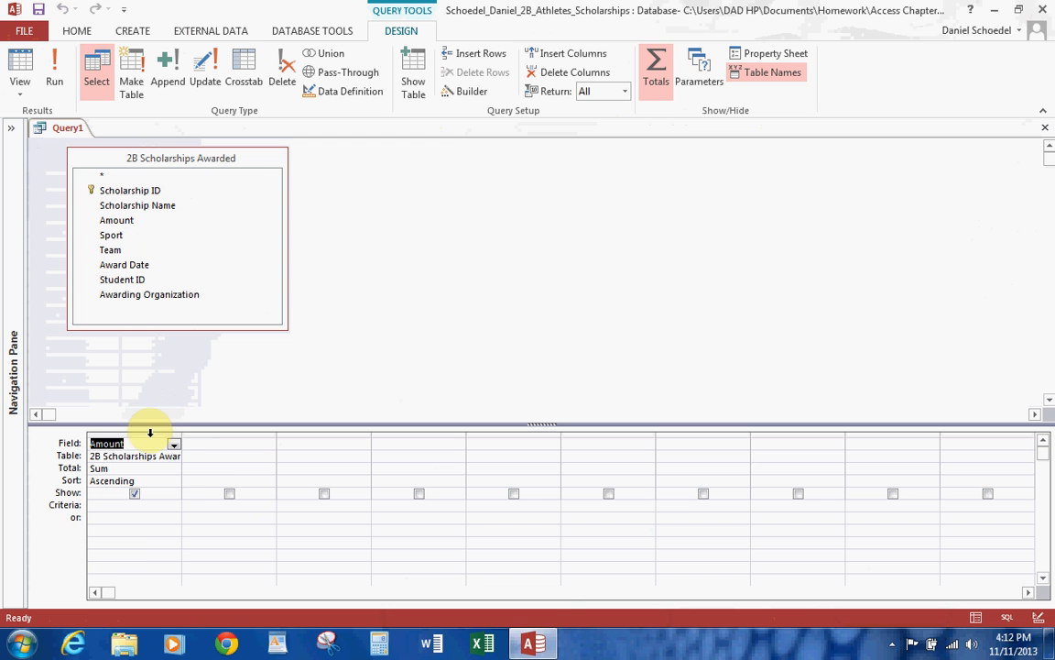
pyautogui.click(111, 235)
pyautogui.moveTo(114, 245); pyautogui.dragTo(147, 443)
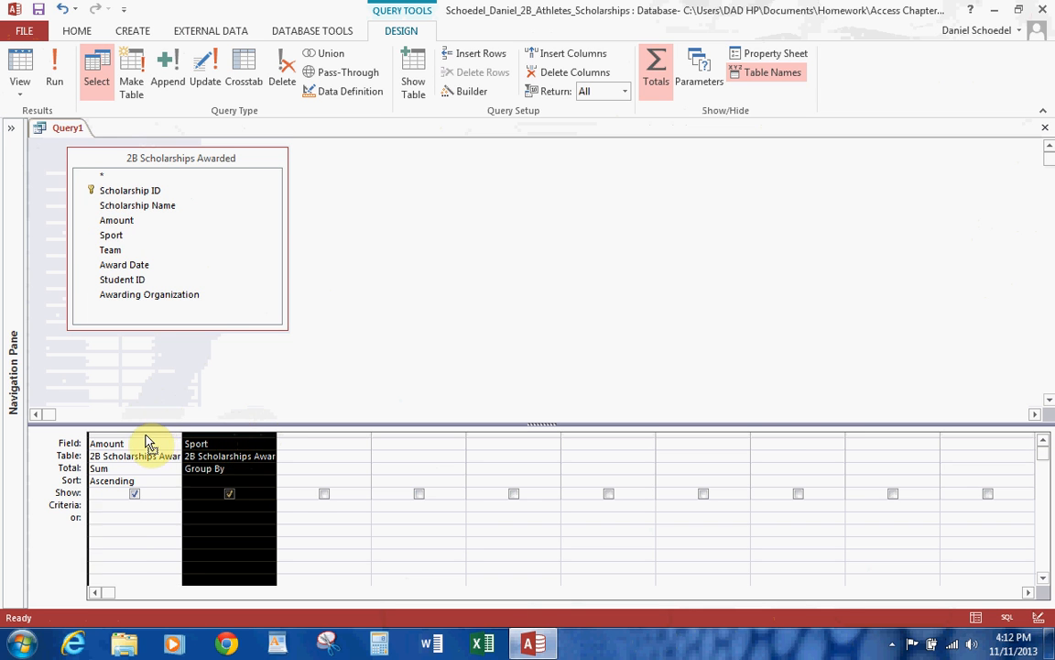
pyautogui.click(55, 65)
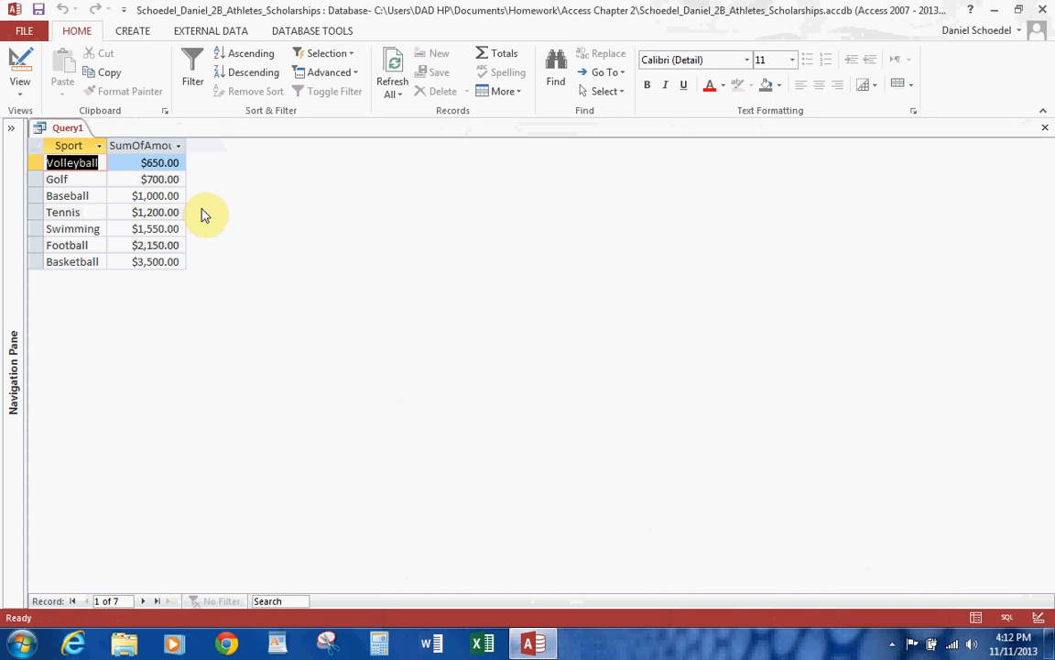
# Save the query as 2B Total by Sport Query and close it.
pyautogui.click(38, 9)
pyautogui.write('2B tyot')
pyautogui.press('BackSpace')
pyautogui.press('BackSpace')
pyautogui.press('BackSpace')
pyautogui.press('BackSpace')
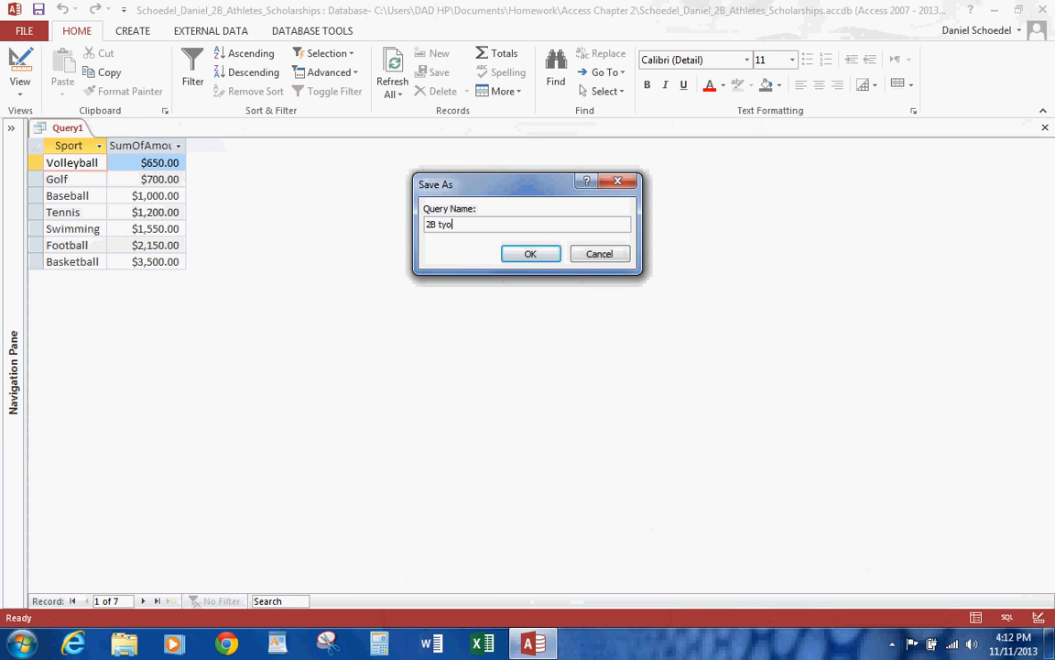
pyautogui.write('Total by Sport Q')
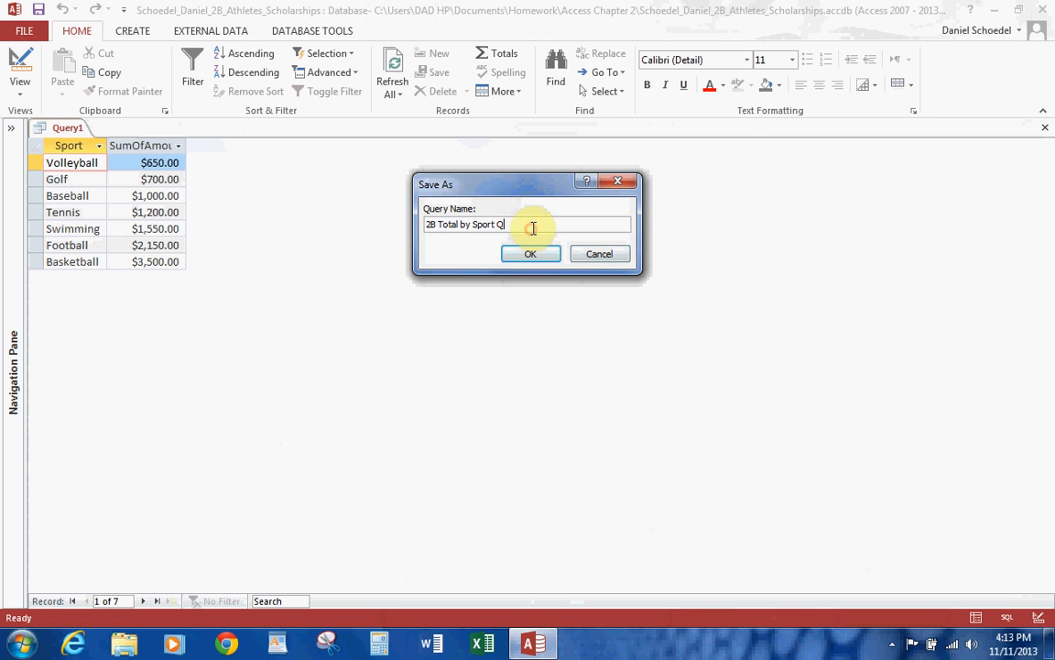
pyautogui.write('uery')
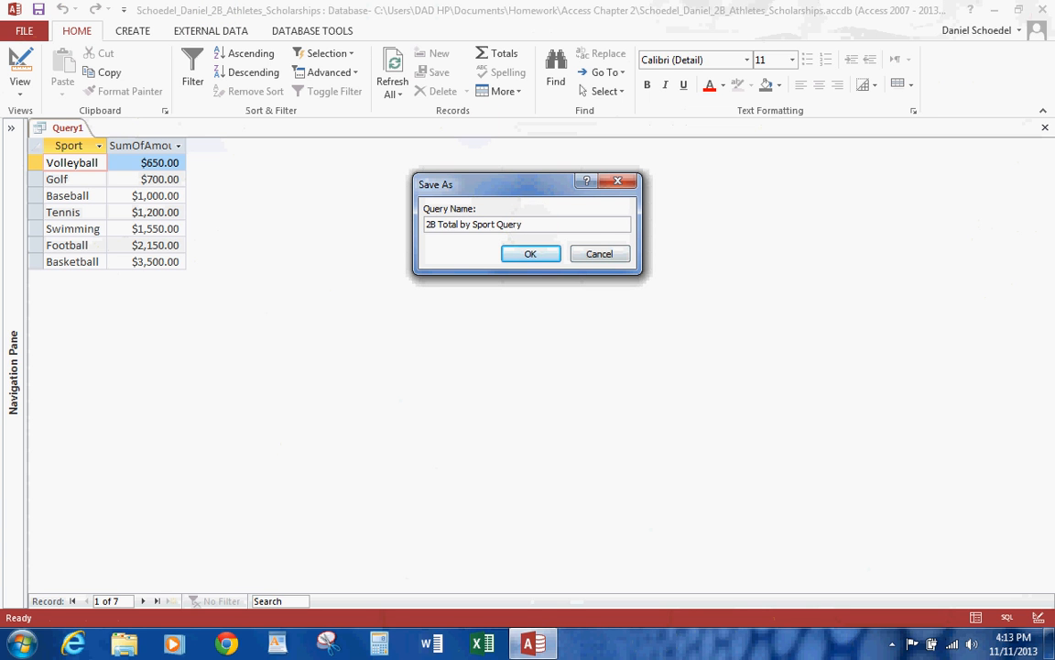
pyautogui.click(536, 256)
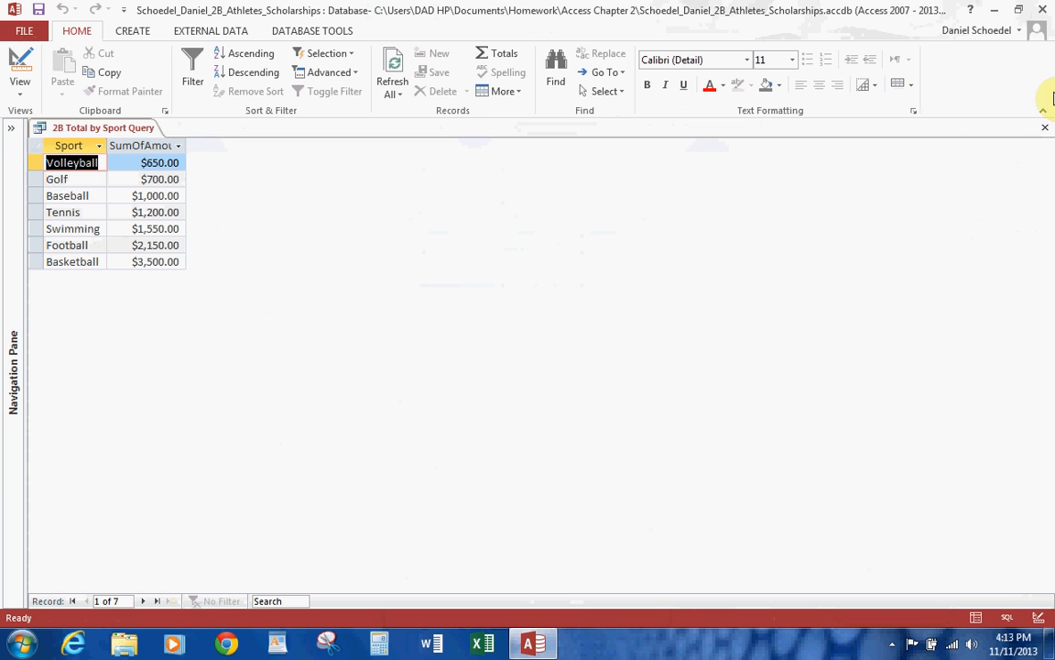
pyautogui.click(1045, 127)
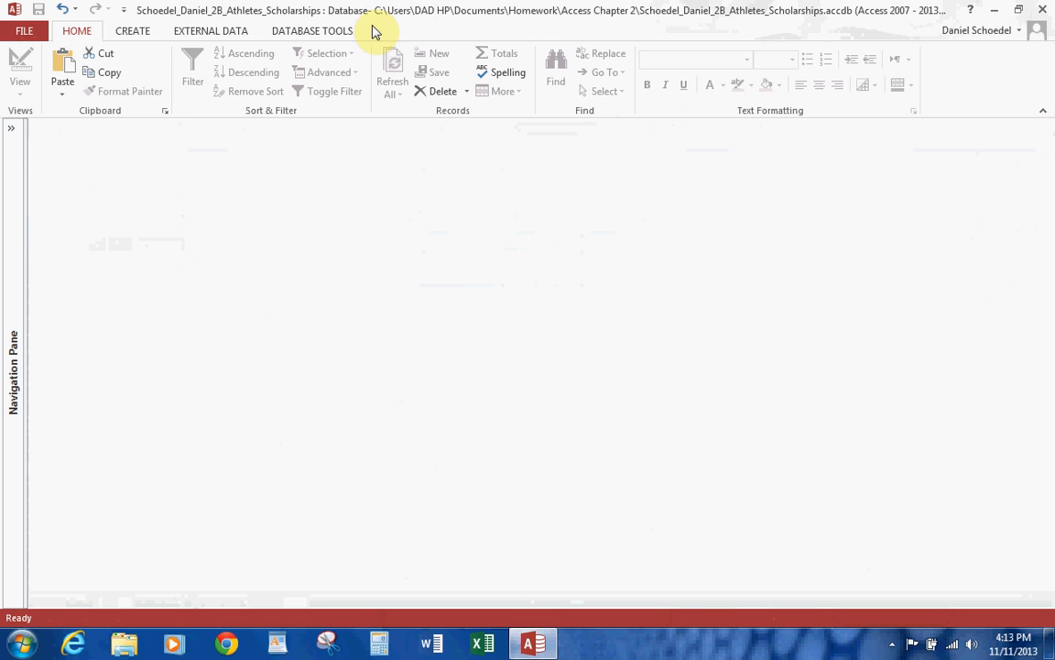
# Start a crosstab query with the Crosstab Query Wizard, based on the 2B Scholarships Awarded table.
pyautogui.click(131, 30)
pyautogui.click(210, 80)
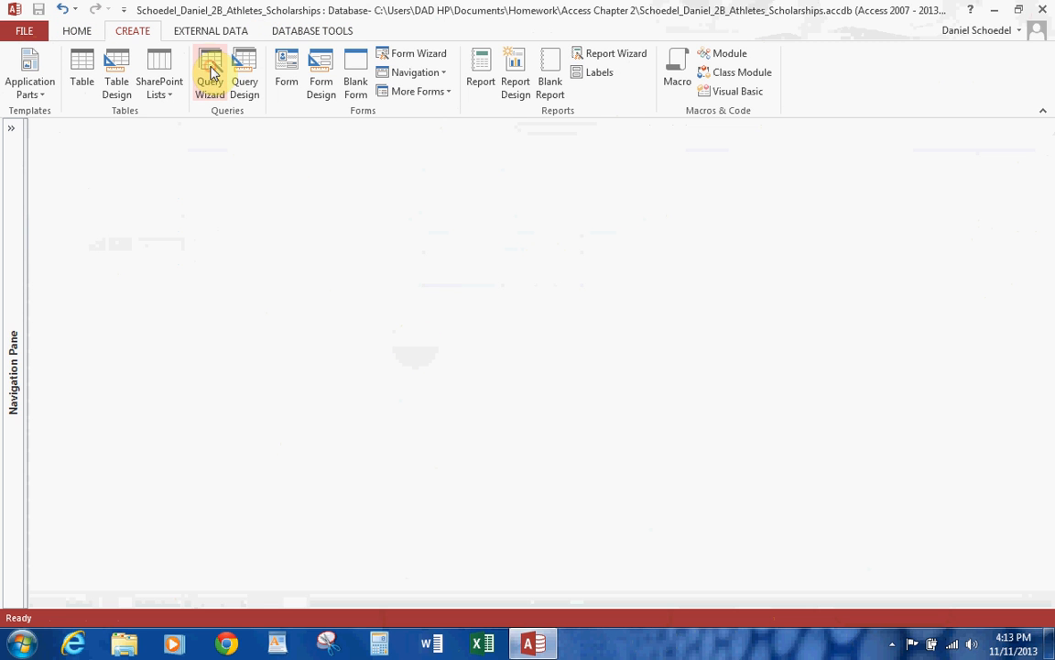
pyautogui.click(640, 192)
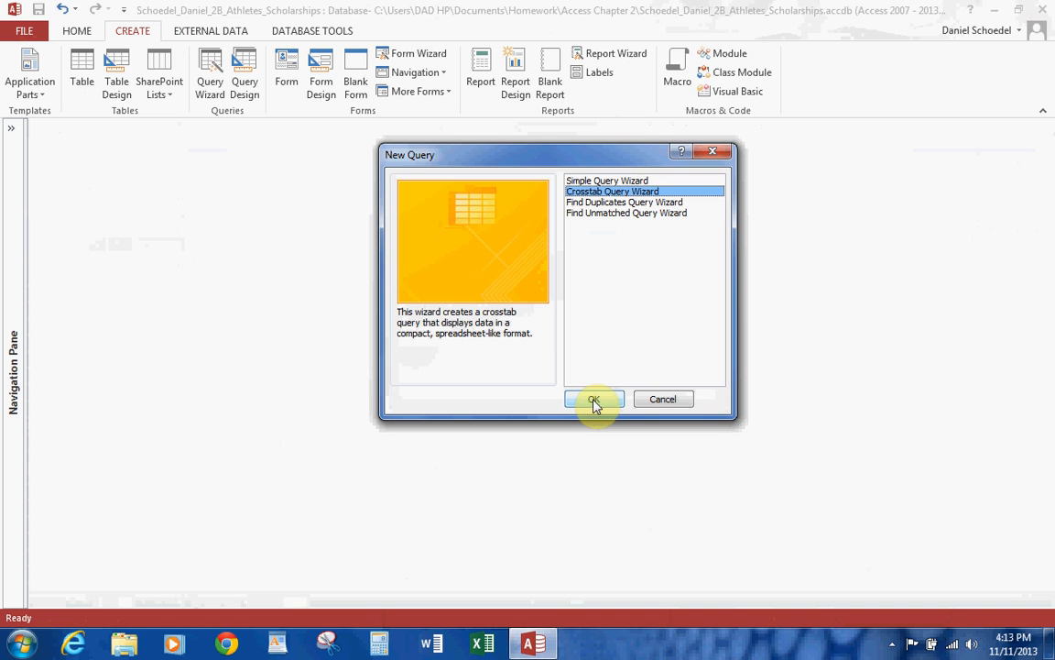
pyautogui.click(595, 400)
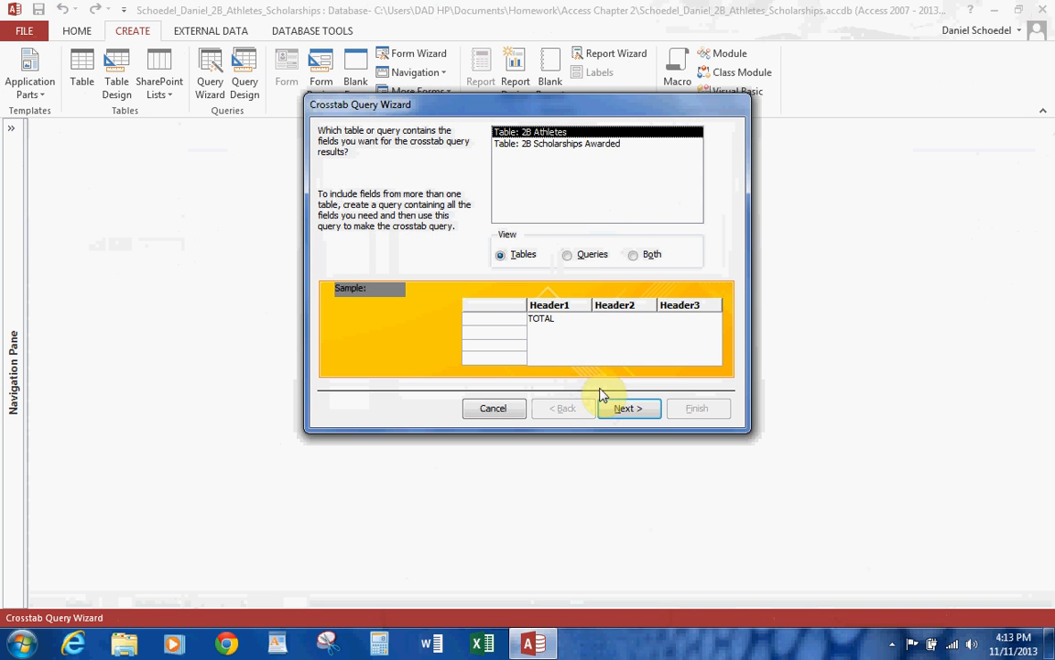
pyautogui.click(562, 147)
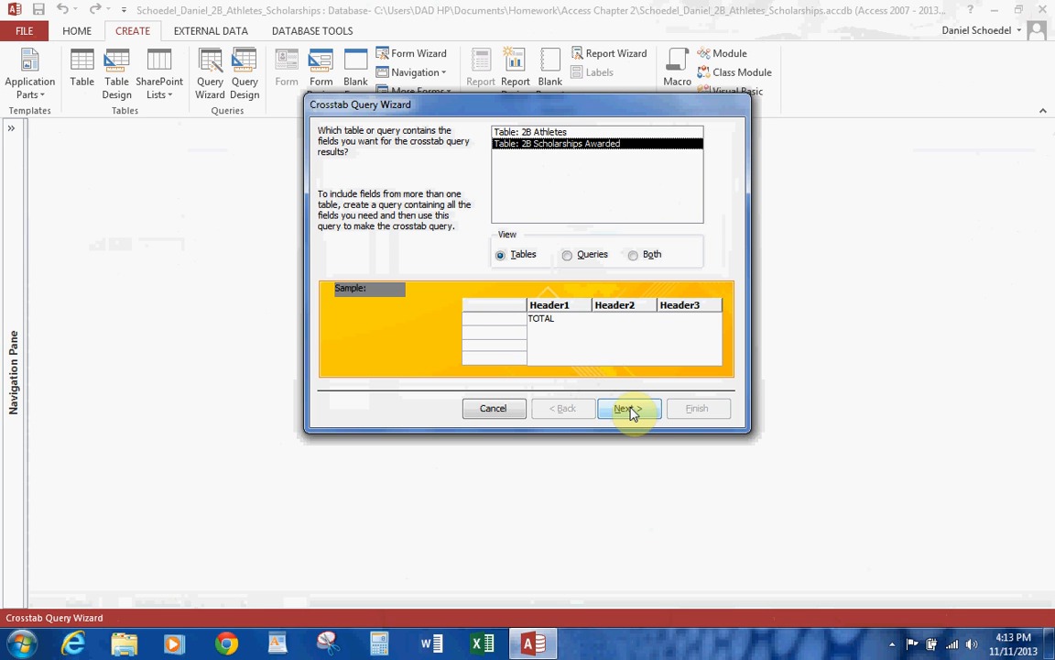
pyautogui.click(630, 410)
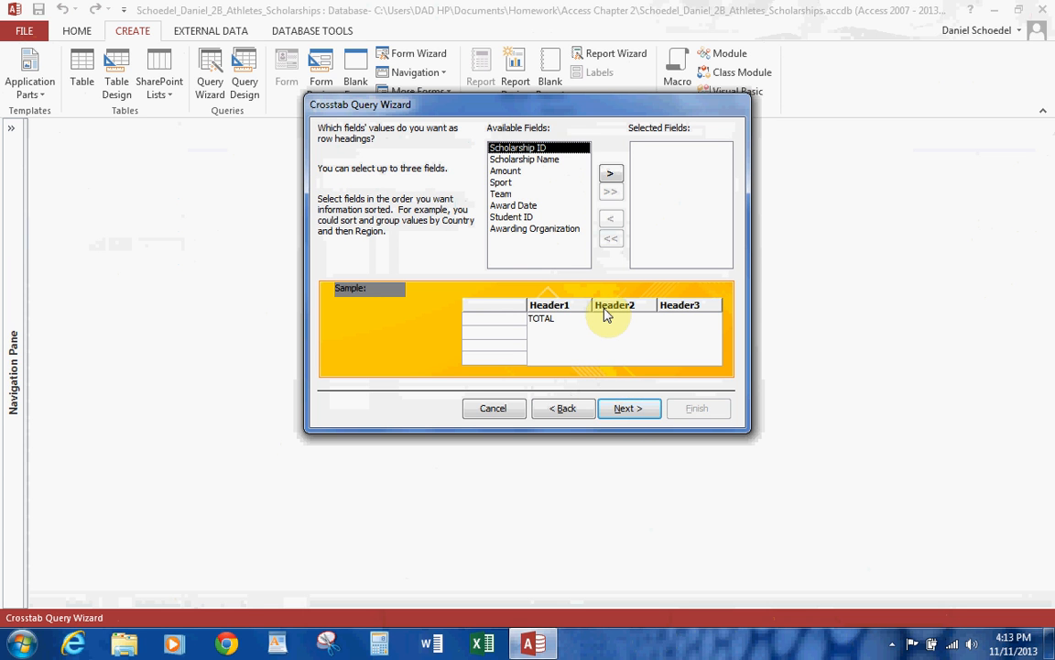
# Use Sport for the crosstab's row headings and Team for its column headings.
pyautogui.click(501, 184)
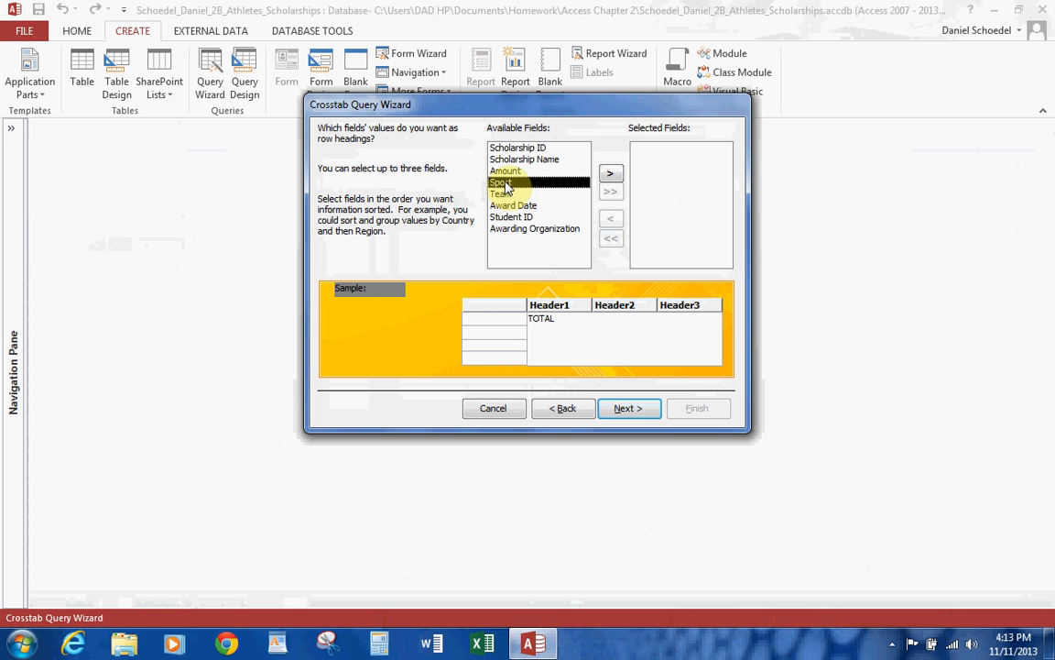
pyautogui.click(609, 173)
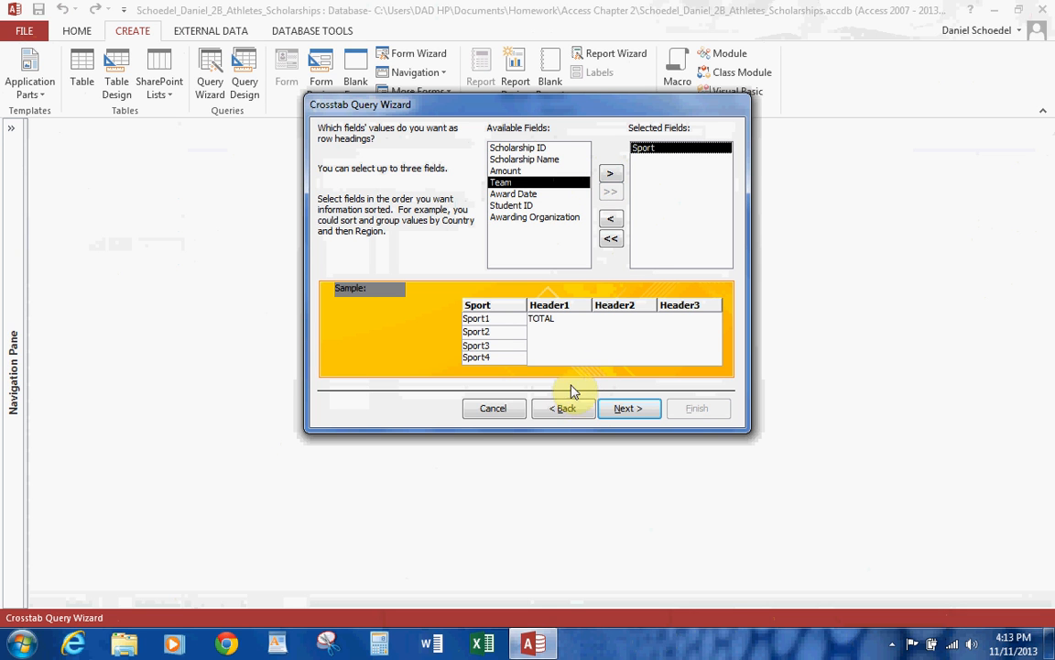
pyautogui.click(618, 412)
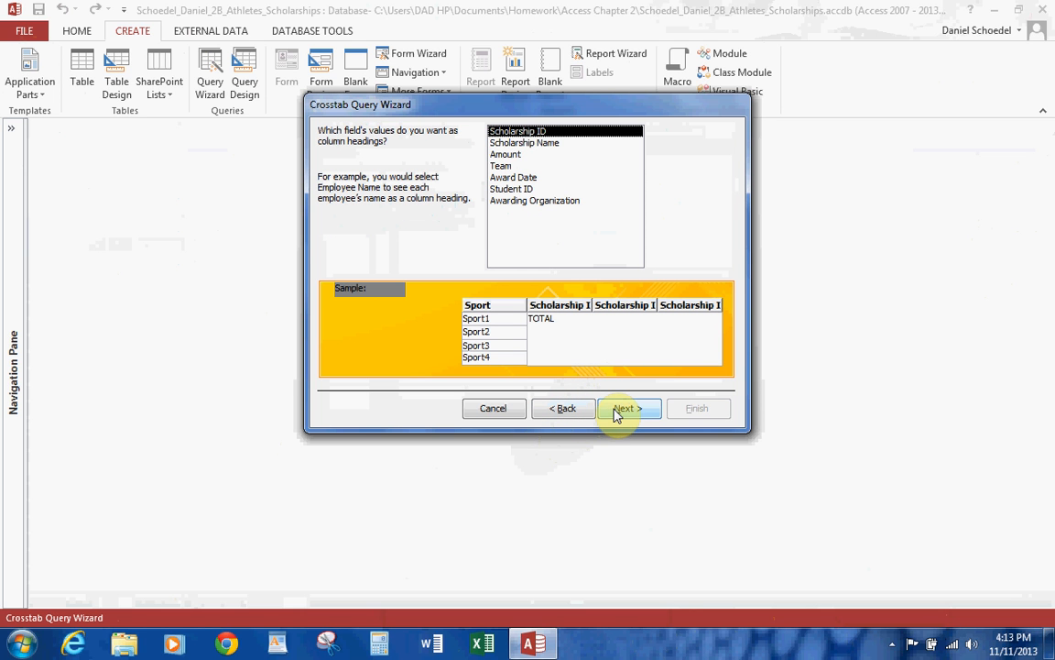
pyautogui.click(511, 166)
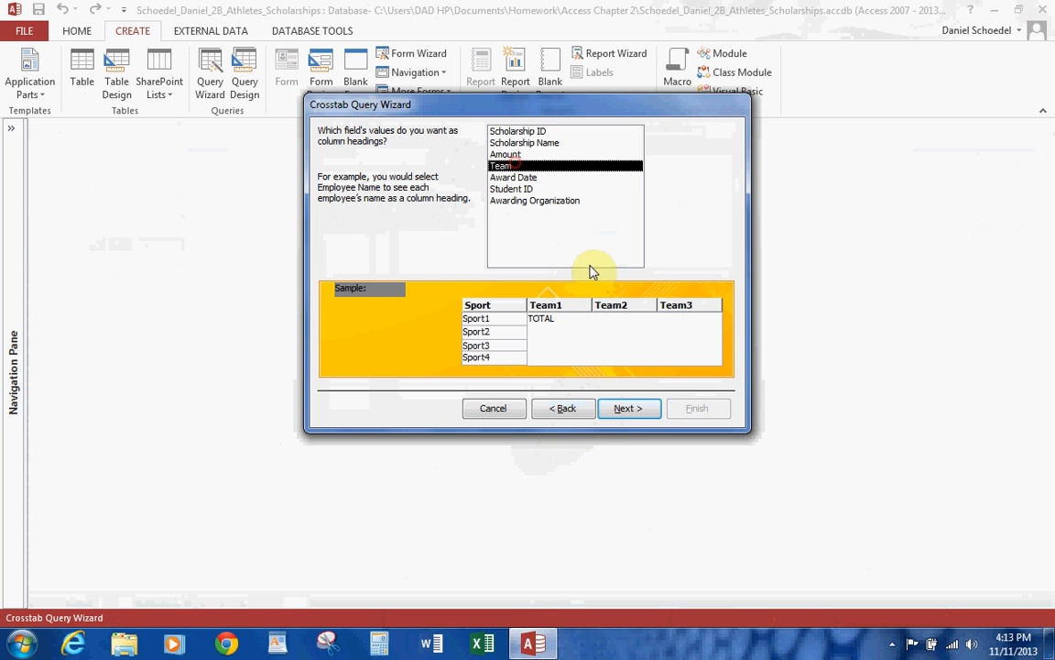
pyautogui.click(631, 411)
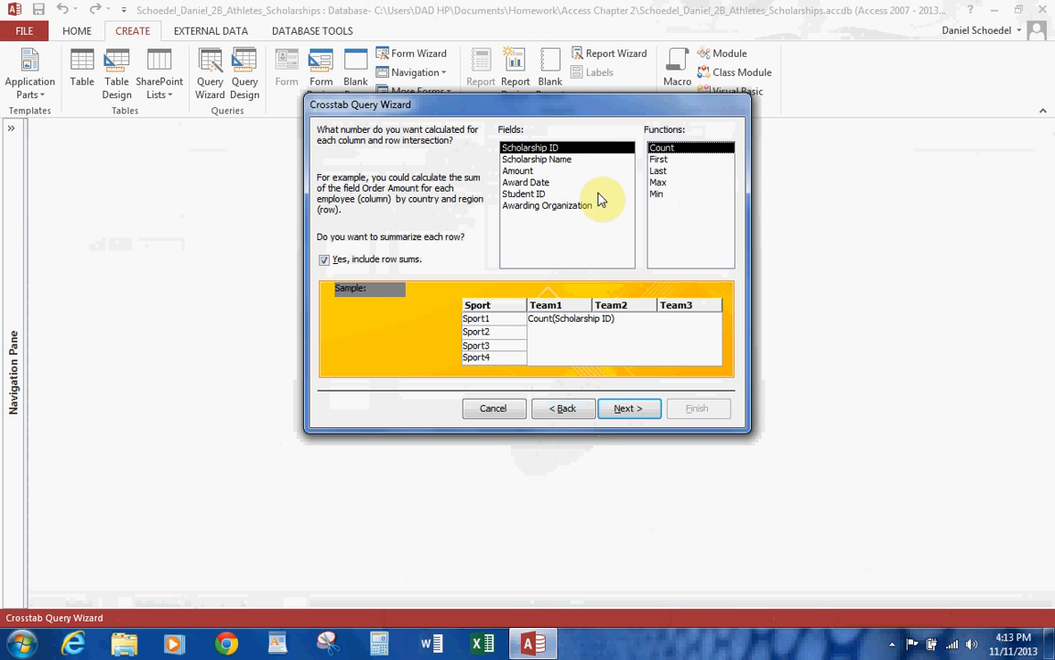
# Calculate the Sum of the Amount field at each row and column intersection of the crosstab.
pyautogui.click(553, 171)
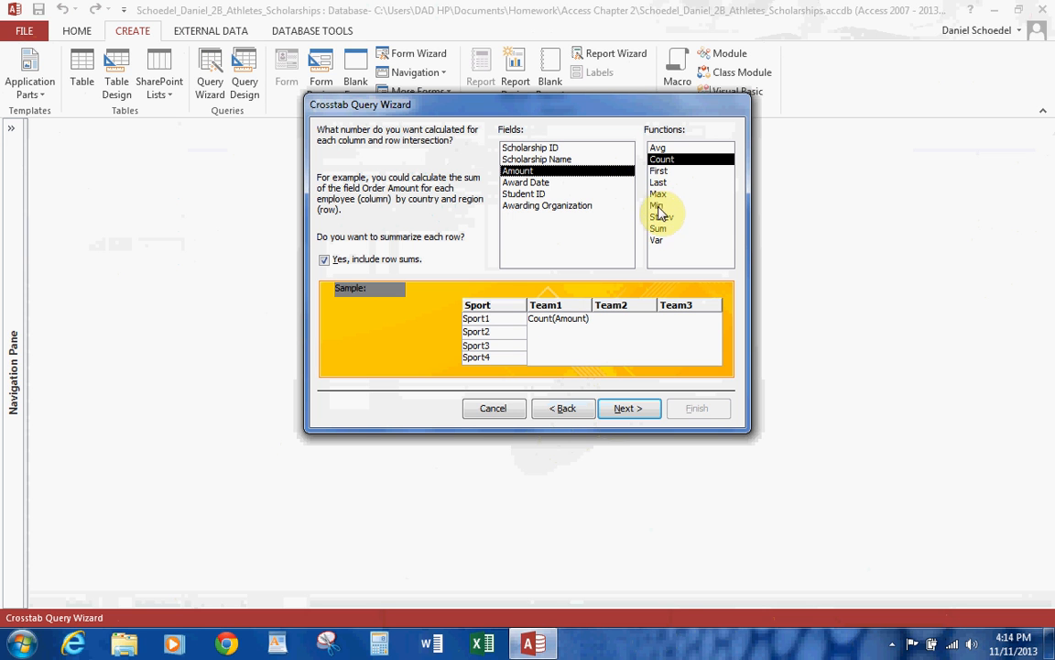
pyautogui.click(661, 229)
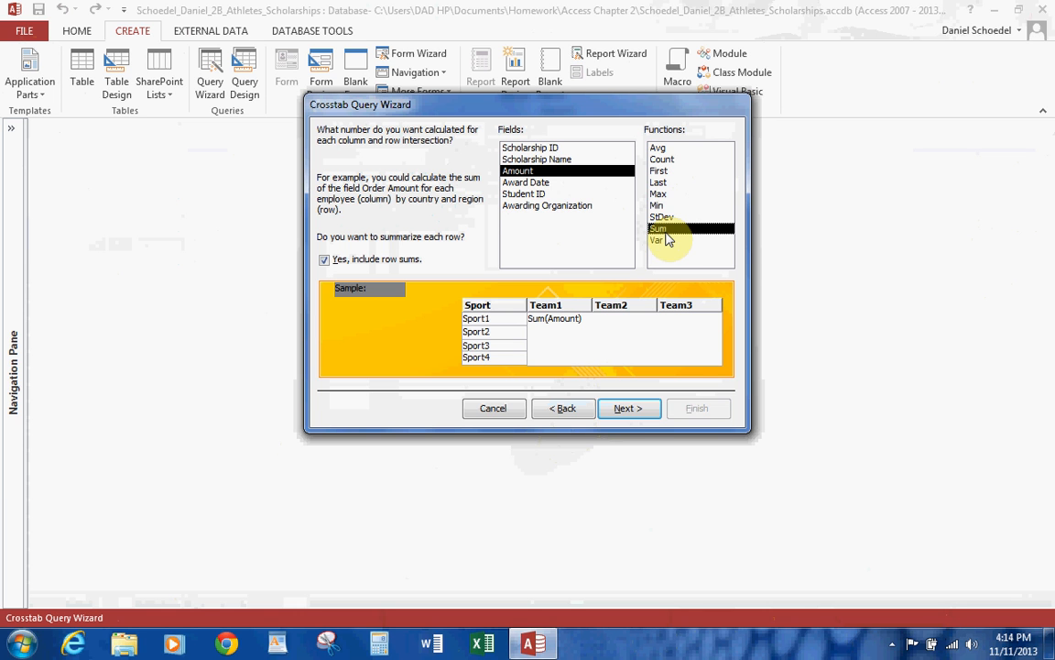
pyautogui.click(622, 409)
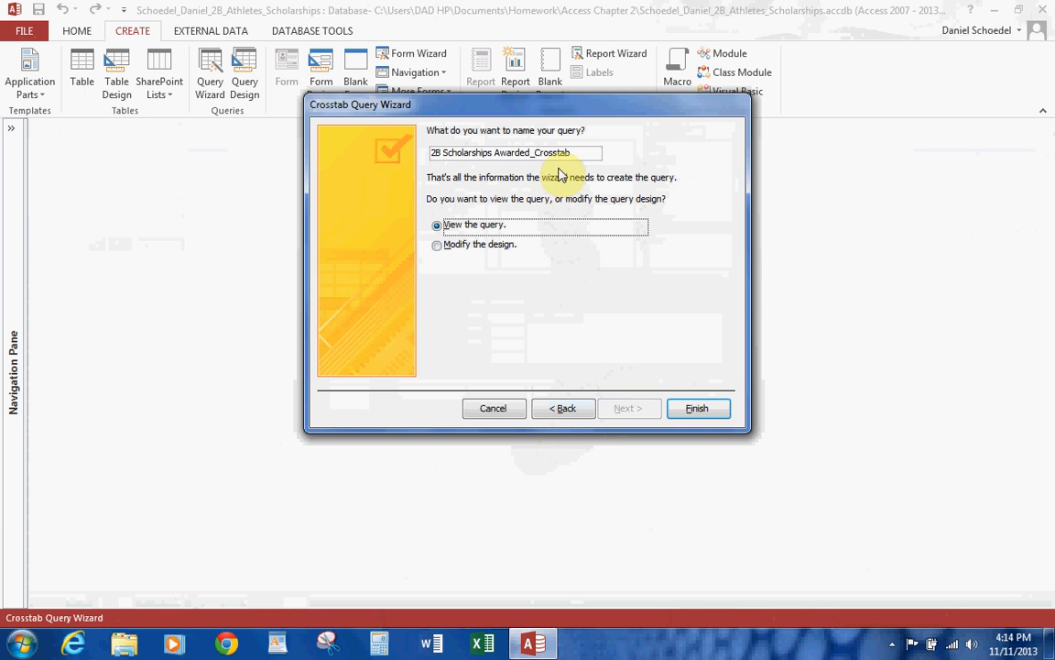
# Name the crosstab 2B Sport and Team Crosstab Query, finish the wizard to view the query, and close it.
pyautogui.moveTo(583, 152); pyautogui.dragTo(362, 144)
pyautogui.write('2B')
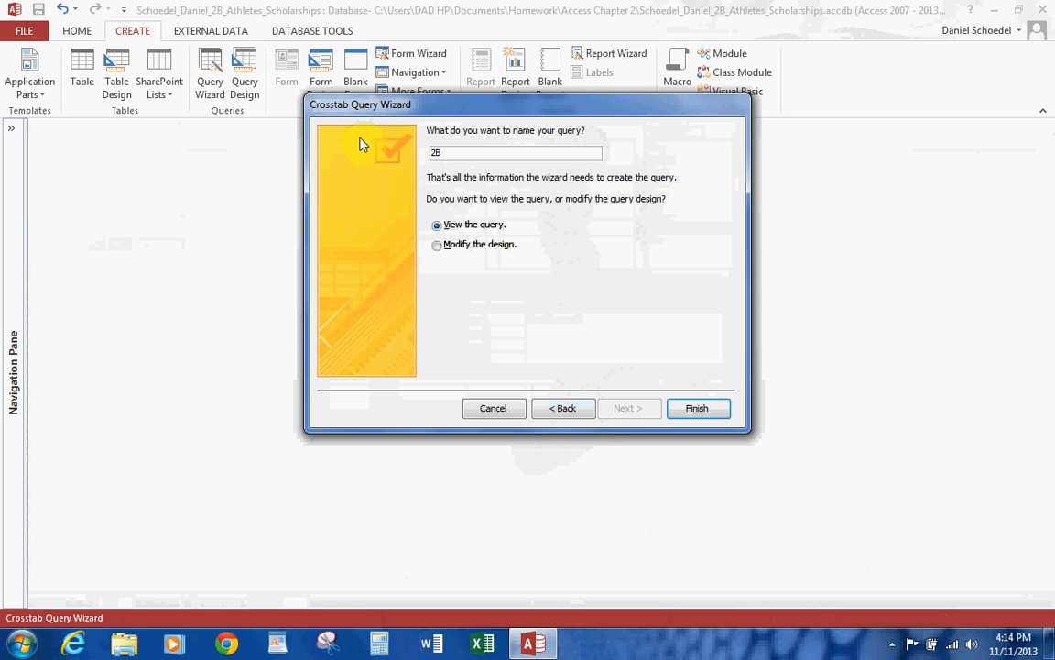
pyautogui.write(' Sport and Team Crosstab Query')
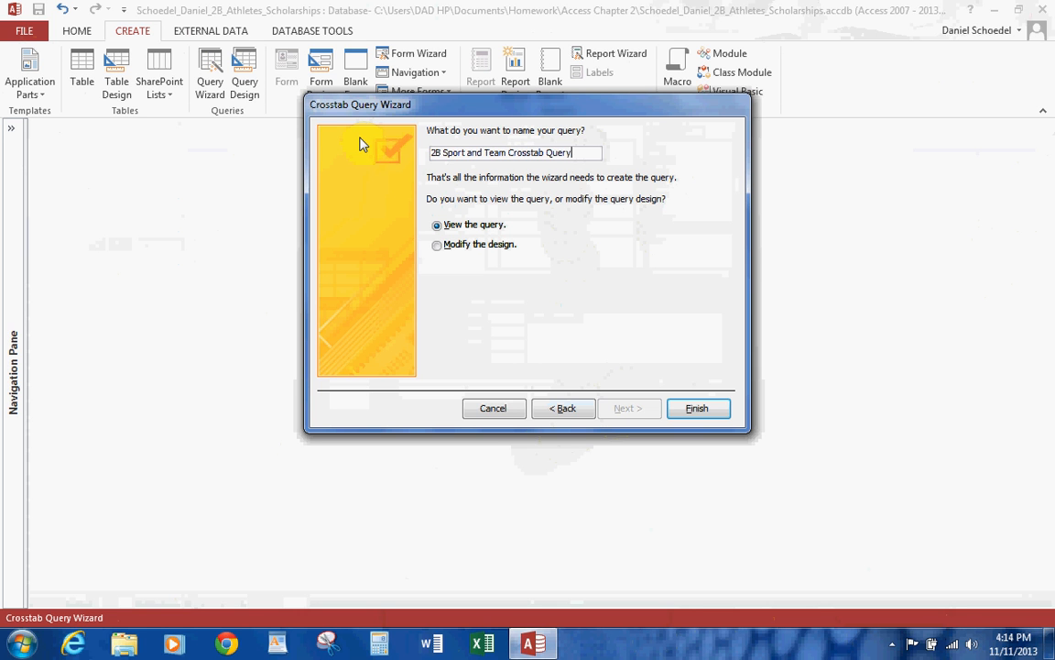
pyautogui.click(698, 409)
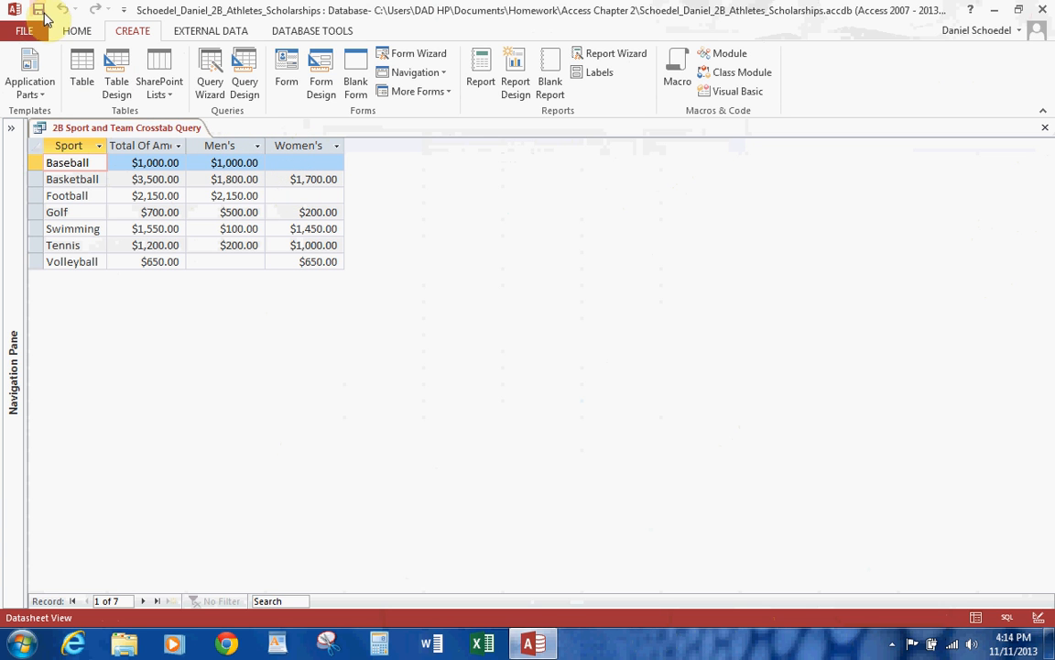
pyautogui.click(1047, 131)
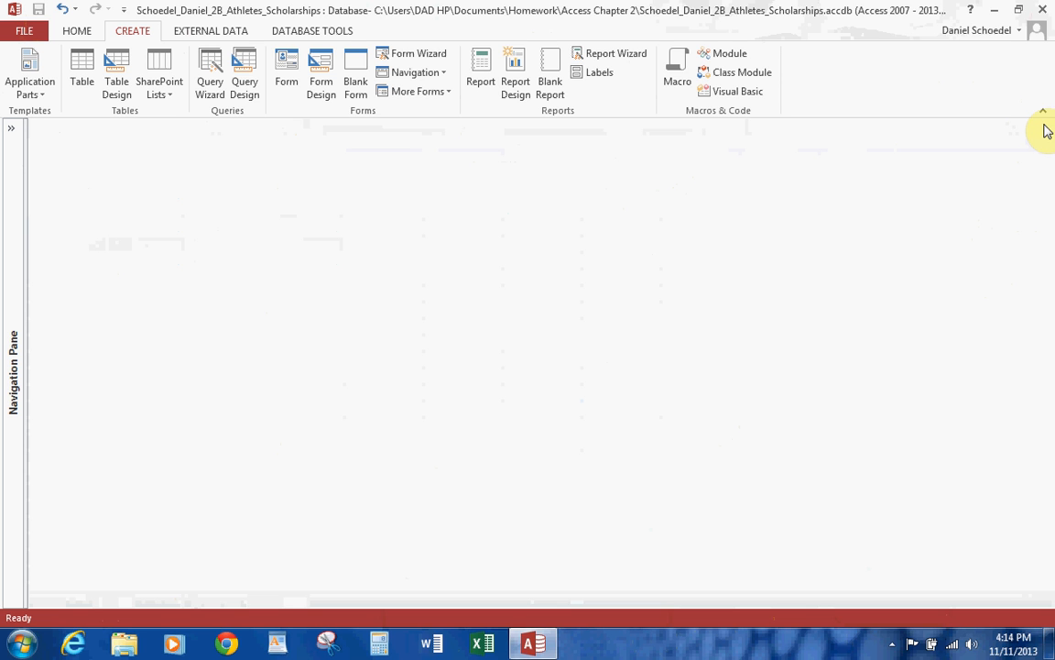
# Create a new query in design view with the 2B Athletes table and enlarge its field list to show all fields.
pyautogui.click(245, 82)
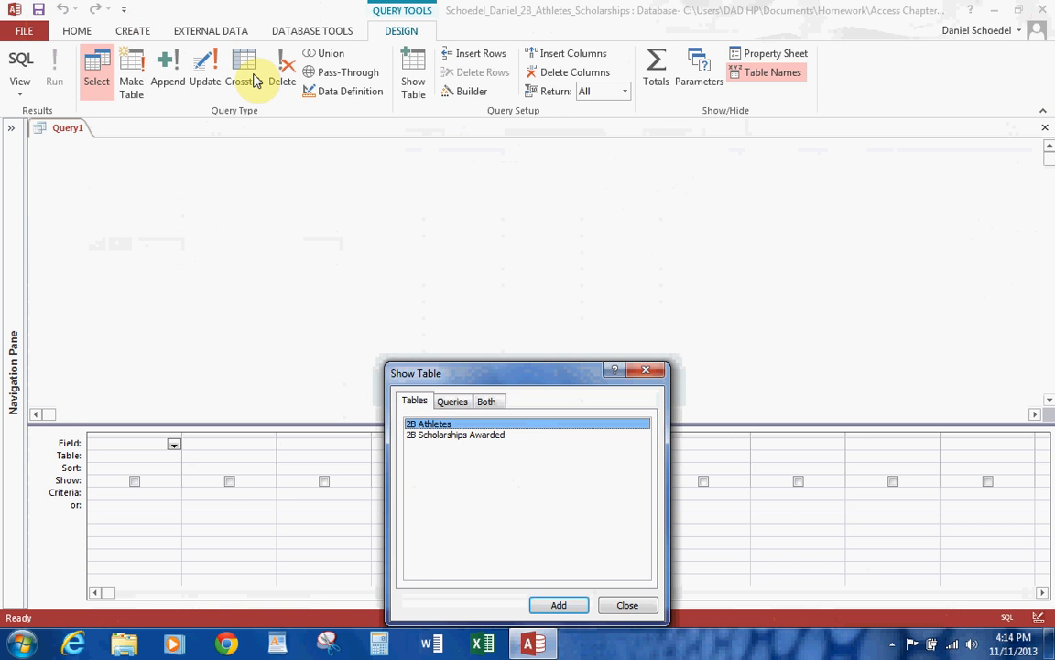
pyautogui.doubleClick(443, 423)
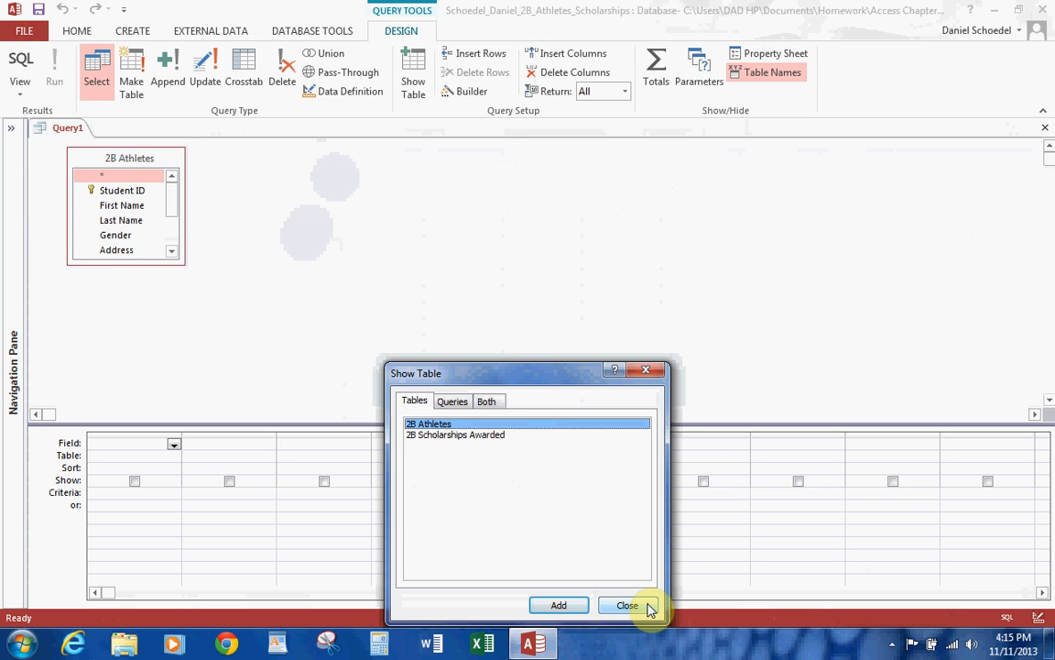
pyautogui.click(647, 605)
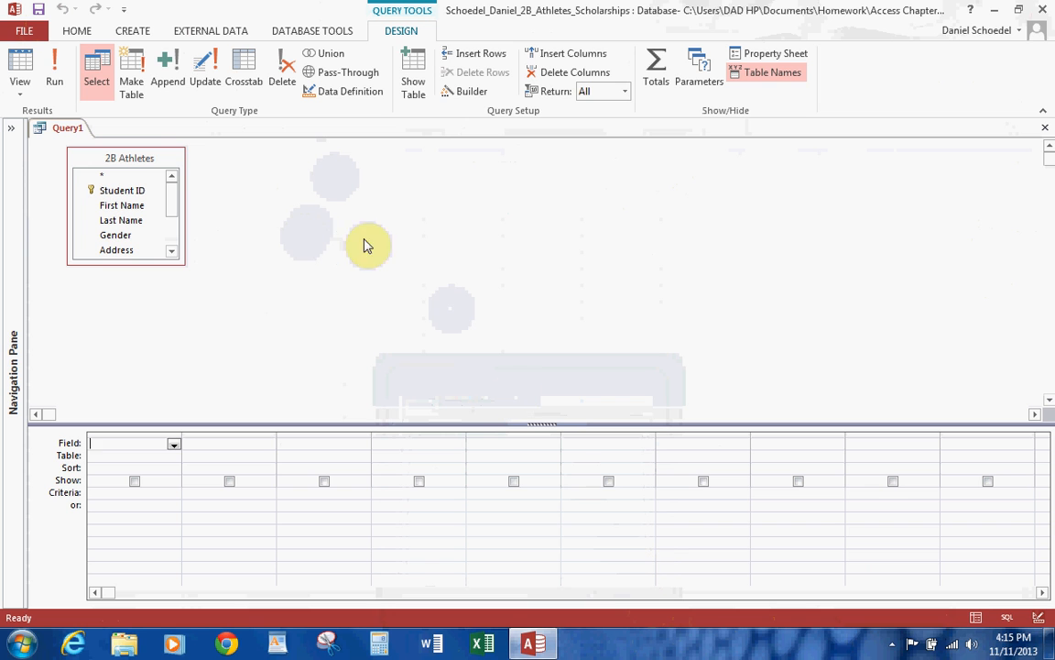
pyautogui.moveTo(176, 263); pyautogui.dragTo(337, 354)
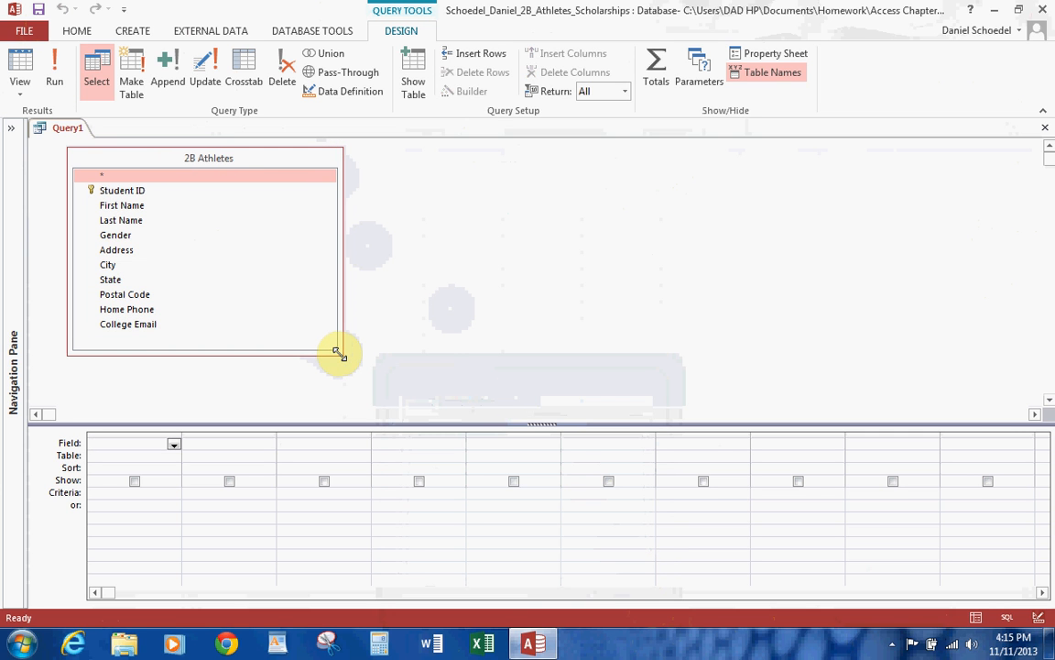
# Add the Last Name, First Name, Address, City, State and Postal Code fields to the query design, in that order.
pyautogui.doubleClick(135, 218)
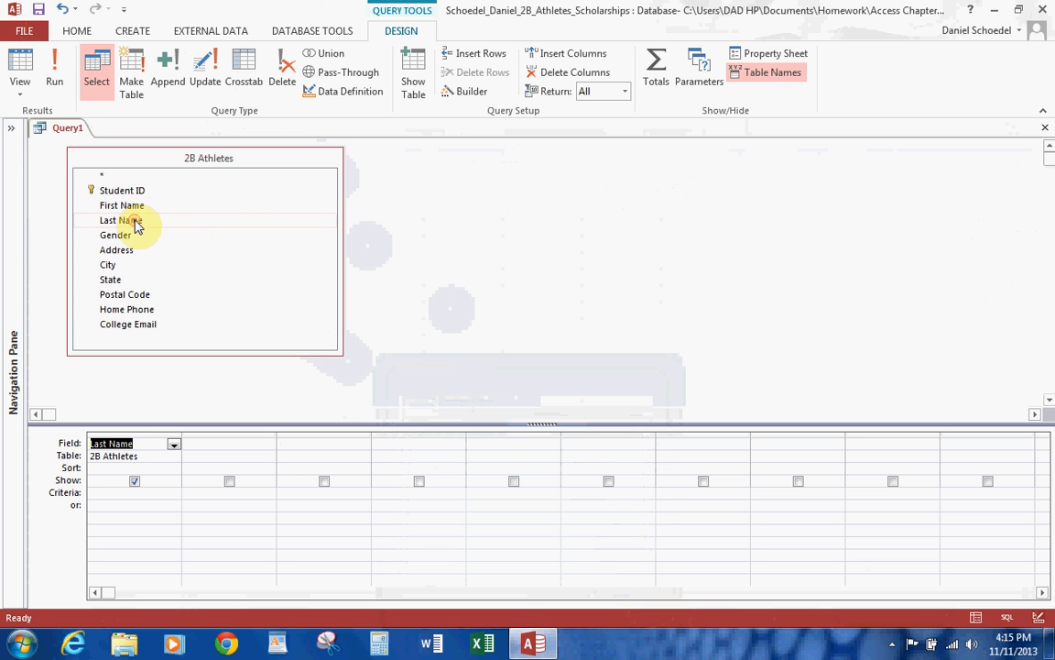
pyautogui.doubleClick(136, 207)
pyautogui.click(125, 253)
pyautogui.doubleClick(125, 253)
pyautogui.doubleClick(111, 266)
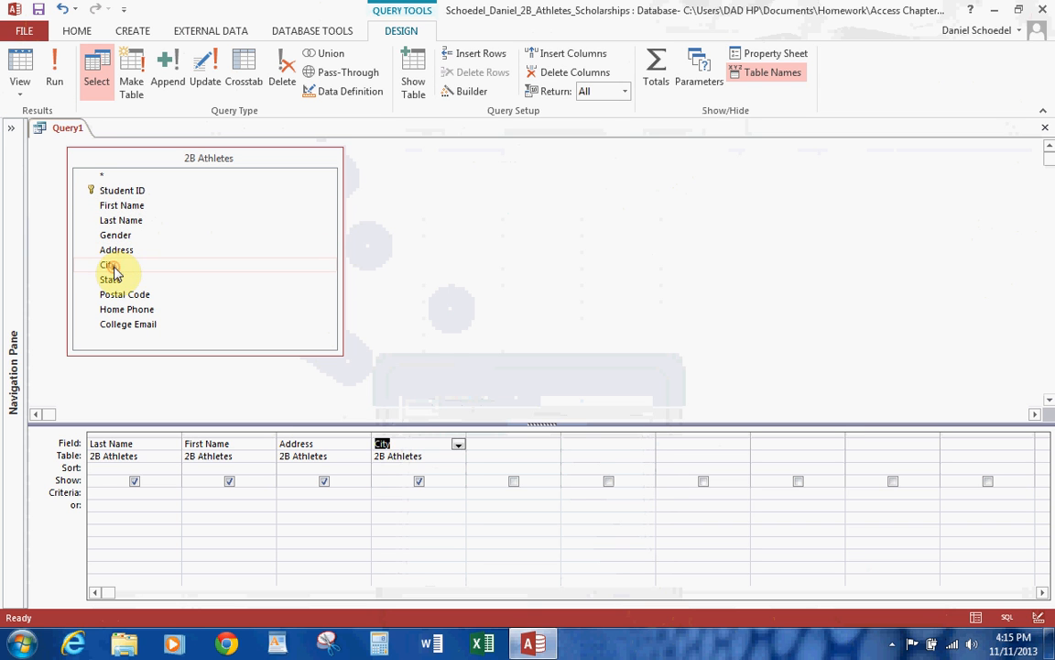
pyautogui.doubleClick(109, 279)
pyautogui.doubleClick(122, 295)
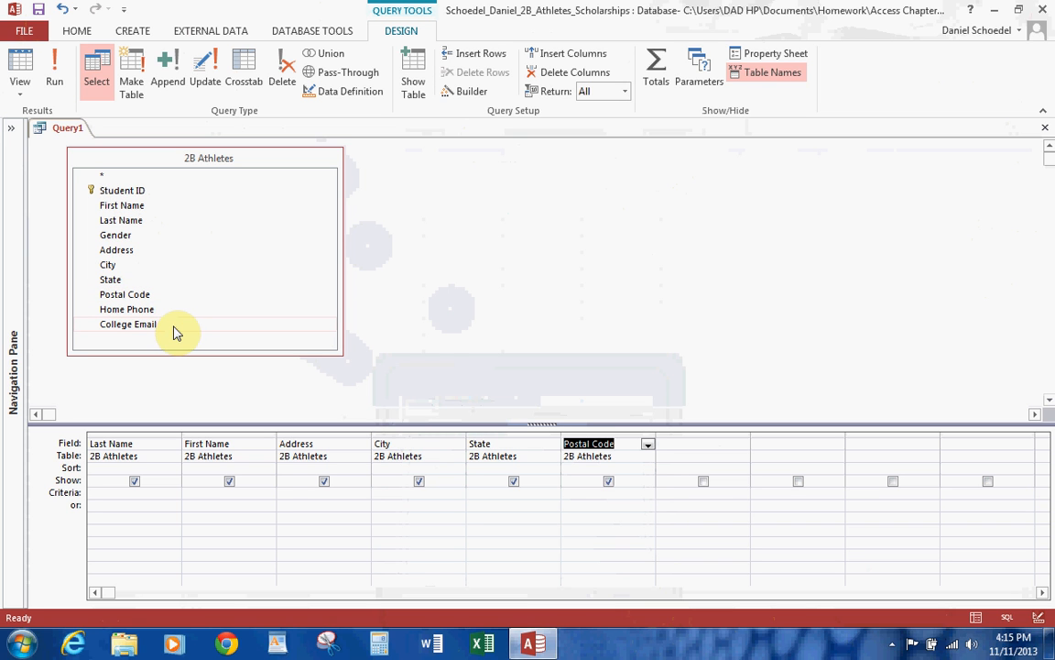
# Sort the Last Name field in ascending order and give the City field the parameter criterion [Enter a City].
pyautogui.click(171, 468)
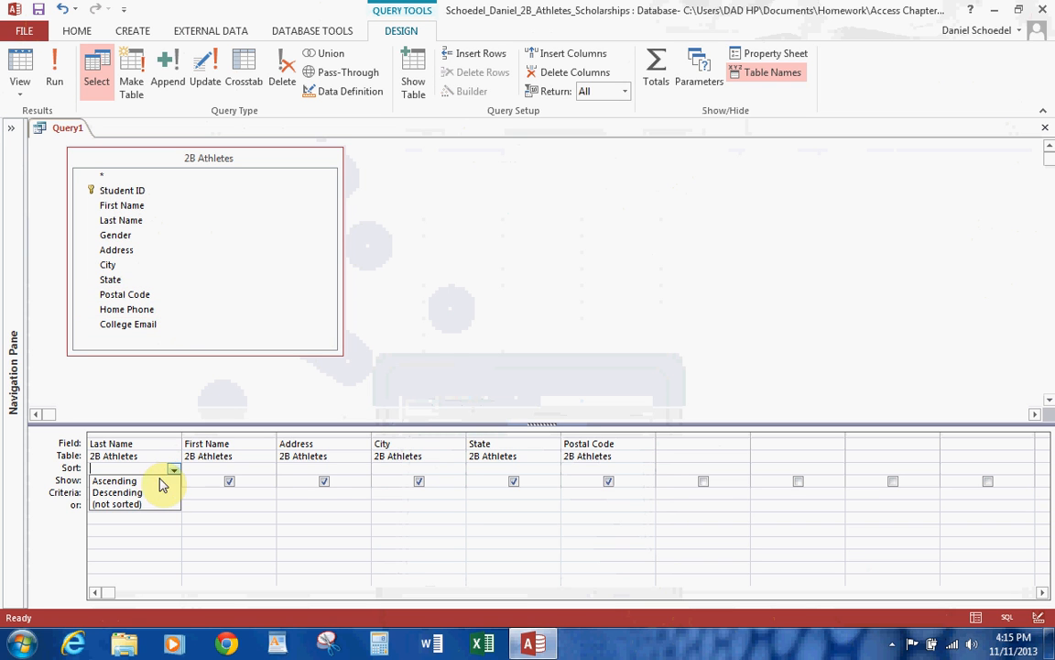
pyautogui.click(142, 479)
pyautogui.click(391, 492)
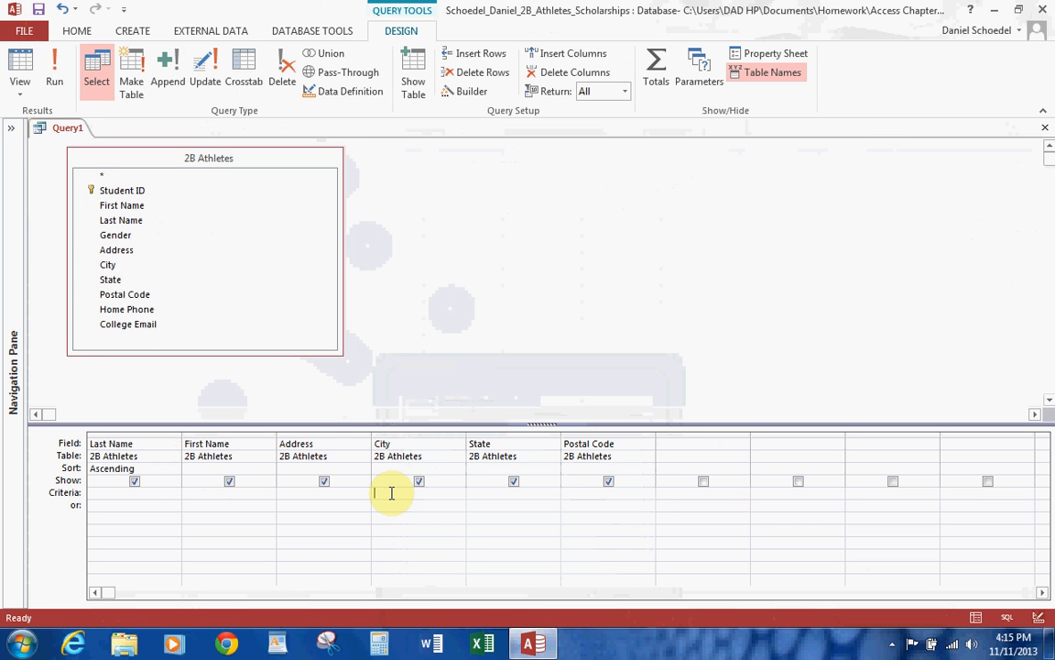
pyautogui.write('[Enter a City]')
# Run the query with austin as the city to view the matching athletes.
pyautogui.click(57, 66)
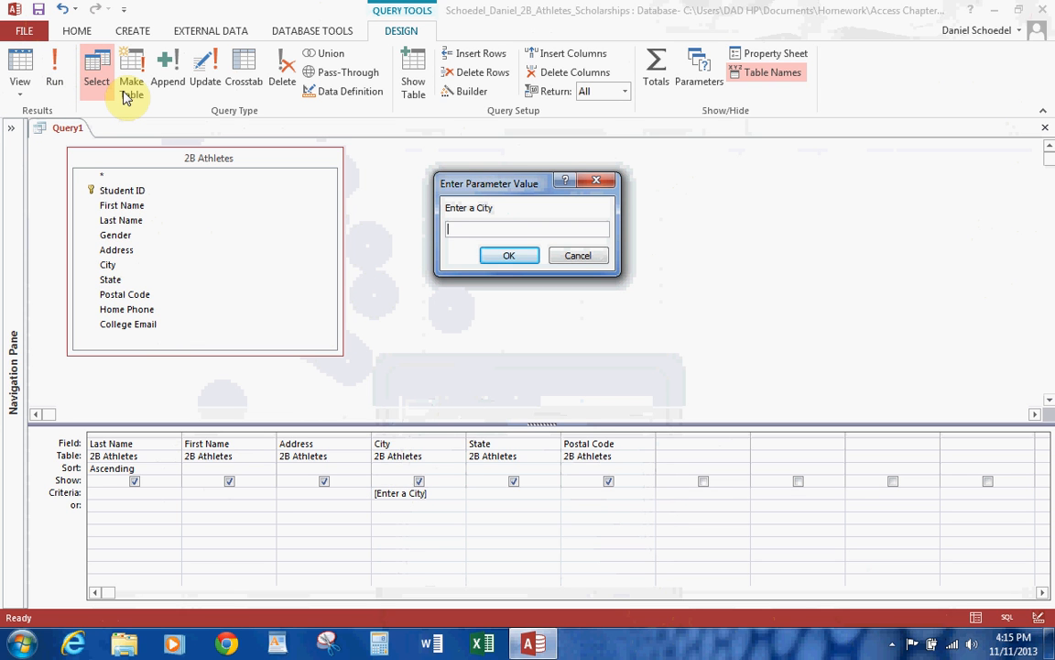
pyautogui.write('aus')
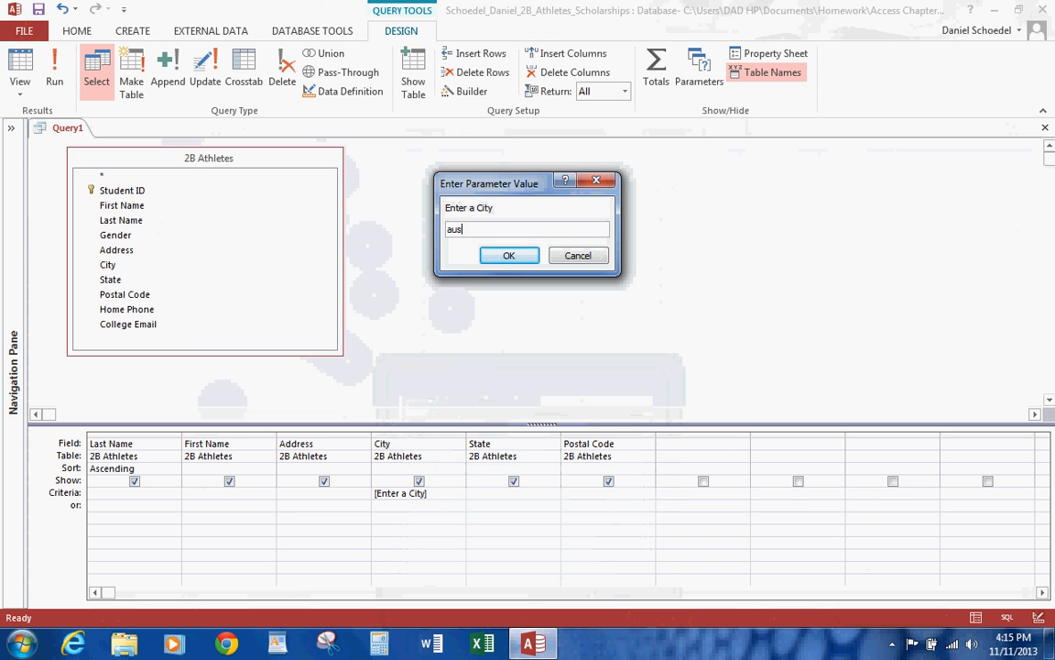
pyautogui.write('tin')
pyautogui.click(527, 256)
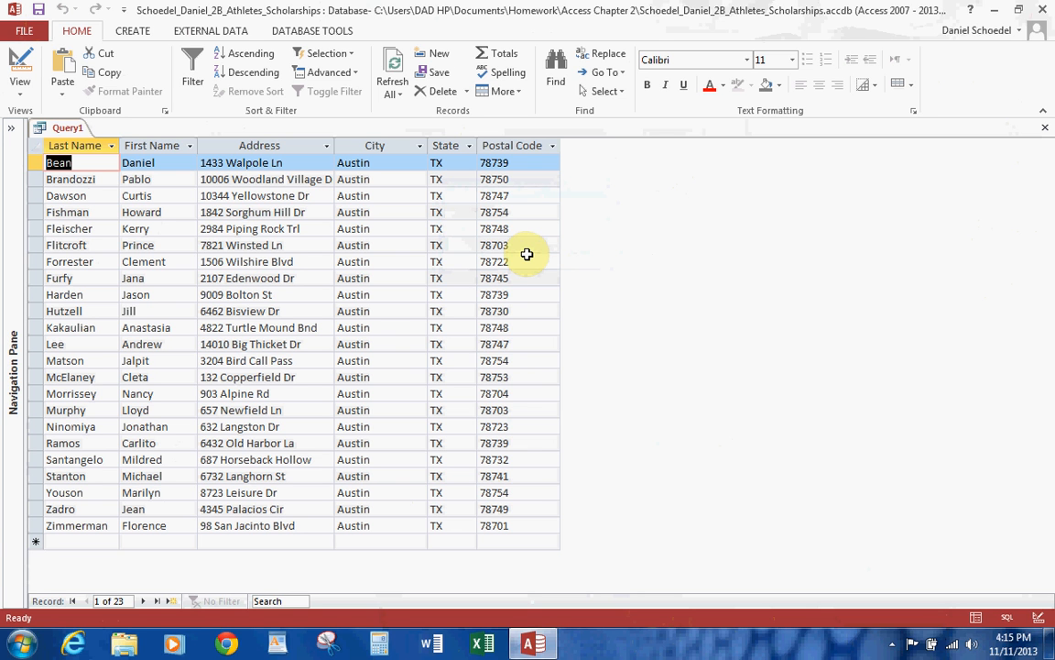
# Return to the query design and run it again with round rock as the city.
pyautogui.click(19, 68)
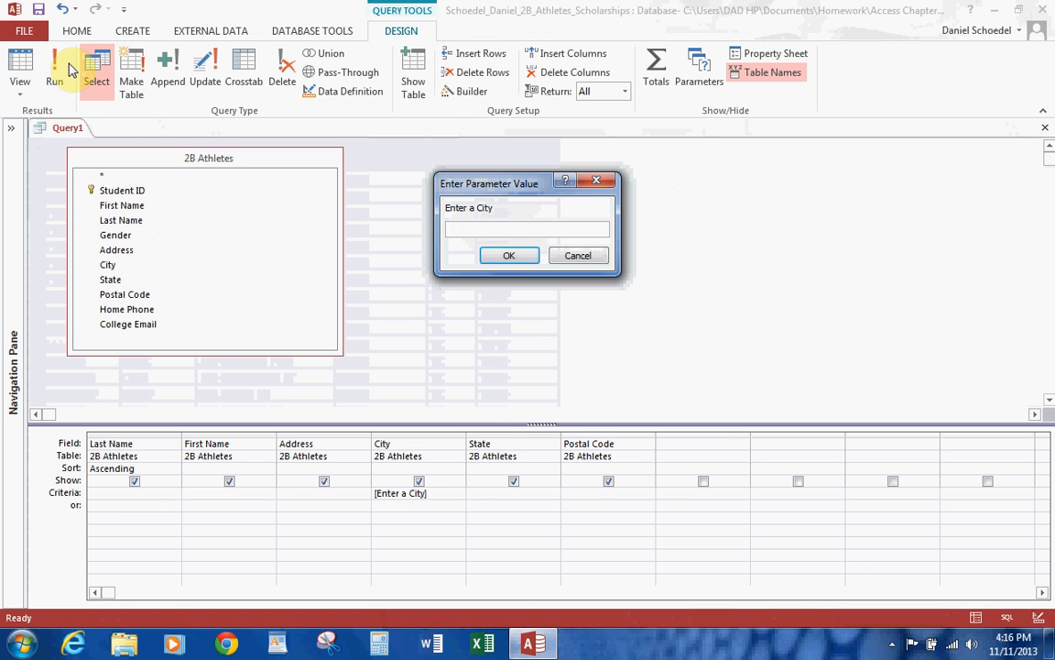
pyautogui.write('round rock')
pyautogui.click(506, 259)
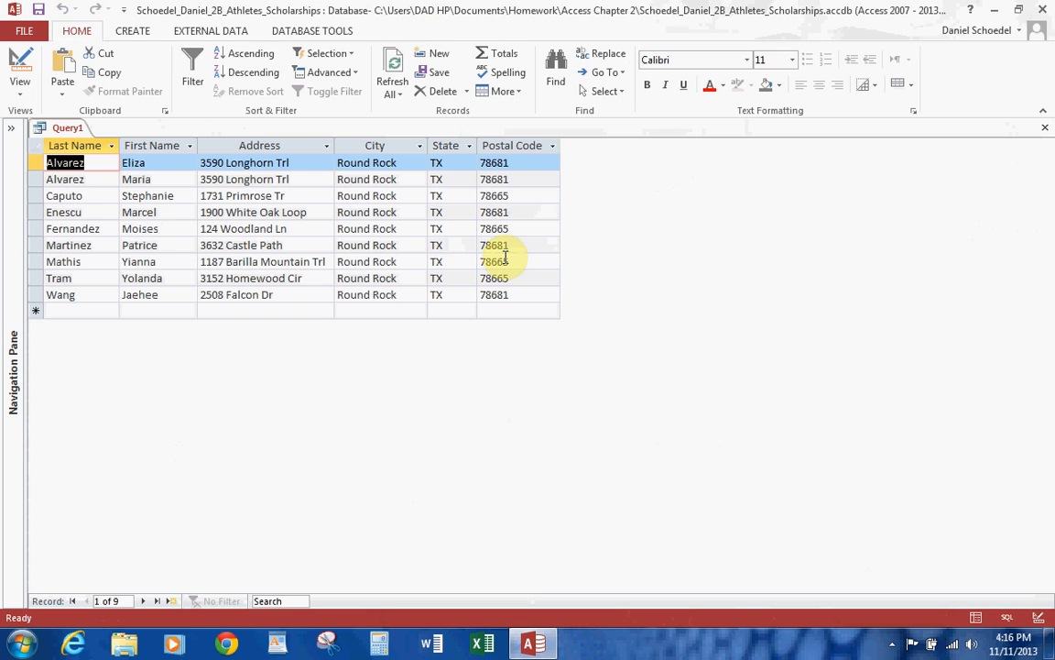
# Save the query under the name 2b ciry parameter query.
pyautogui.click(39, 10)
pyautogui.write('2b ciry')
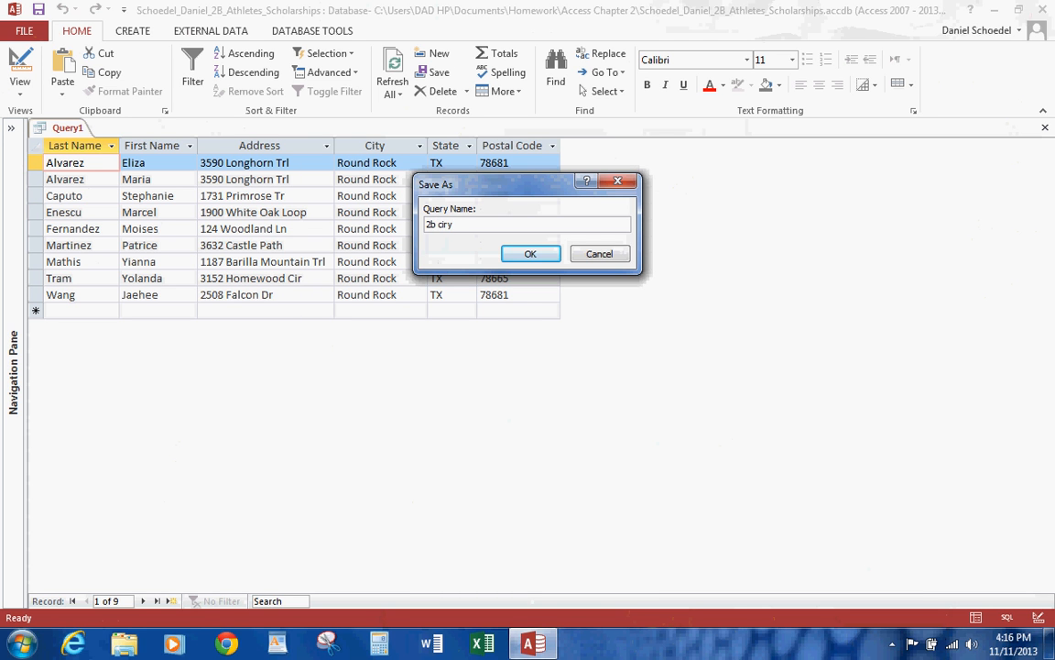
pyautogui.write(' param')
pyautogui.write('ter')
pyautogui.press('BackSpace')
pyautogui.press('BackSpace')
pyautogui.write('eter query')
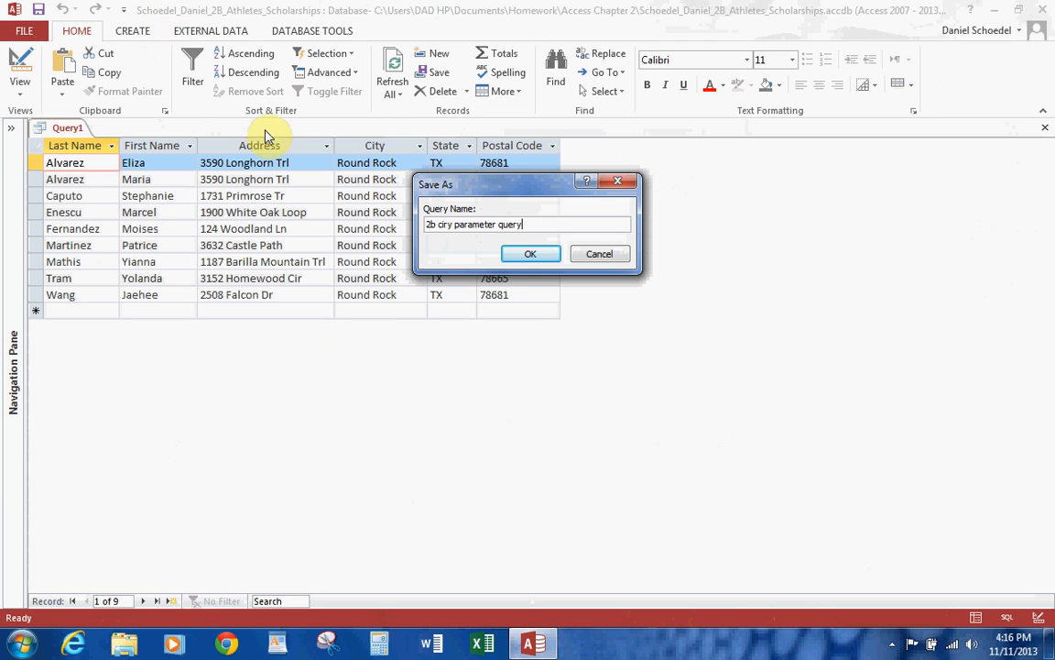
pyautogui.click(530, 256)
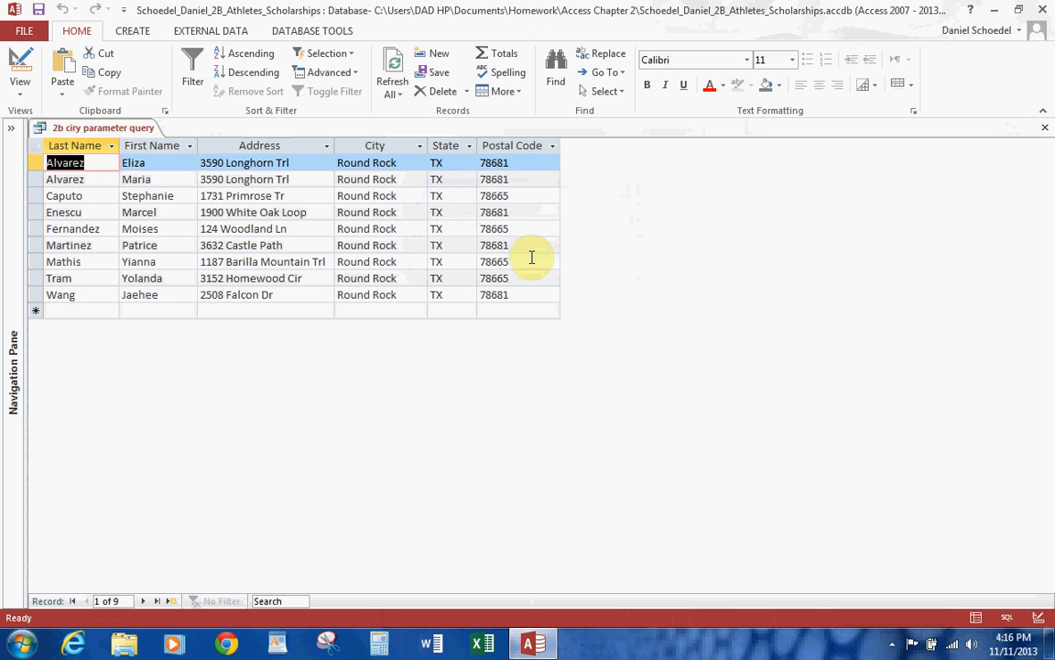
pyautogui.click(894, 644)
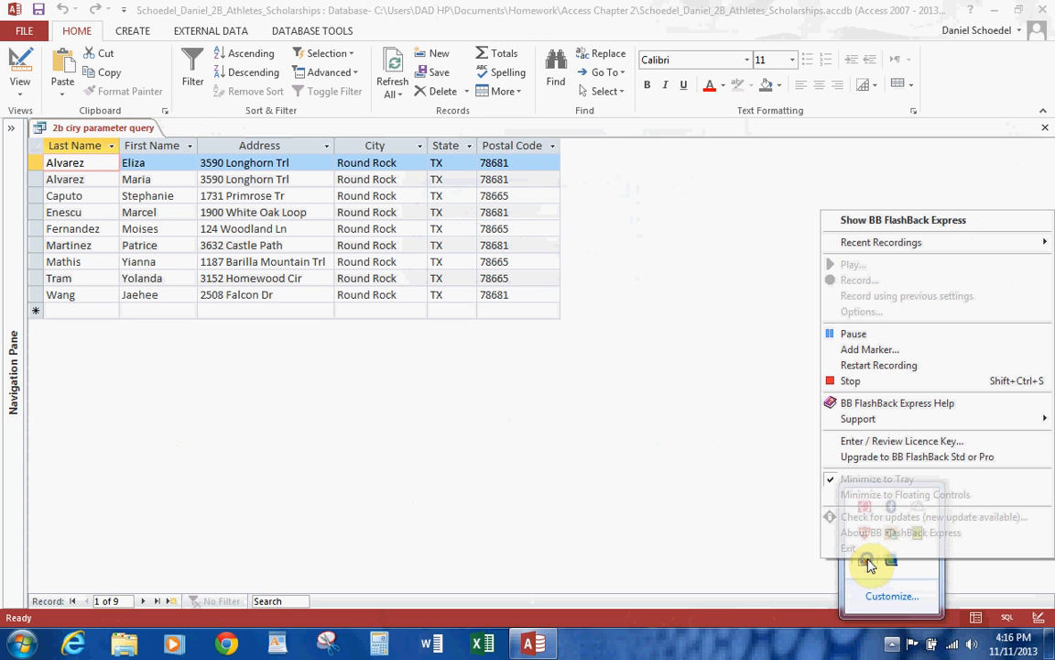